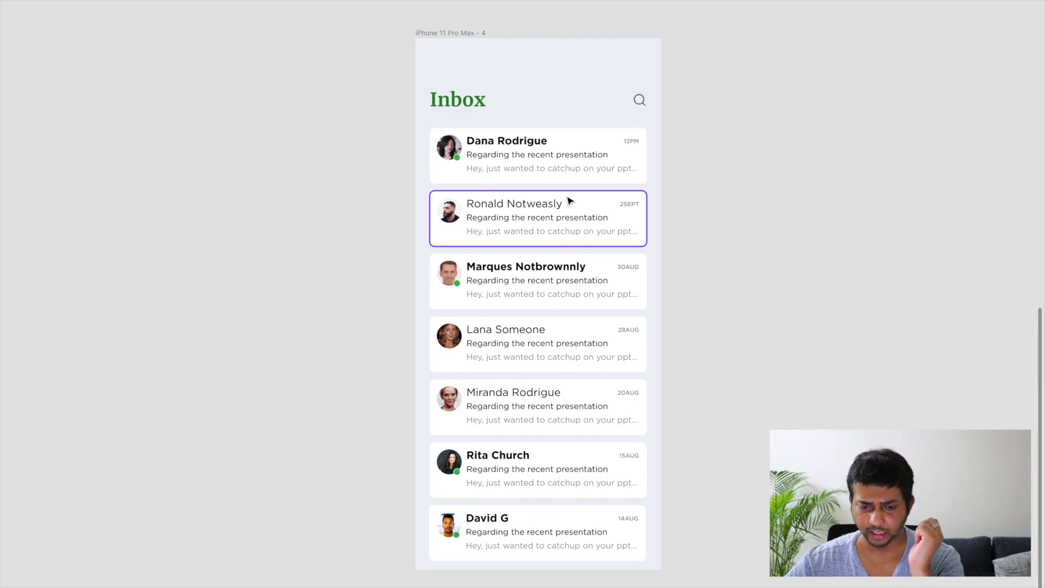
# Show the interface and examine the individual email card instances in the Inbox screen
pyautogui.hotkey('ctrl', '\\')
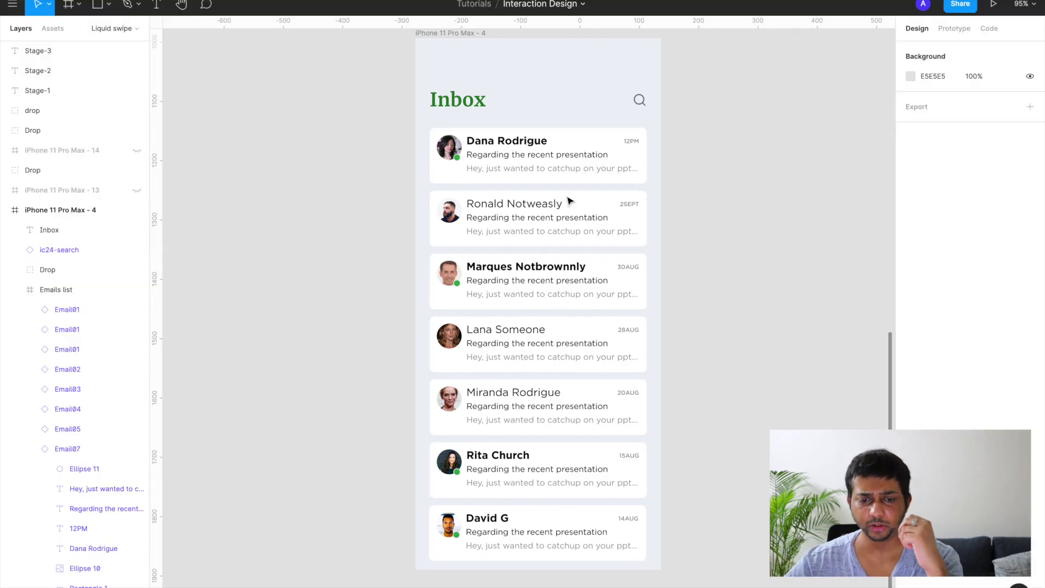
pyautogui.click(566, 166)
pyautogui.click(566, 165)
pyautogui.scroll(3, 566, 165)
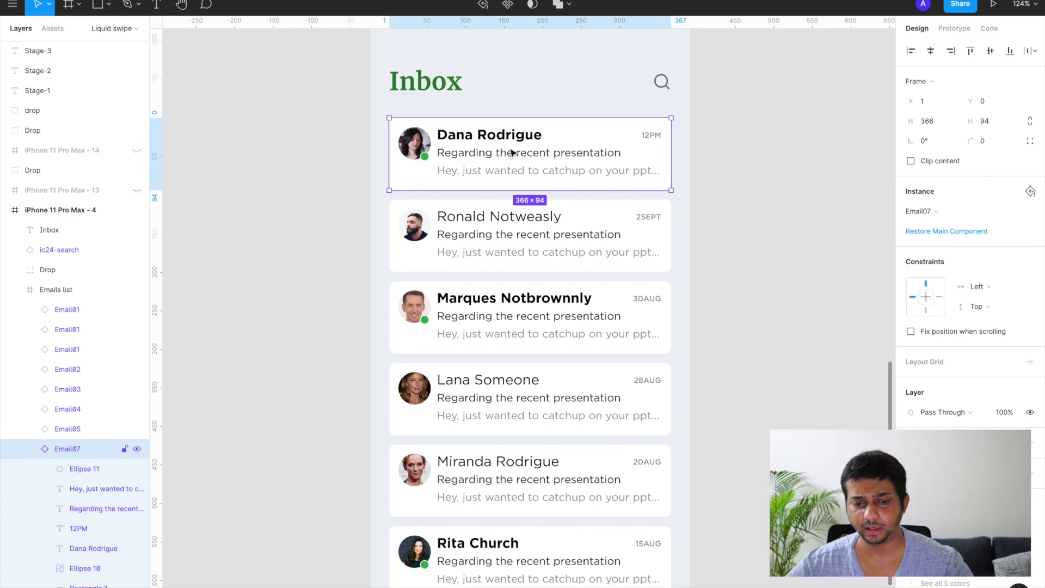
pyautogui.scroll(2, 512, 152)
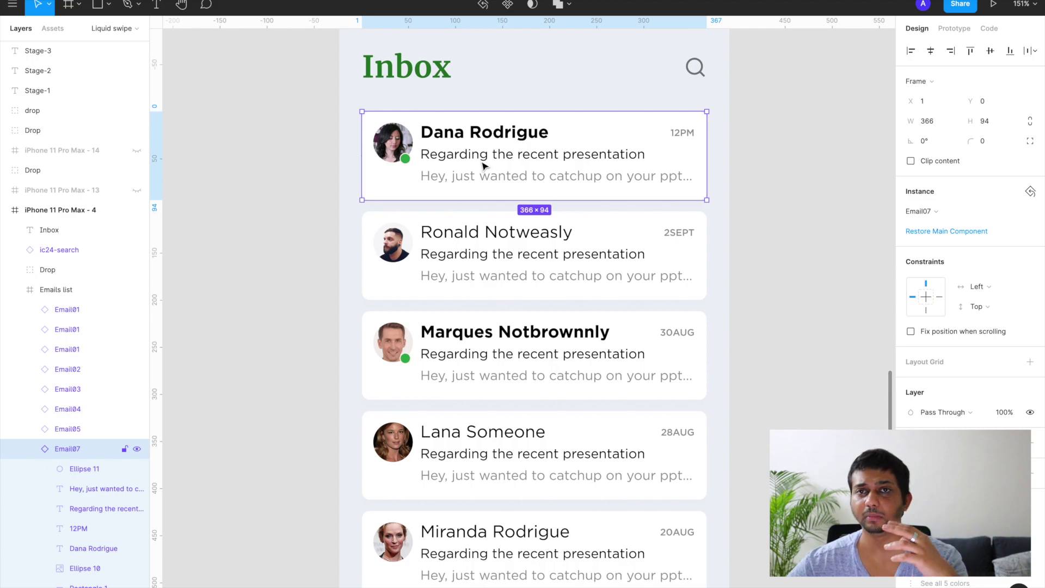
pyautogui.click(467, 244)
pyautogui.press('Escape')
pyautogui.click(438, 336)
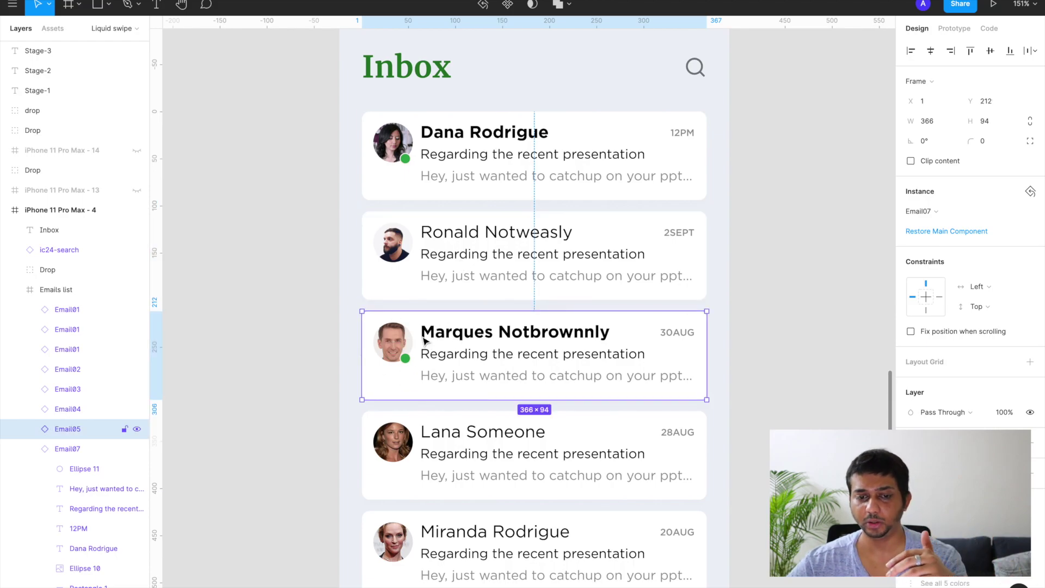
# Examine how the email cards are nested in the Emails list frame and check its frame properties
pyautogui.scroll(-5, 423, 341)
pyautogui.click(386, 350)
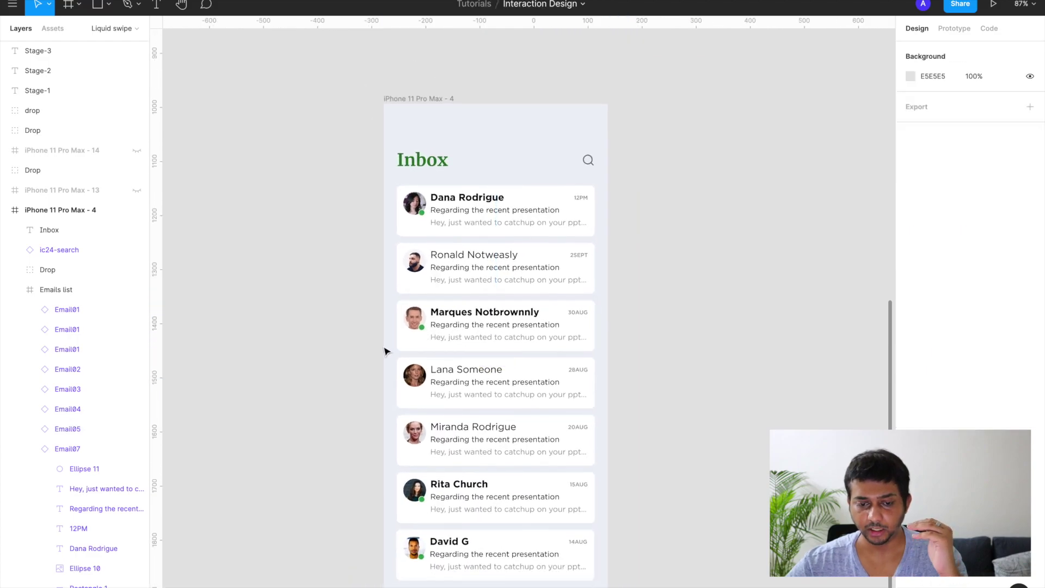
pyautogui.click(460, 223)
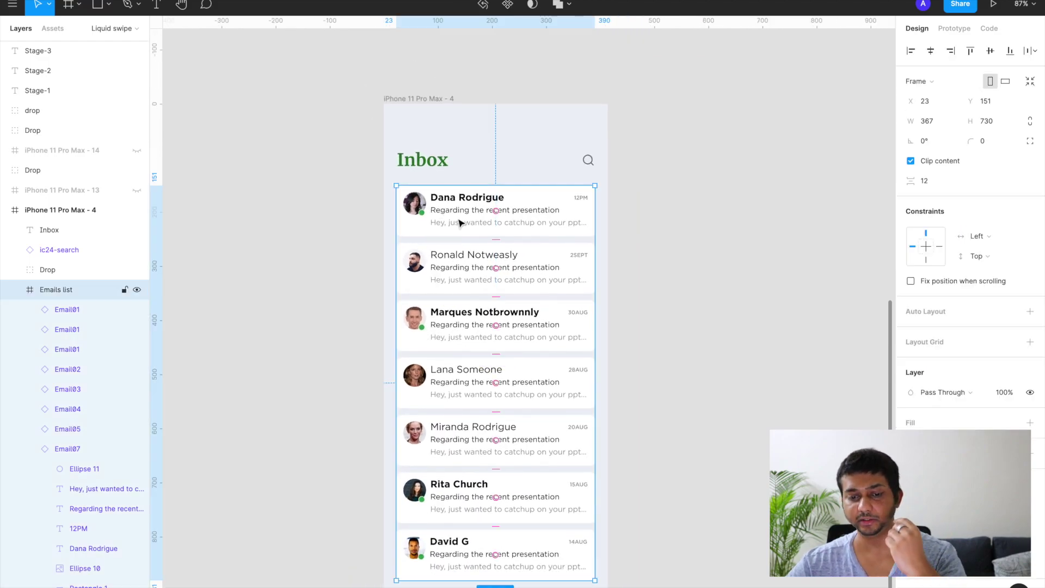
pyautogui.click(460, 223)
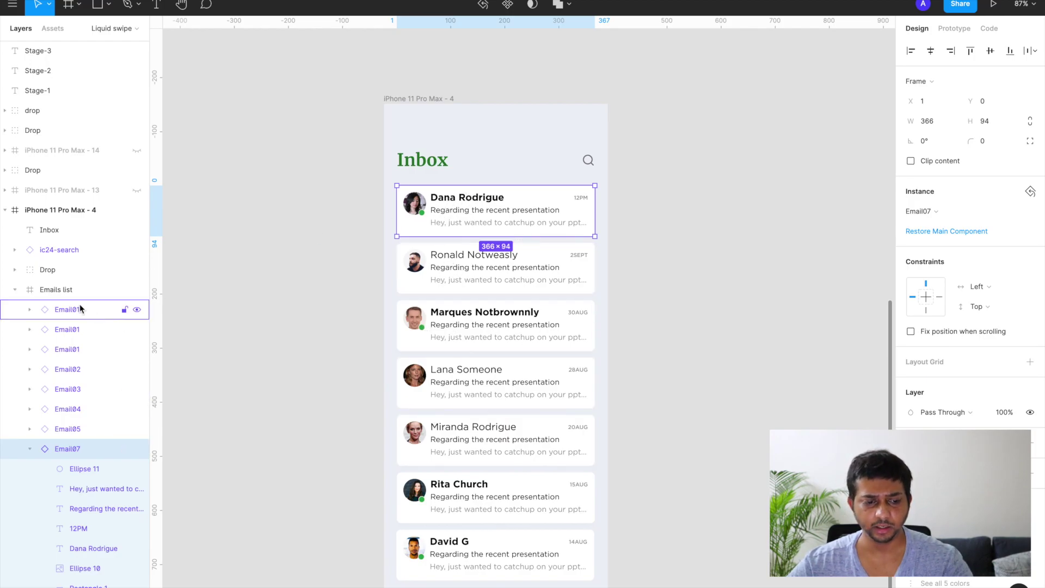
pyautogui.click(53, 290)
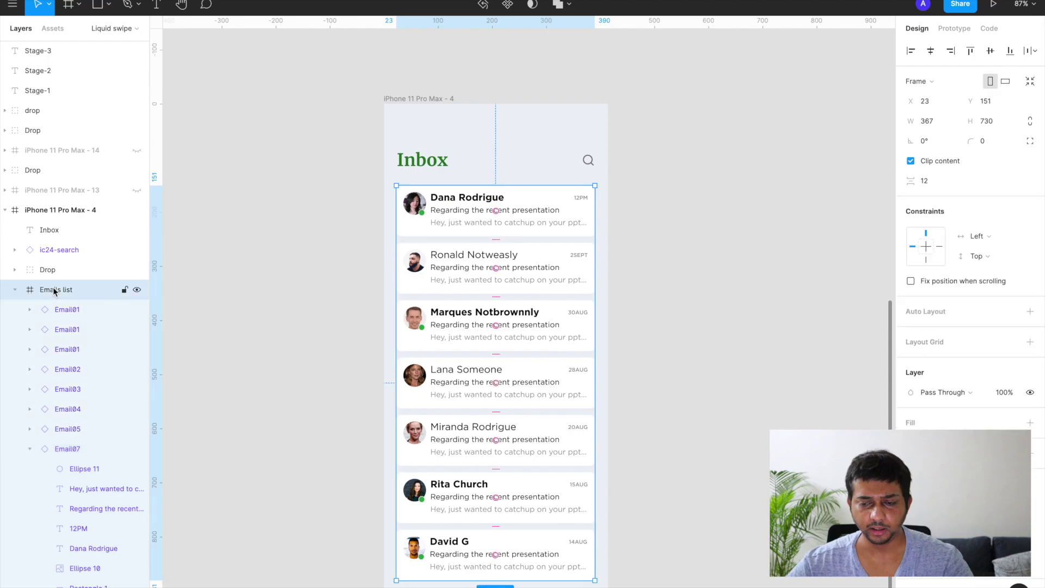
pyautogui.click(928, 81)
pyautogui.click(931, 81)
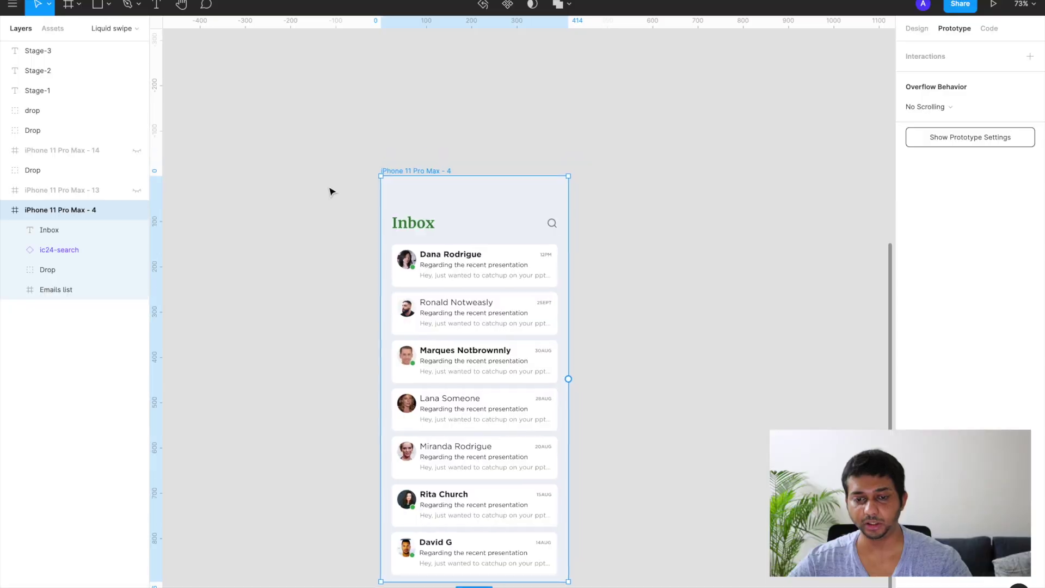
# Hide the interface and examine the Stage-1, Stage-2 and Stage-3 drop shapes above the Inbox screen
pyautogui.scroll(10, 330, 191)
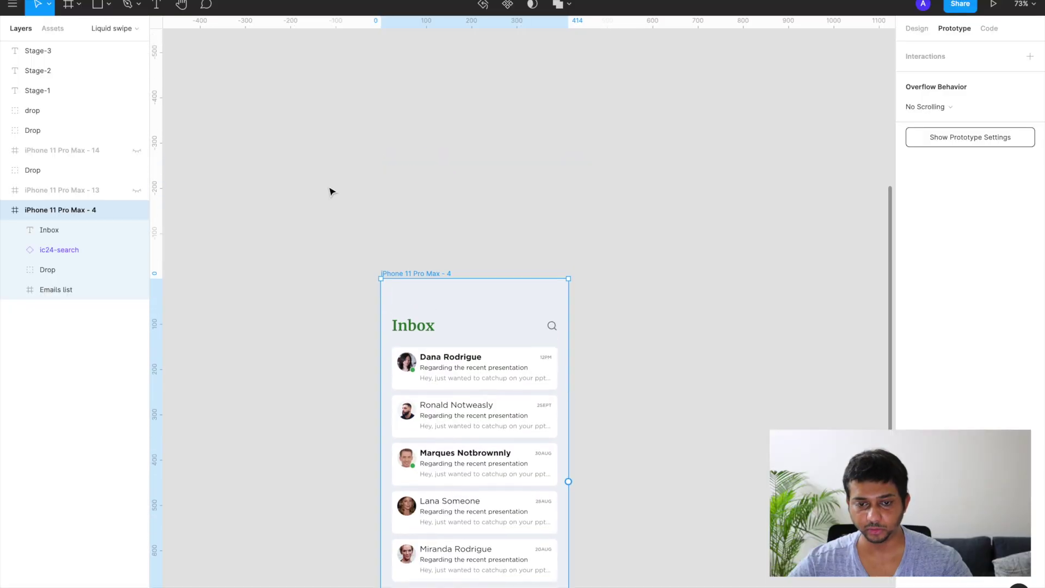
pyautogui.scroll(3, 331, 191)
pyautogui.hscroll(5, 331, 191)
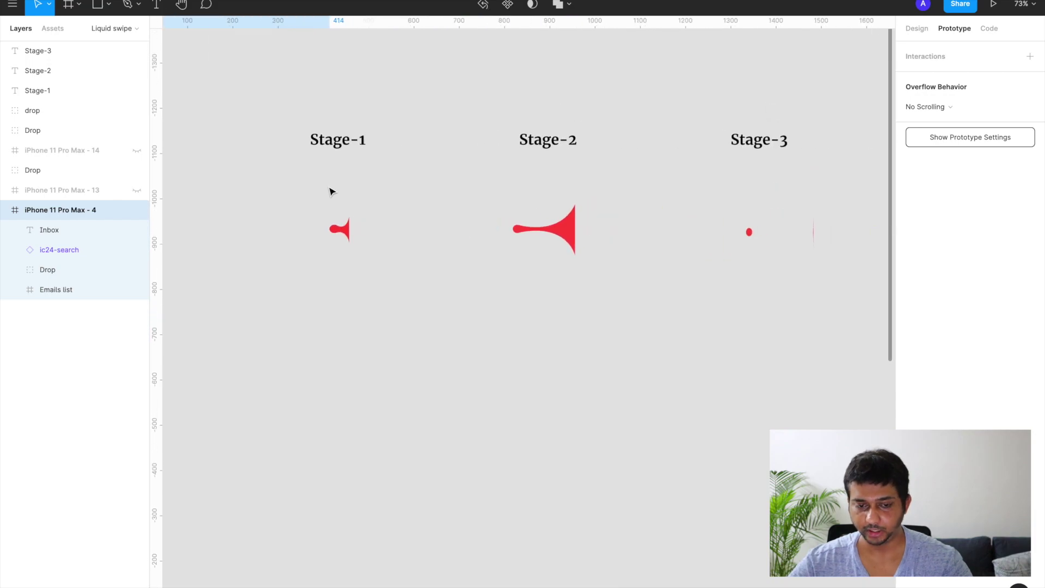
pyautogui.hotkey('ctrl', '\\')
pyautogui.hotkey('shift', '0')
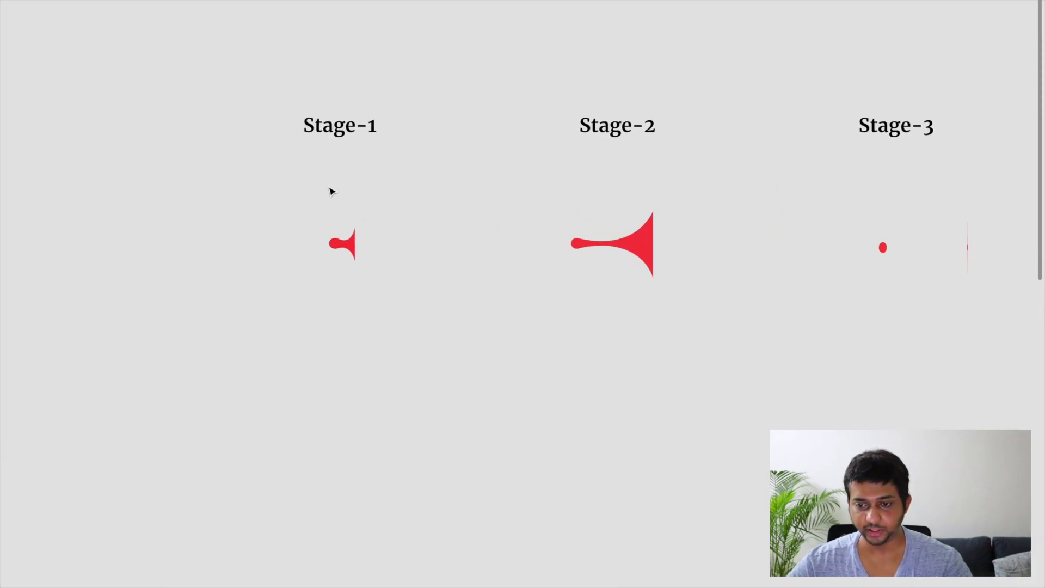
pyautogui.scroll(1, 330, 191)
pyautogui.hscroll(2, 331, 191)
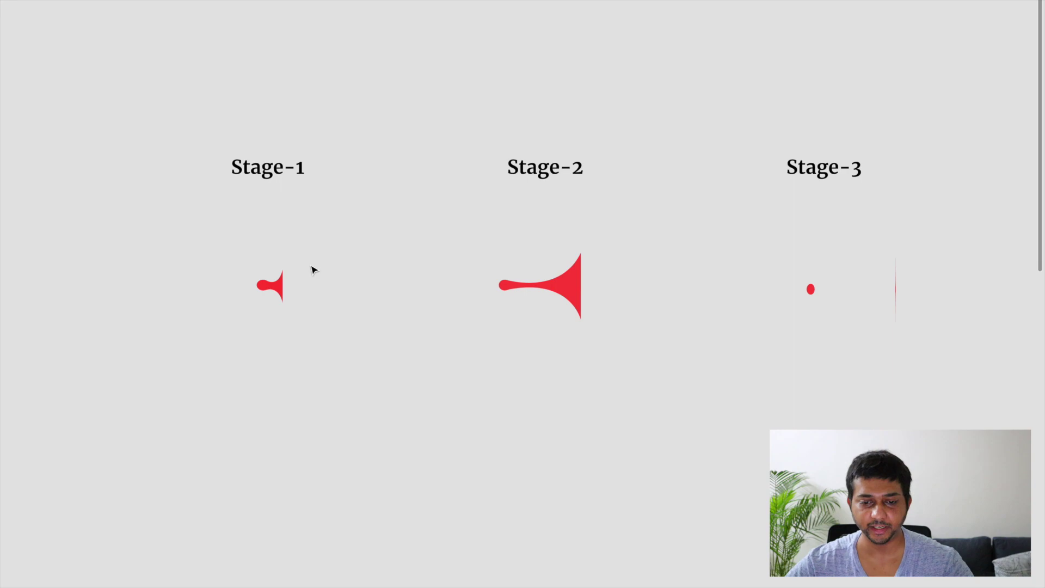
# Compare the Inbox screen with the three stage shapes placed above it
pyautogui.scroll(-3, 314, 271)
pyautogui.scroll(-5, 313, 271)
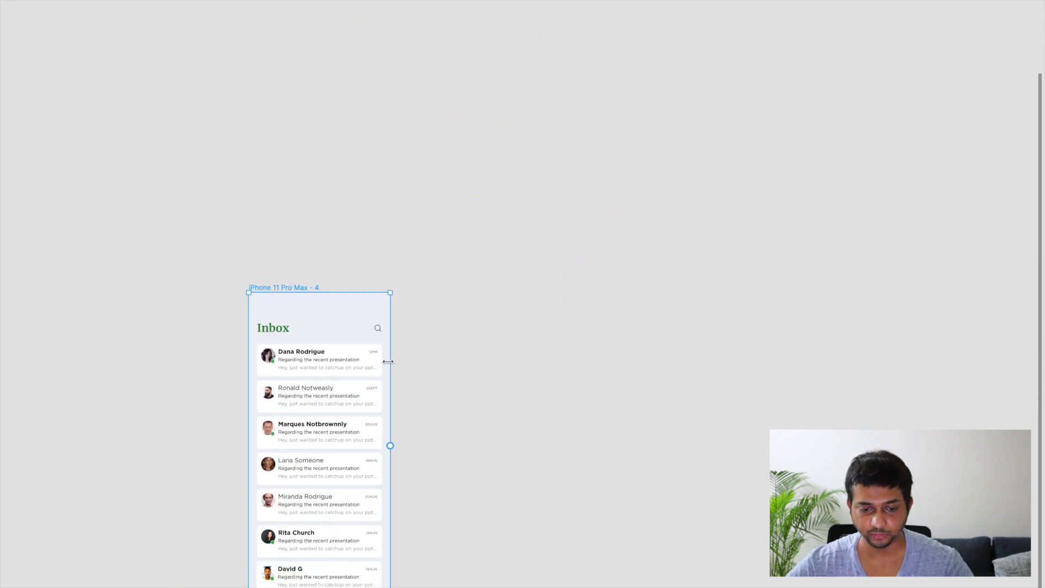
pyautogui.scroll(-2, 390, 392)
pyautogui.scroll(5, 392, 396)
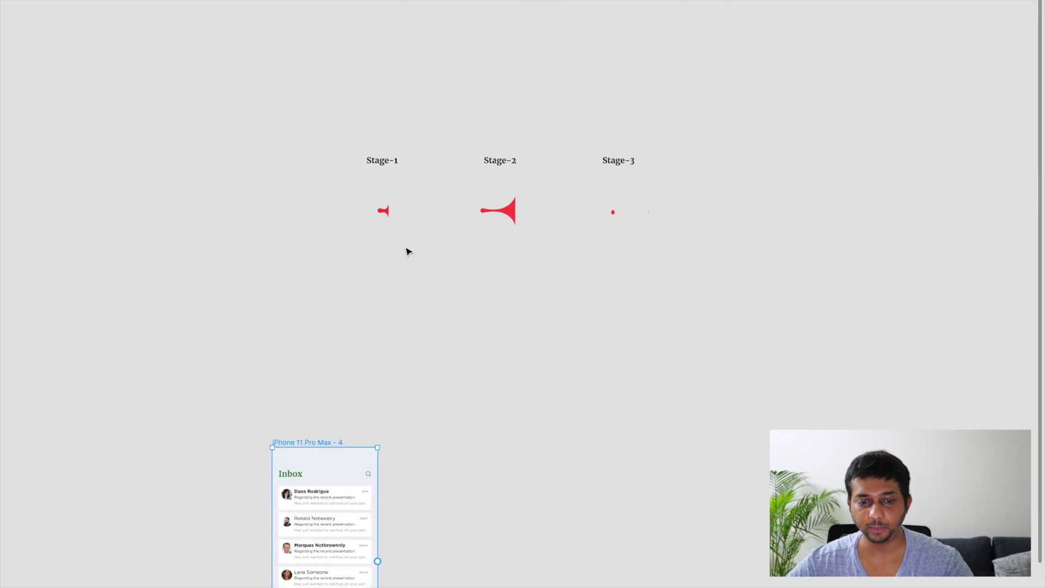
pyautogui.scroll(5, 408, 249)
pyautogui.scroll(3, 408, 251)
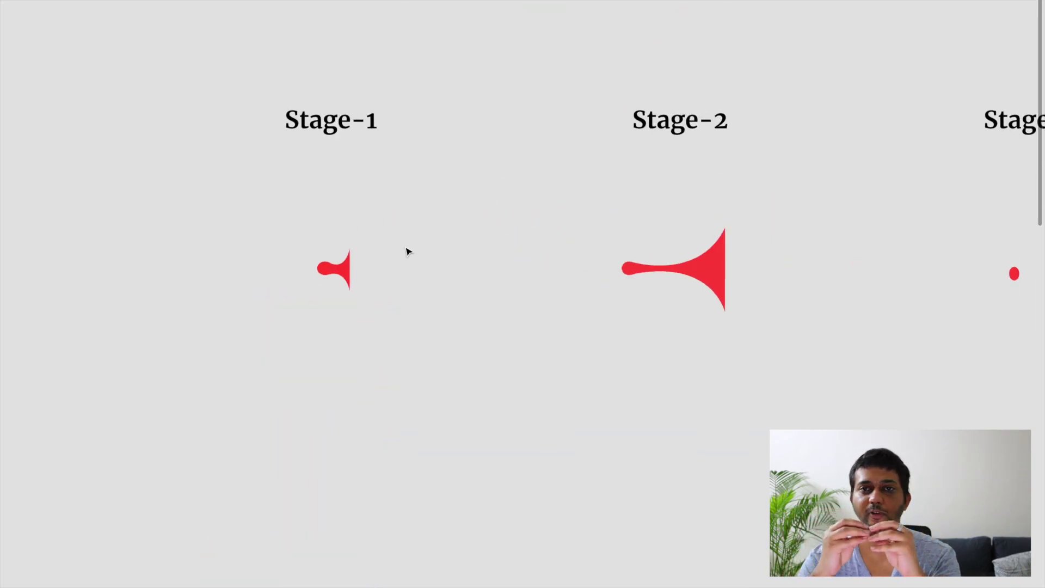
pyautogui.hscroll(2, 408, 251)
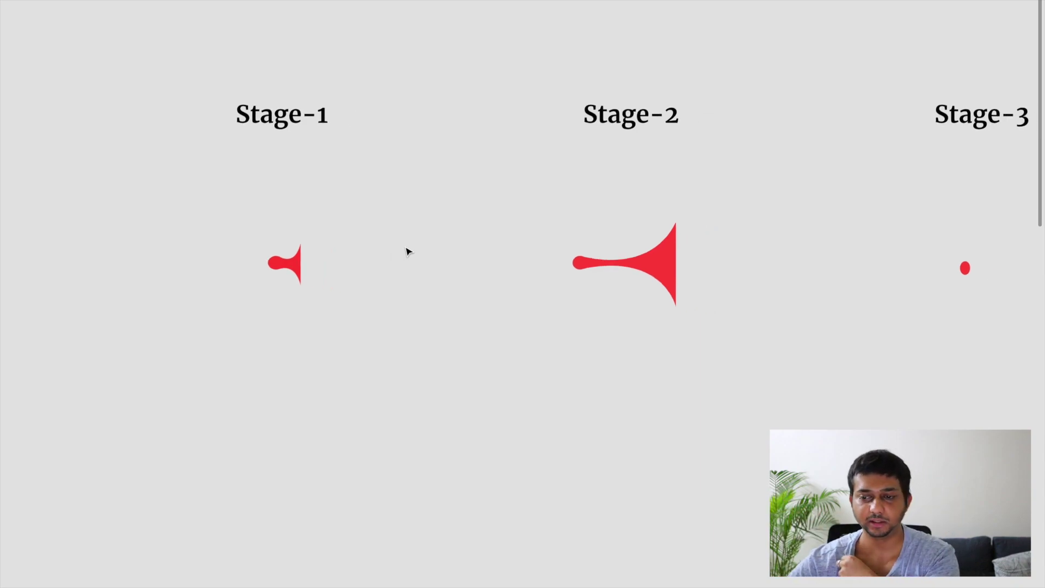
# Examine how the drop shape progresses from Stage-1 through Stage-2 to Stage-3
pyautogui.click(292, 270)
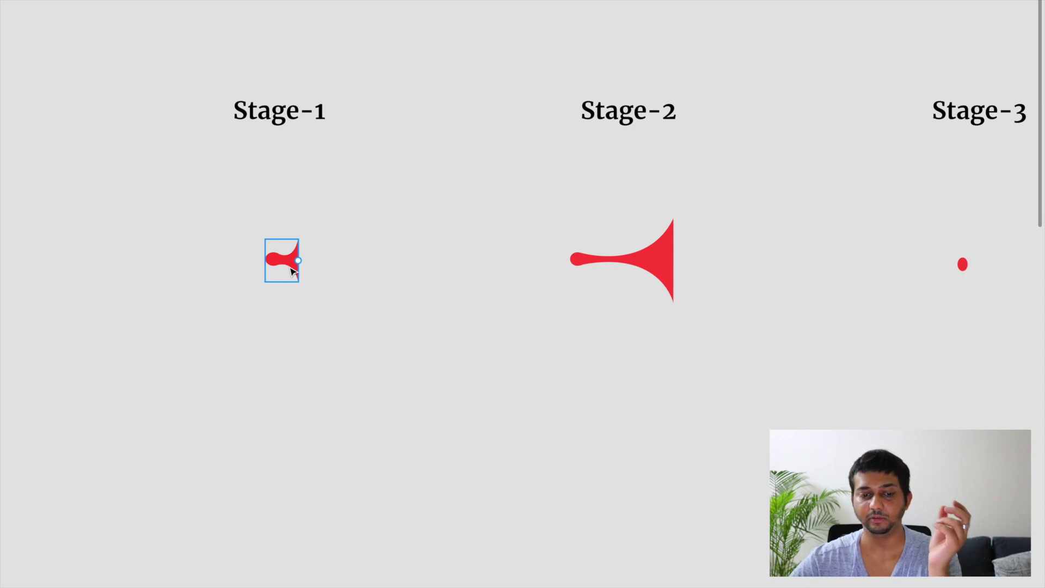
pyautogui.press('Escape')
pyautogui.hscroll(2, 579, 110)
pyautogui.scroll(-1, 579, 110)
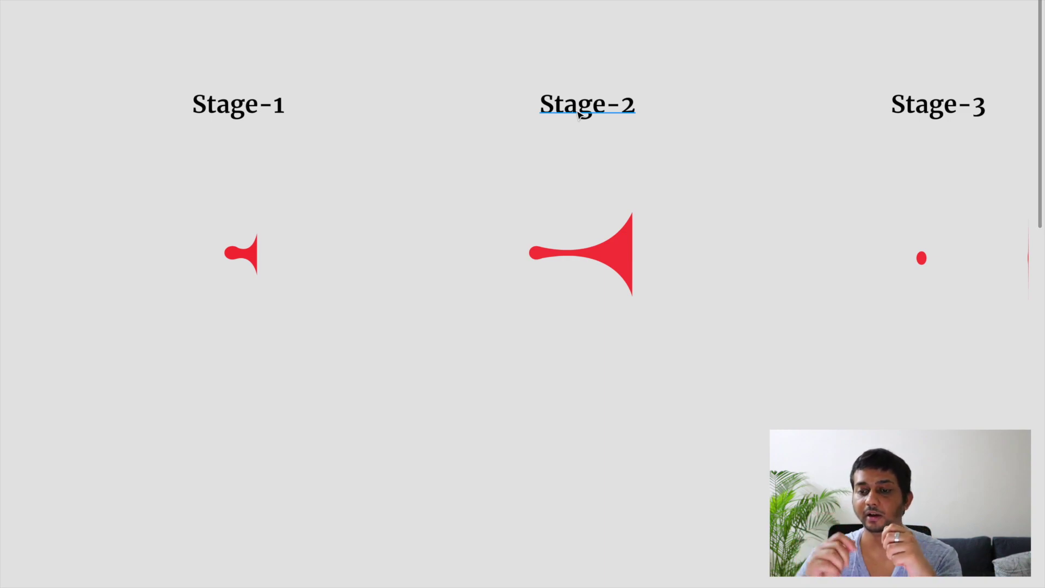
pyautogui.hscroll(3, 578, 111)
pyautogui.scroll(-1, 578, 111)
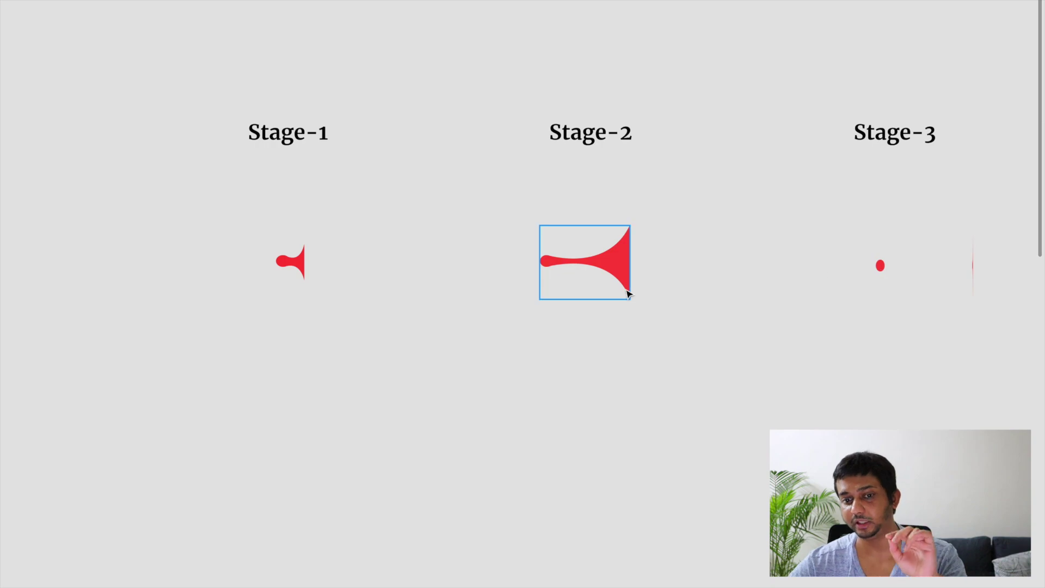
# Show the interface and examine the drop front and drop back layers inside the Stage-1 Drop group
pyautogui.scroll(3, 365, 263)
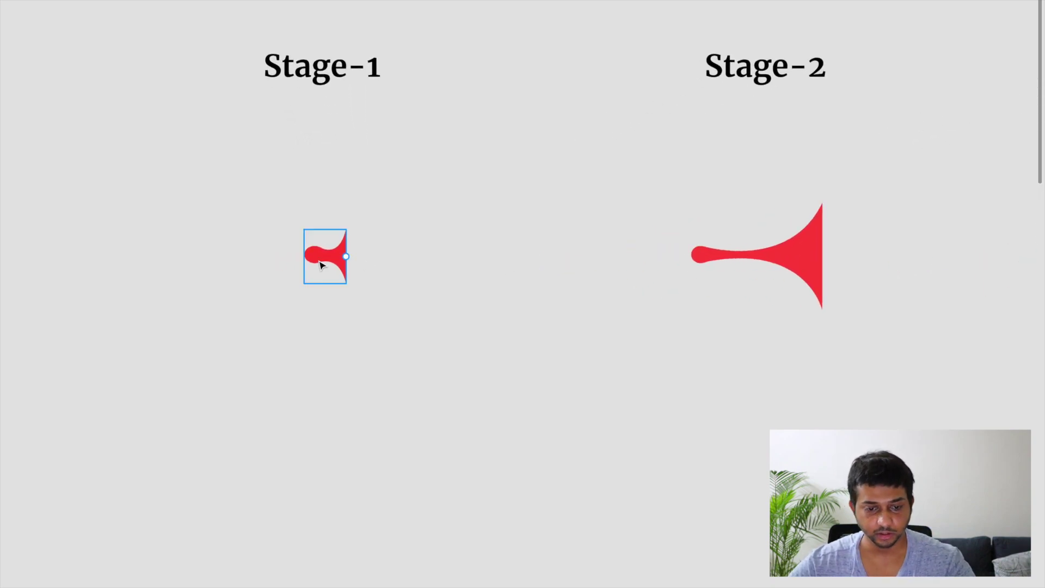
pyautogui.scroll(3, 321, 259)
pyautogui.hotkey('ctrl', '\\')
pyautogui.hscroll(-2, 340, 259)
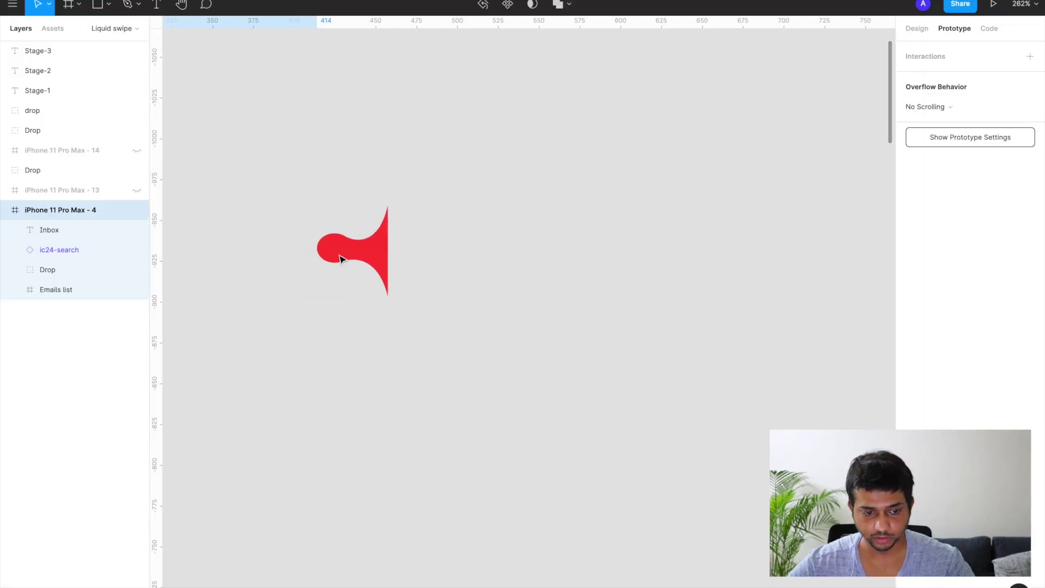
pyautogui.doubleClick(364, 249)
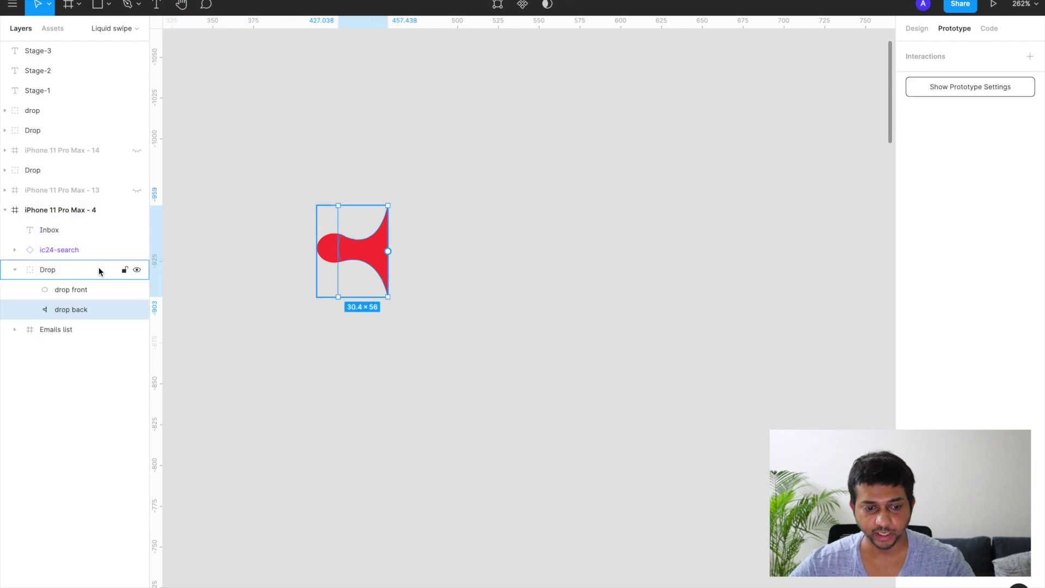
pyautogui.click(59, 269)
pyautogui.click(69, 292)
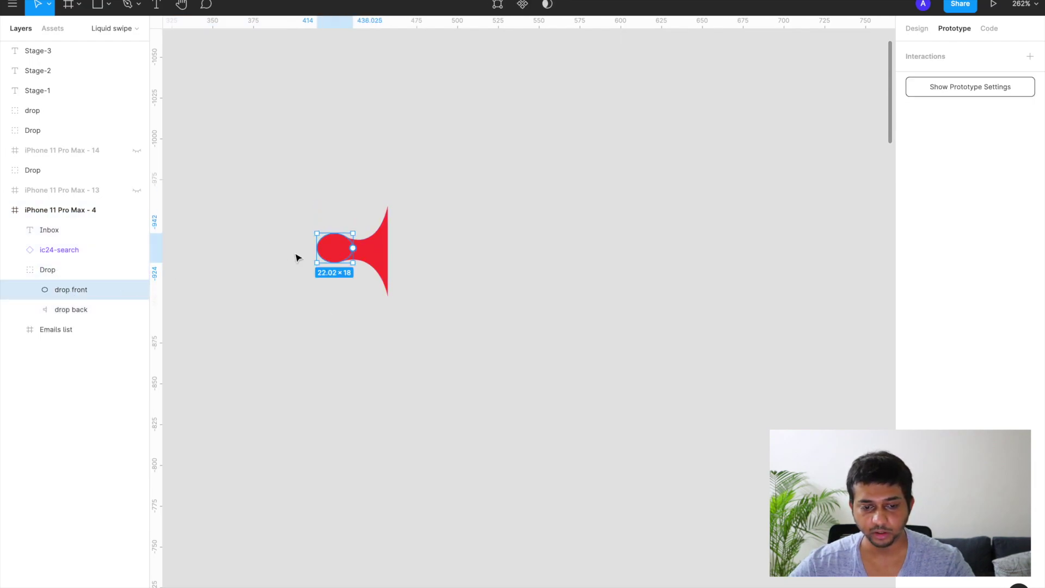
pyautogui.scroll(5, 296, 256)
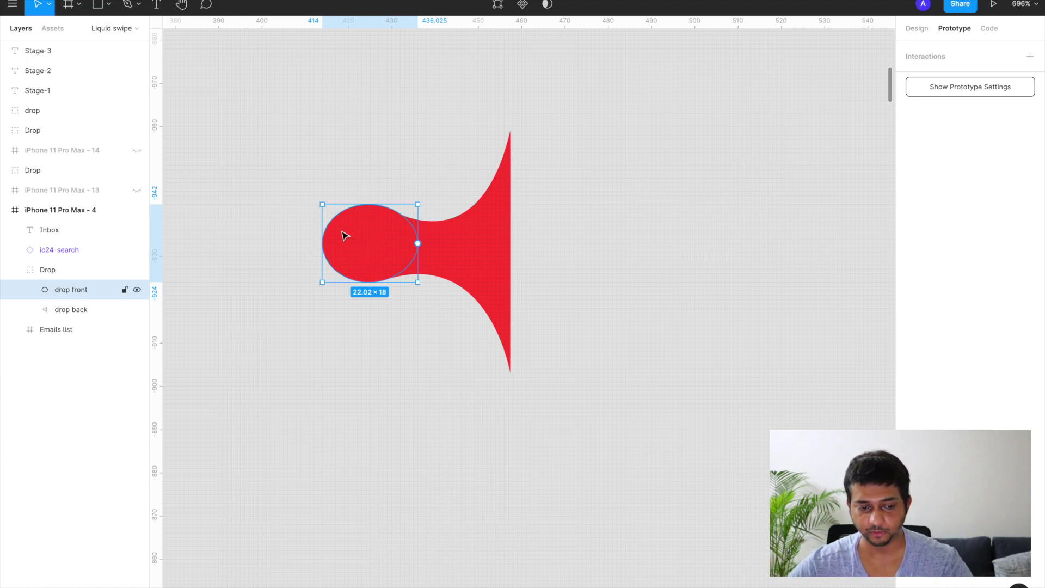
# Try moving the Stage-1 drop front ellipse away from the drop back shape, then undo the move
pyautogui.click(466, 253)
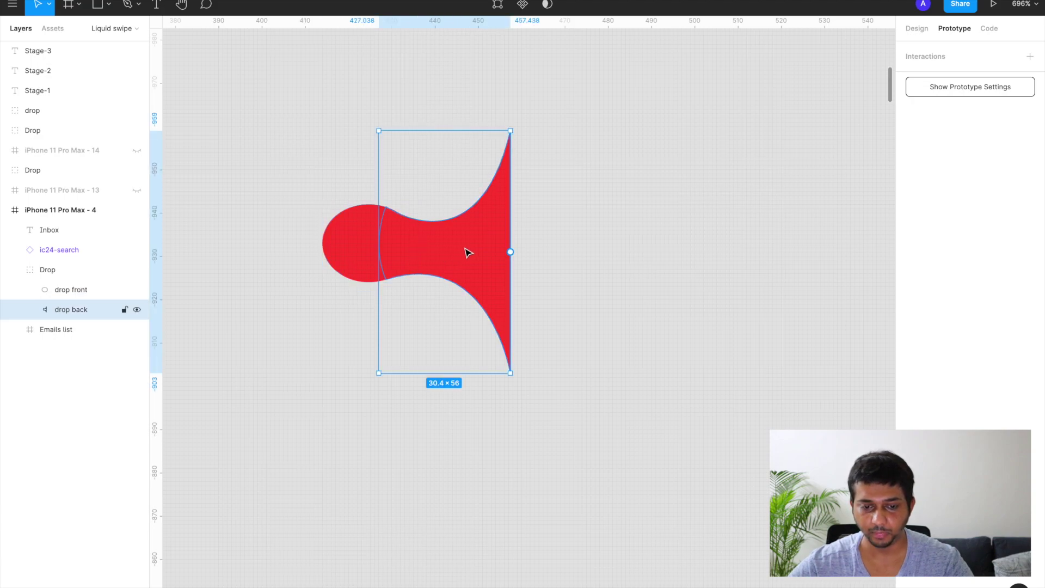
pyautogui.moveTo(348, 244); pyautogui.dragTo(285, 242)
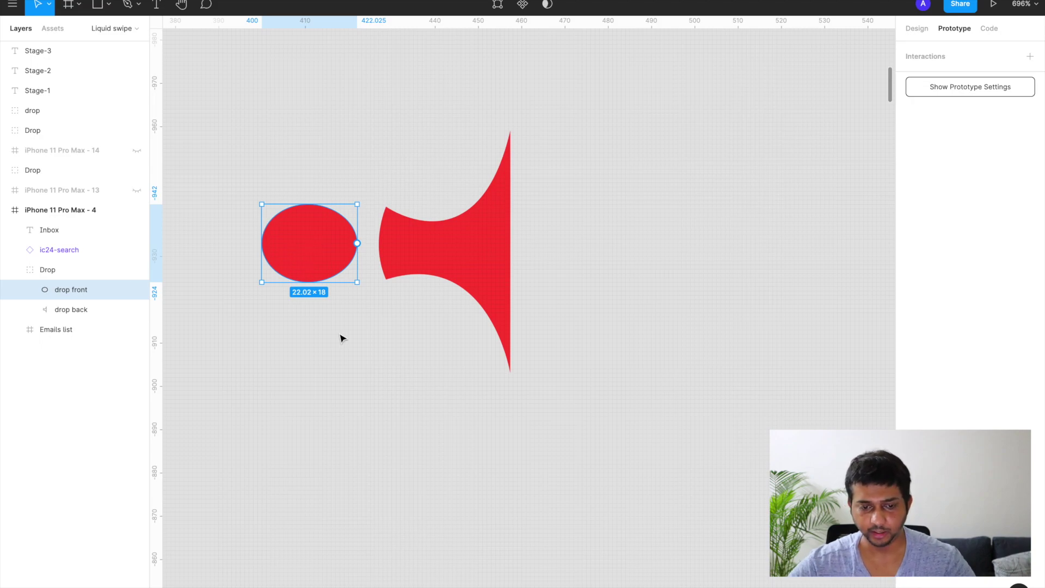
pyautogui.hotkey('ctrl', 'z')
# Display the design properties of the whole Stage-1 Drop group
pyautogui.click(73, 269)
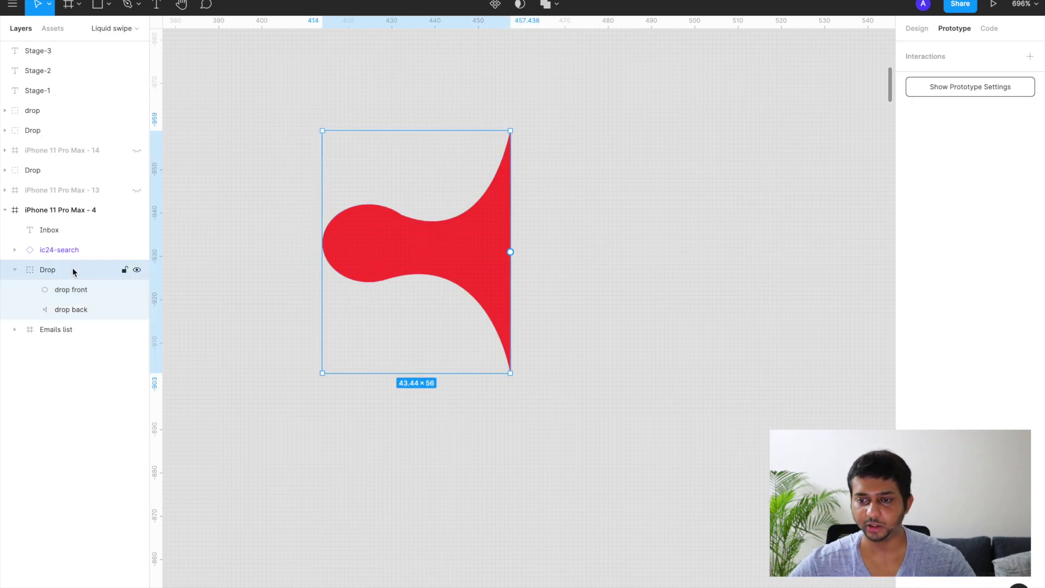
pyautogui.click(916, 28)
pyautogui.scroll(-5, 420, 346)
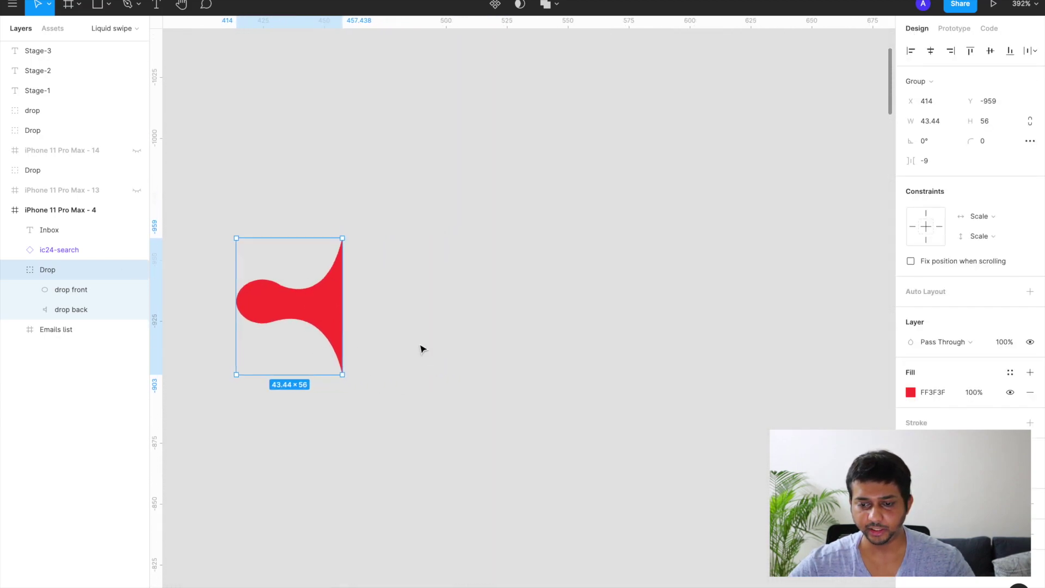
# Examine the drop back and drop front layers of the Stage-2 Drop group and their shapes
pyautogui.scroll(-3, 420, 346)
pyautogui.hscroll(10, 420, 348)
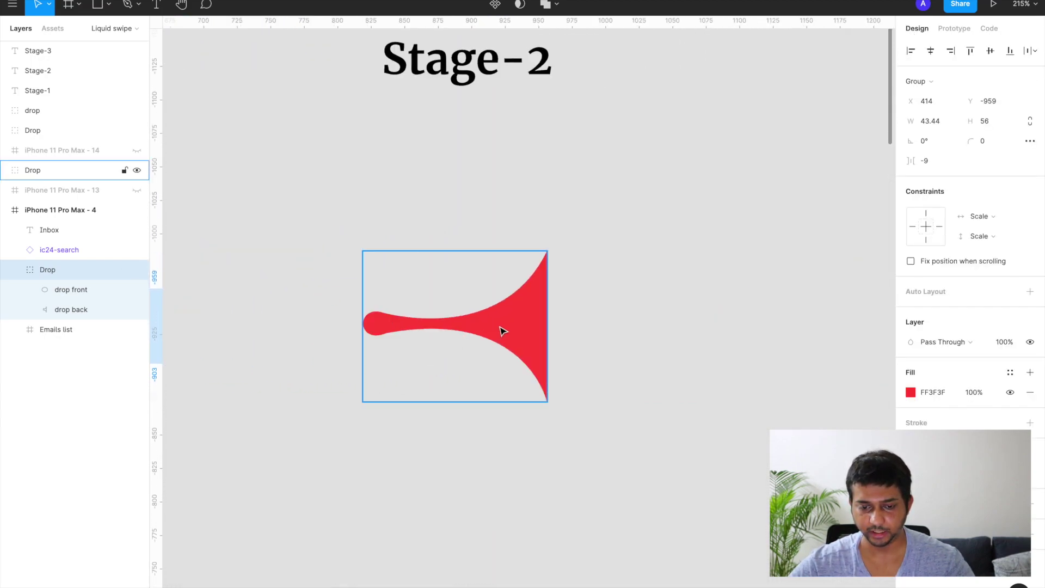
pyautogui.doubleClick(502, 331)
pyautogui.scroll(3, 471, 325)
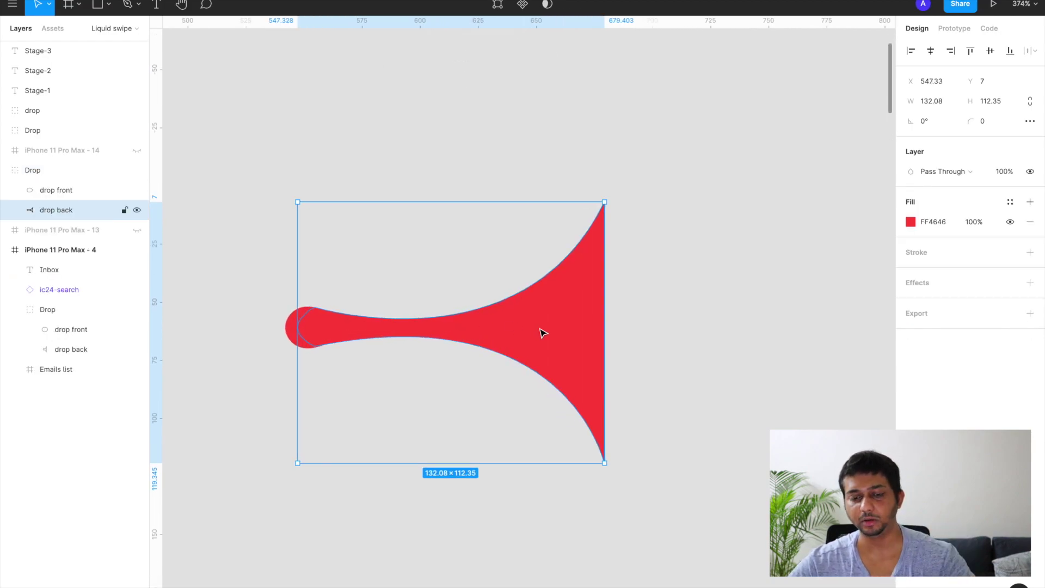
pyautogui.hscroll(-4, 542, 333)
pyautogui.scroll(-1, 542, 333)
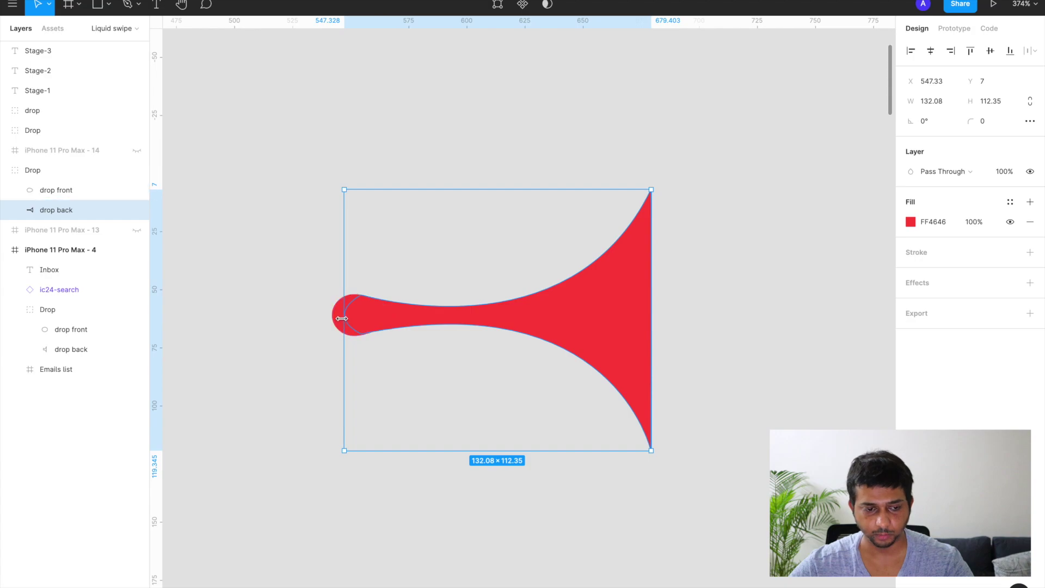
pyautogui.click(344, 318)
pyautogui.hscroll(-3, 375, 319)
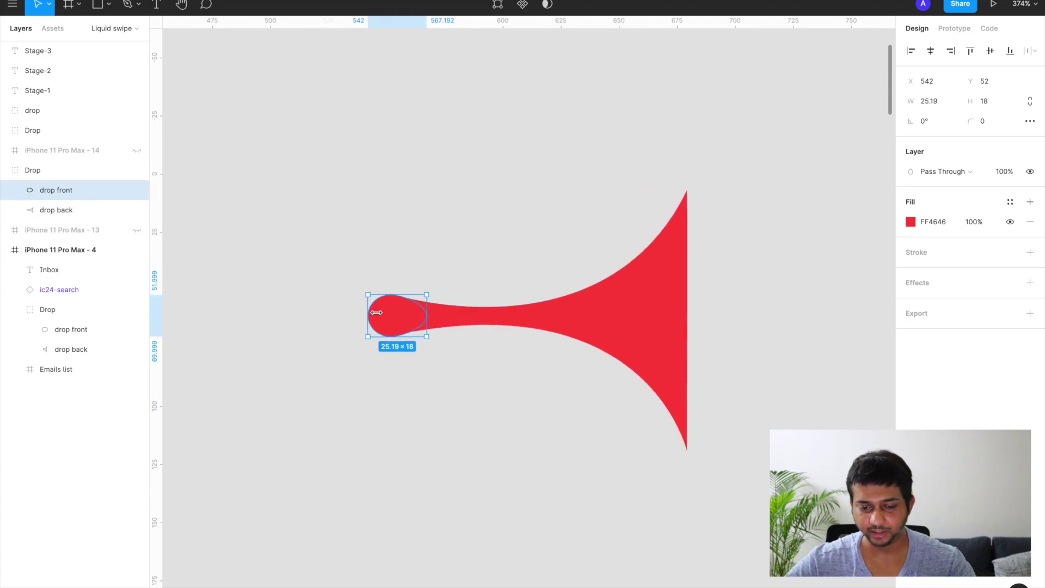
pyautogui.scroll(5, 407, 319)
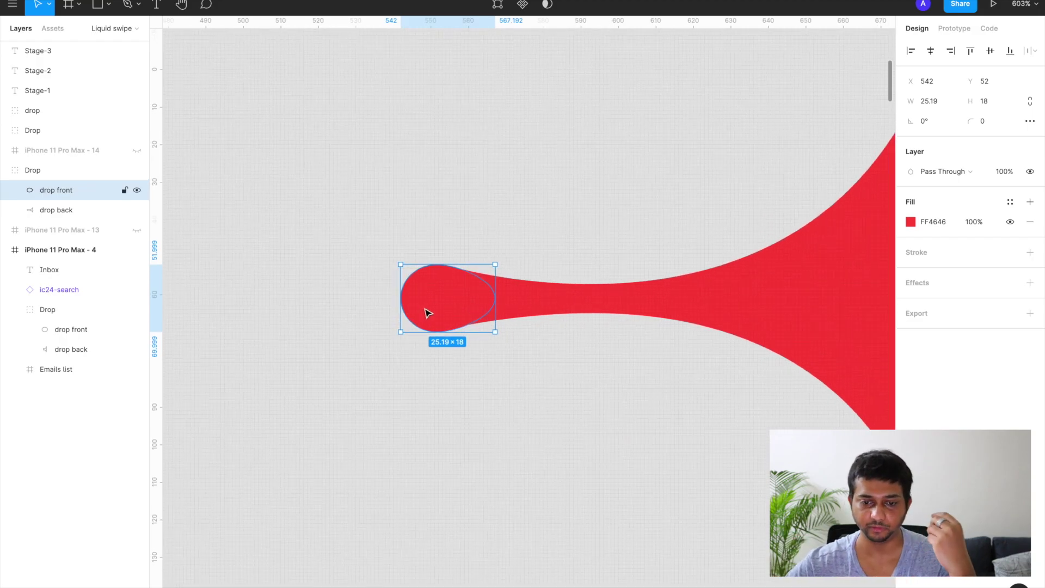
pyautogui.scroll(-10, 428, 313)
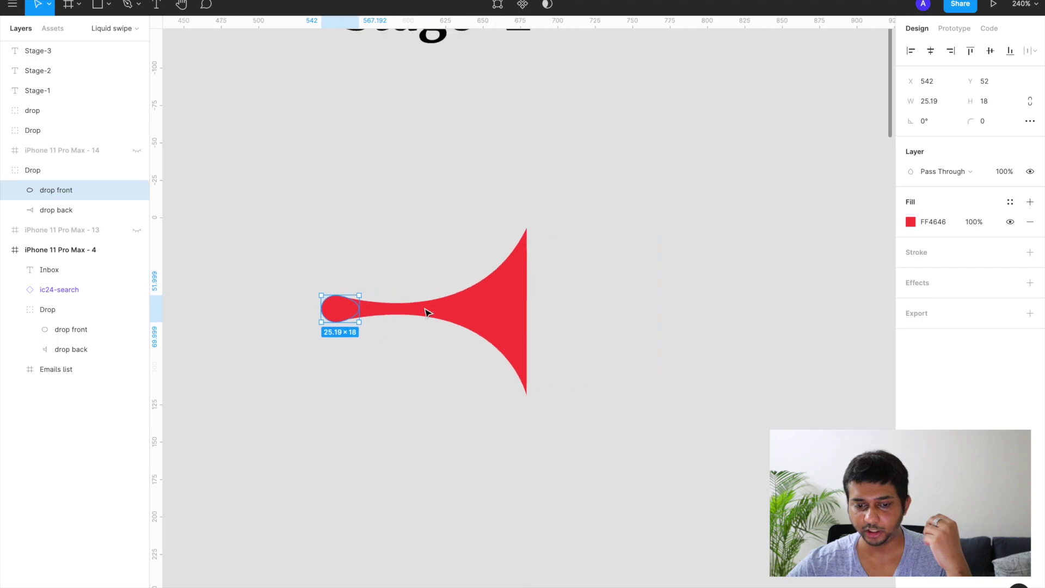
# Examine the Stage-3 Drop group, its separated drop front ellipse and thin drop back, and compare the three stages
pyautogui.hscroll(5, 427, 311)
pyautogui.scroll(5, 588, 338)
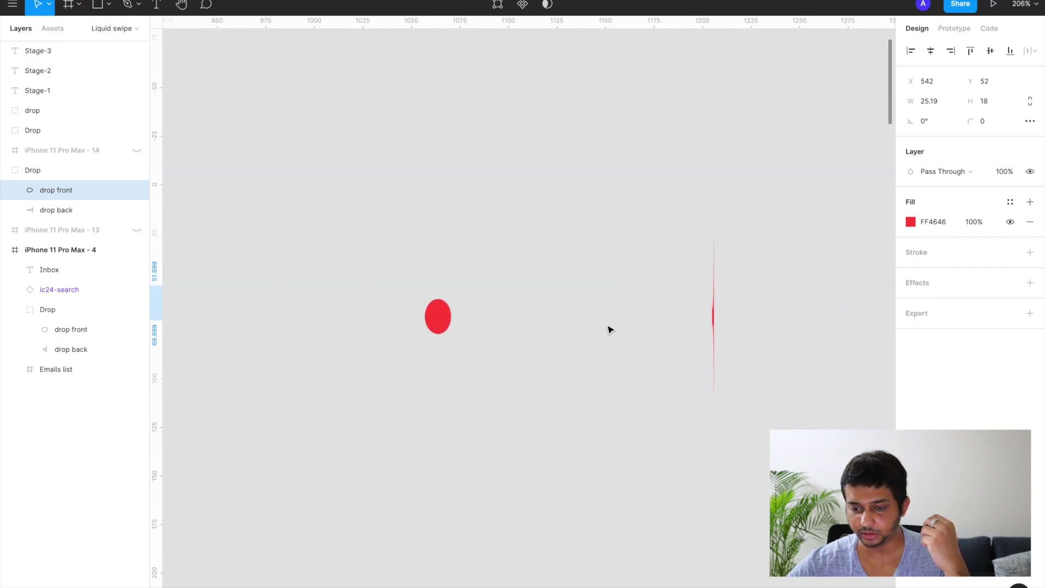
pyautogui.click(713, 315)
pyautogui.scroll(2, 714, 315)
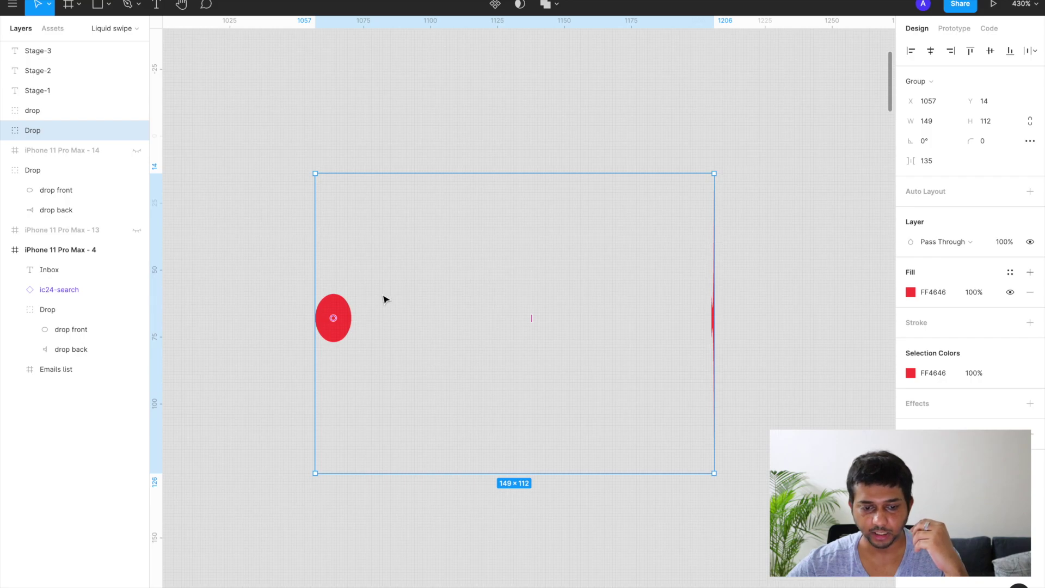
pyautogui.doubleClick(337, 311)
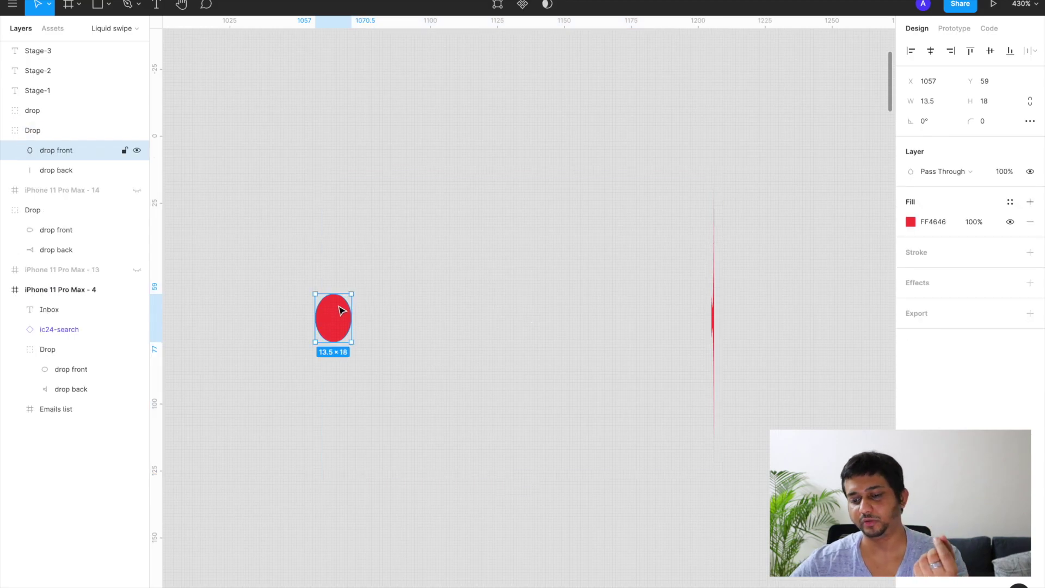
pyautogui.scroll(-3, 346, 308)
pyautogui.scroll(-2, 346, 308)
pyautogui.hscroll(-10, 350, 311)
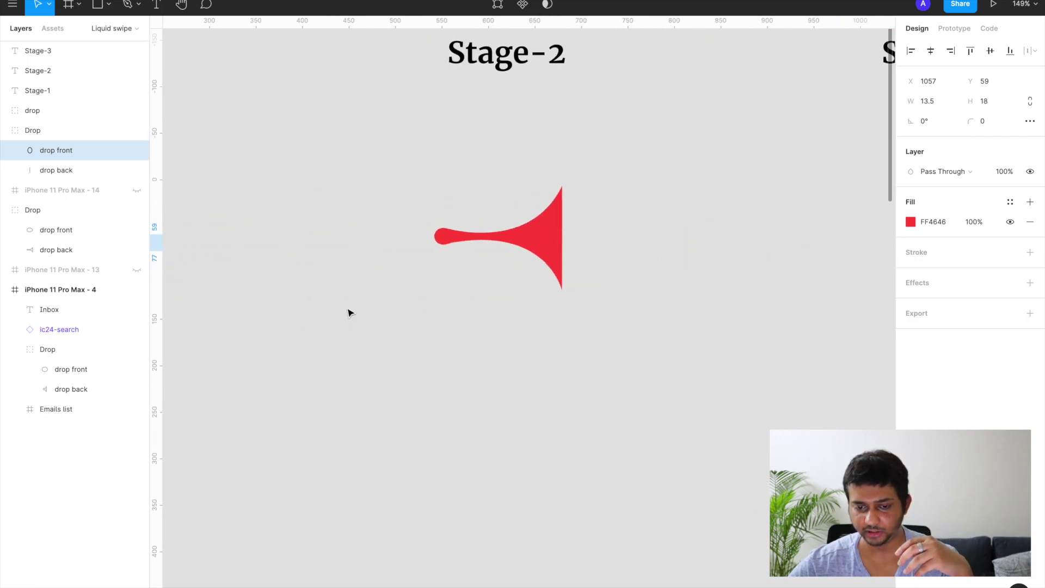
pyautogui.click(436, 319)
pyautogui.scroll(-2, 436, 320)
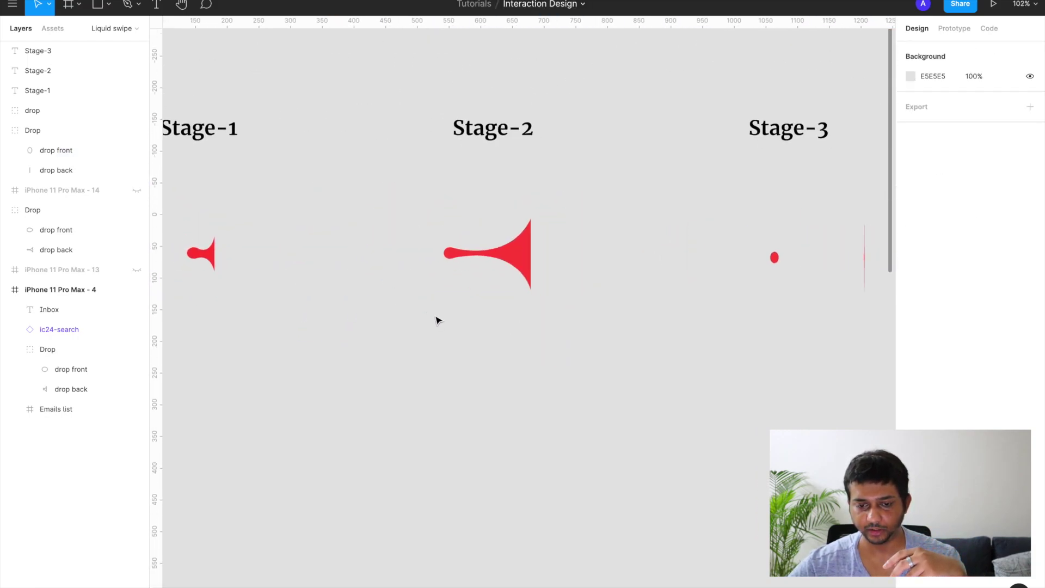
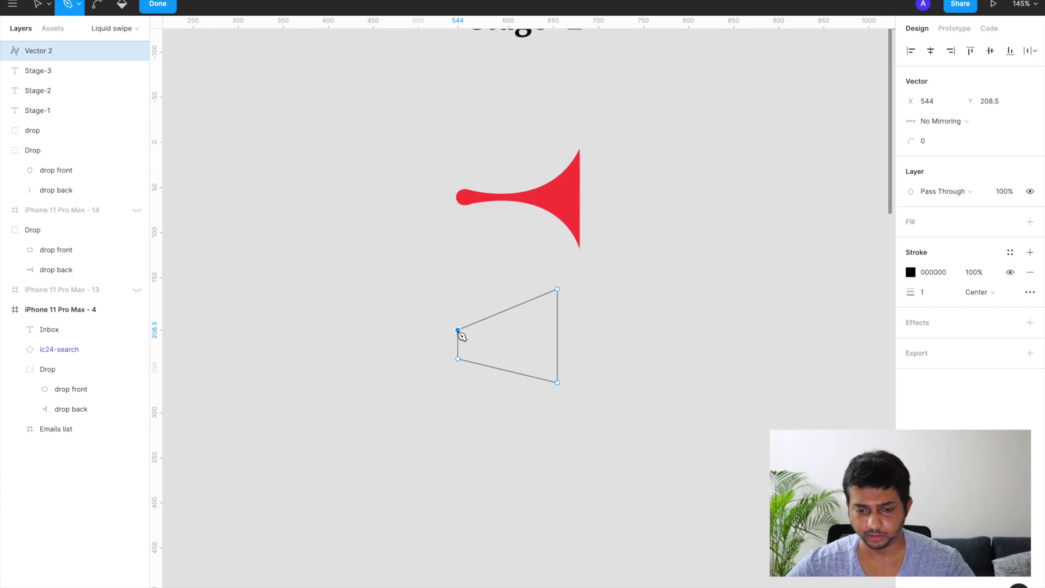
# Bend the two narrow-end corners of the four-sided vector outline into curves and set the lower point to No Mirroring
pyautogui.scroll(5, 490, 359)
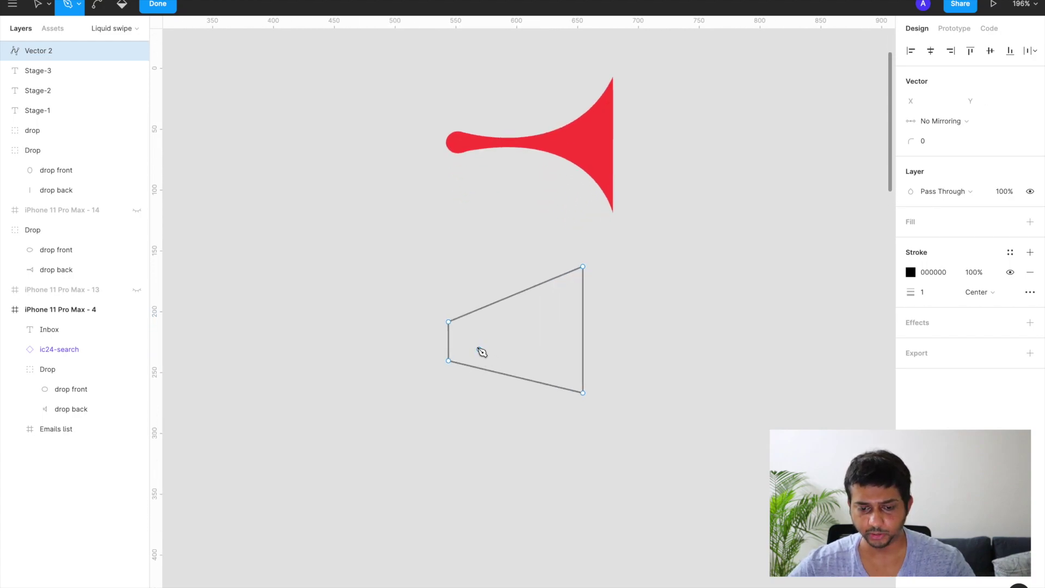
pyautogui.press('Escape')
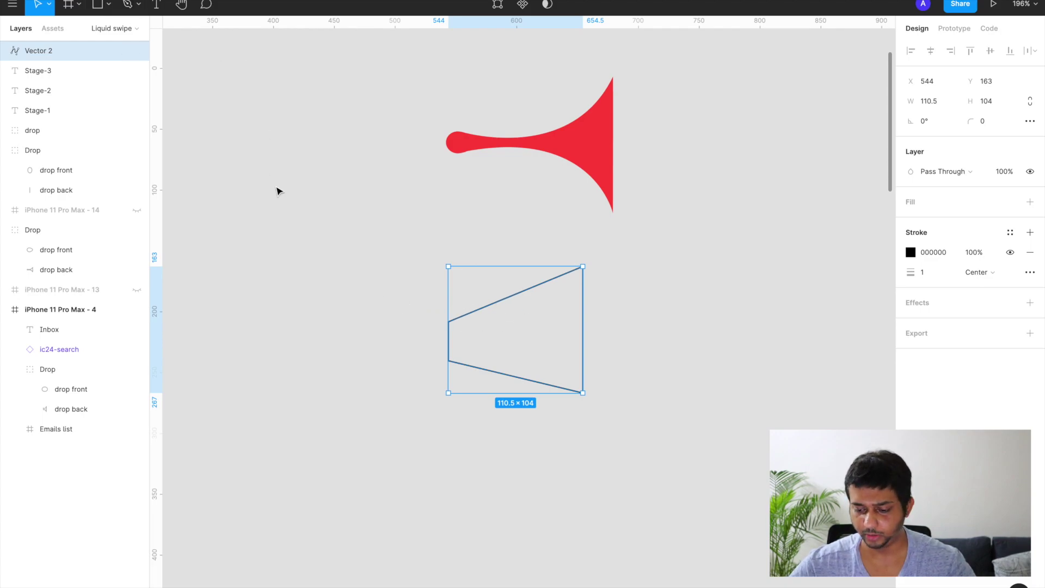
pyautogui.doubleClick(461, 302)
pyautogui.click(98, 6)
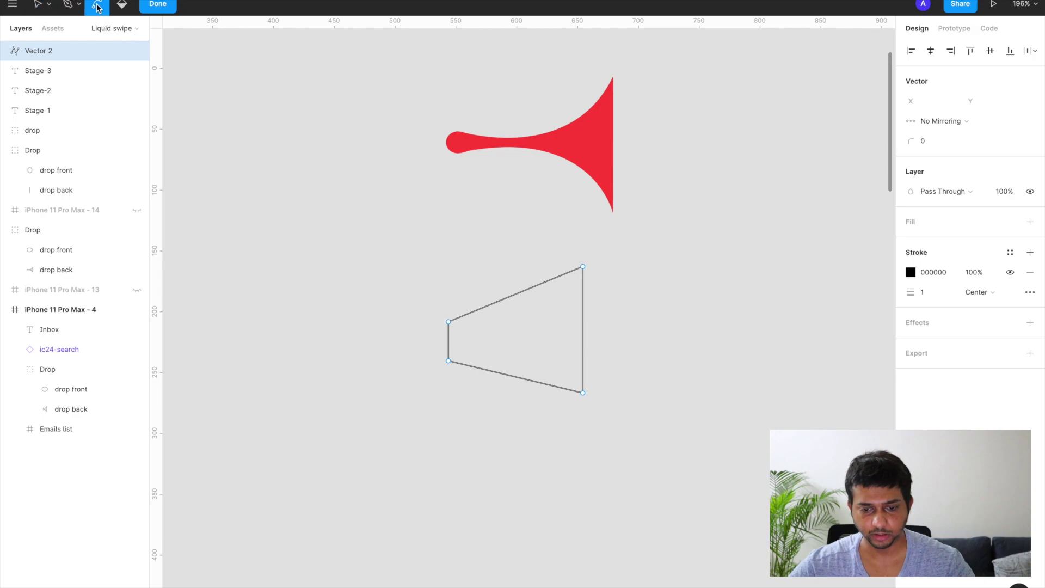
pyautogui.click(448, 323)
pyautogui.moveTo(450, 325); pyautogui.dragTo(482, 327)
pyautogui.hotkey('shift', '2')
pyautogui.click(954, 120)
pyautogui.click(939, 85)
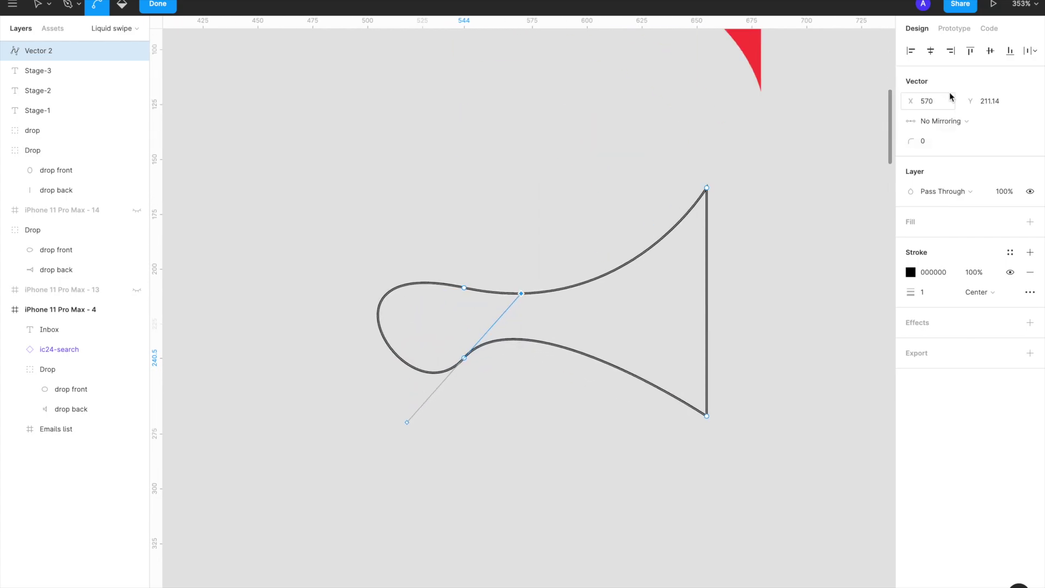
# Adjust the curve handles at the vector outline's narrow end to form a rounded tip
pyautogui.scroll(-3, 438, 427)
pyautogui.moveTo(433, 422); pyautogui.dragTo(455, 384)
pyautogui.click(456, 338)
pyautogui.moveTo(456, 339)
pyautogui.mouseDown()
pyautogui.moveTo(446, 357)
pyautogui.moveTo(422, 334)
pyautogui.mouseUp()
# Give the practice vector shape a solid FF4646 fill and remove its stroke
pyautogui.press('v')
pyautogui.click(1029, 222)
pyautogui.click(929, 298)
pyautogui.click(1030, 292)
pyautogui.click(910, 241)
pyautogui.click(821, 574)
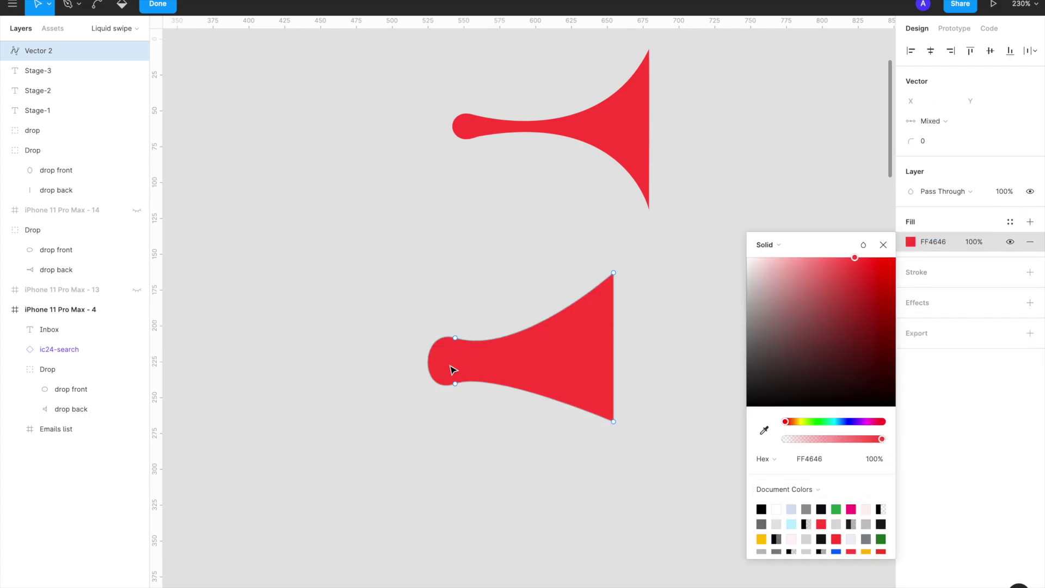
pyautogui.click(518, 433)
pyautogui.scroll(1, 479, 448)
pyautogui.press('Escape')
# Edit the red vector's lower narrow-end point and reshape its curve with handles that mirror angle and length
pyautogui.doubleClick(548, 350)
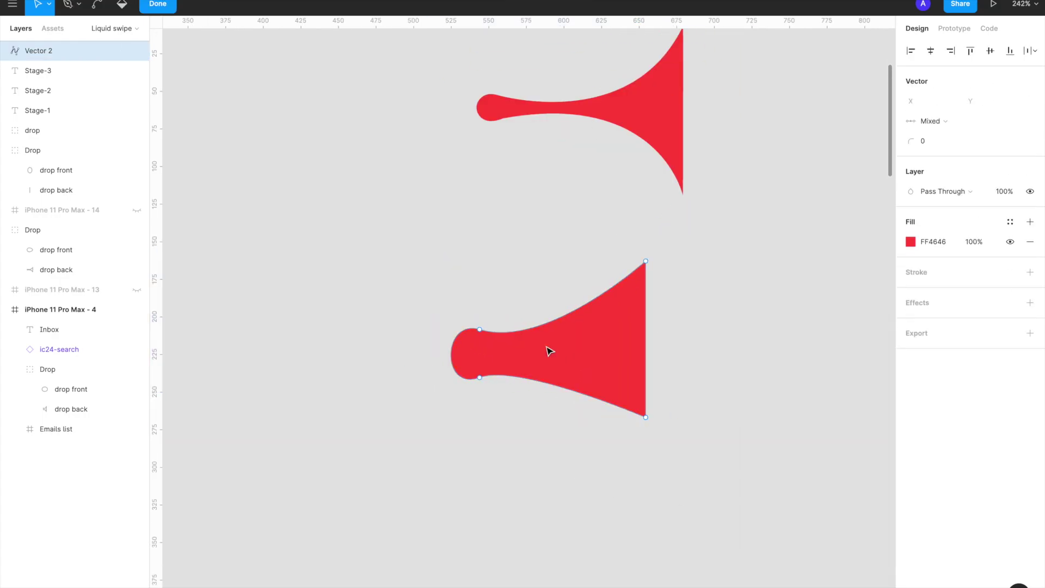
pyautogui.moveTo(480, 377); pyautogui.dragTo(587, 360)
pyautogui.click(479, 329)
pyautogui.click(479, 377)
pyautogui.moveTo(530, 356)
pyautogui.mouseDown()
pyautogui.moveTo(522, 343)
pyautogui.moveTo(541, 333)
pyautogui.moveTo(523, 336)
pyautogui.mouseUp()
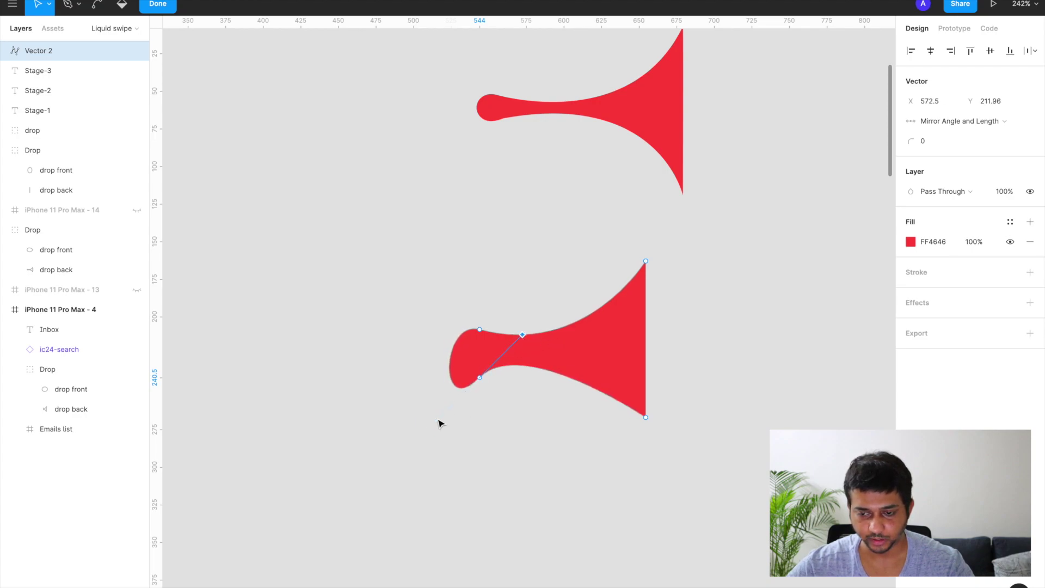
# Set the lower narrow-end point to No Mirroring and move its outer handle to round the tip independently
pyautogui.click(937, 121)
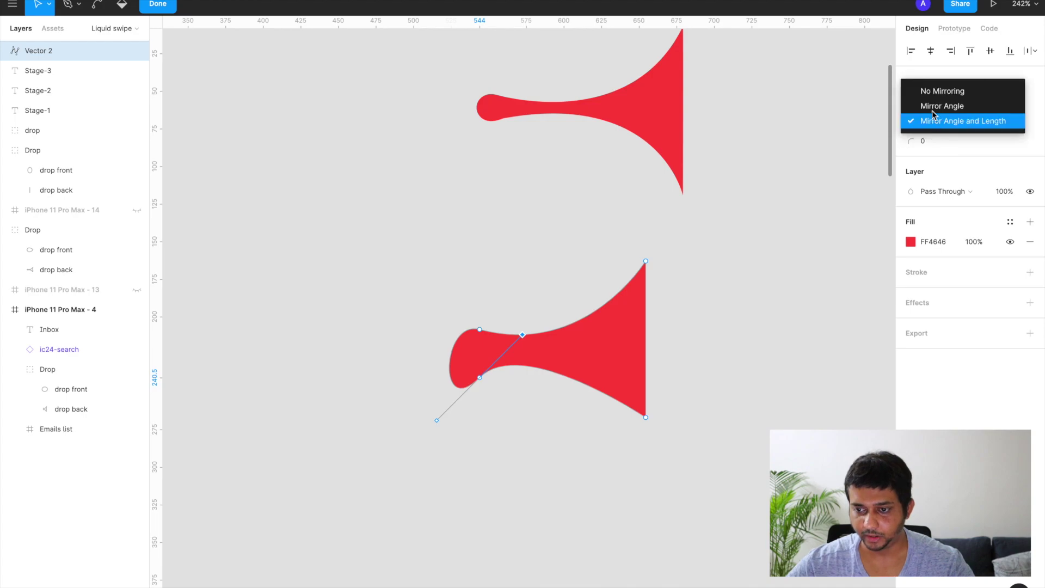
pyautogui.click(936, 93)
pyautogui.moveTo(439, 424); pyautogui.dragTo(445, 395)
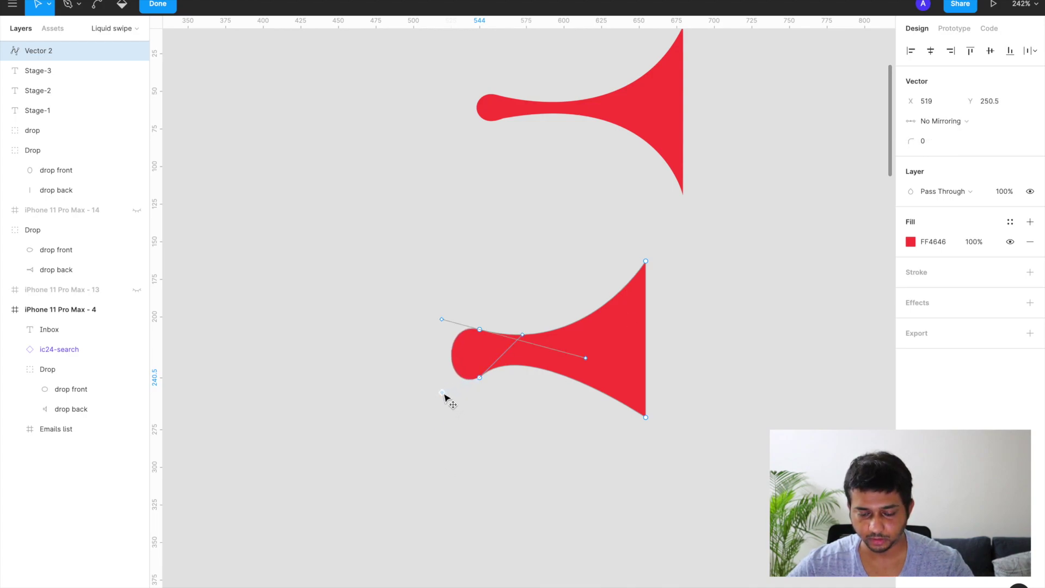
pyautogui.click(484, 438)
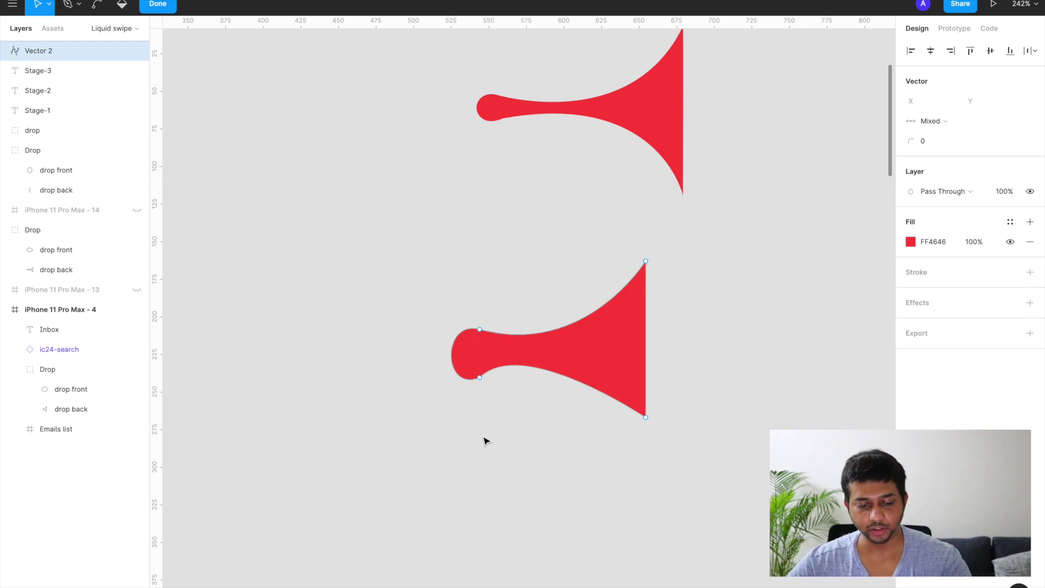
# Draw a circle about 36 × 36 over the vector's rounded tip and fill it with the vector's sampled red
pyautogui.click(486, 439)
pyautogui.press('o')
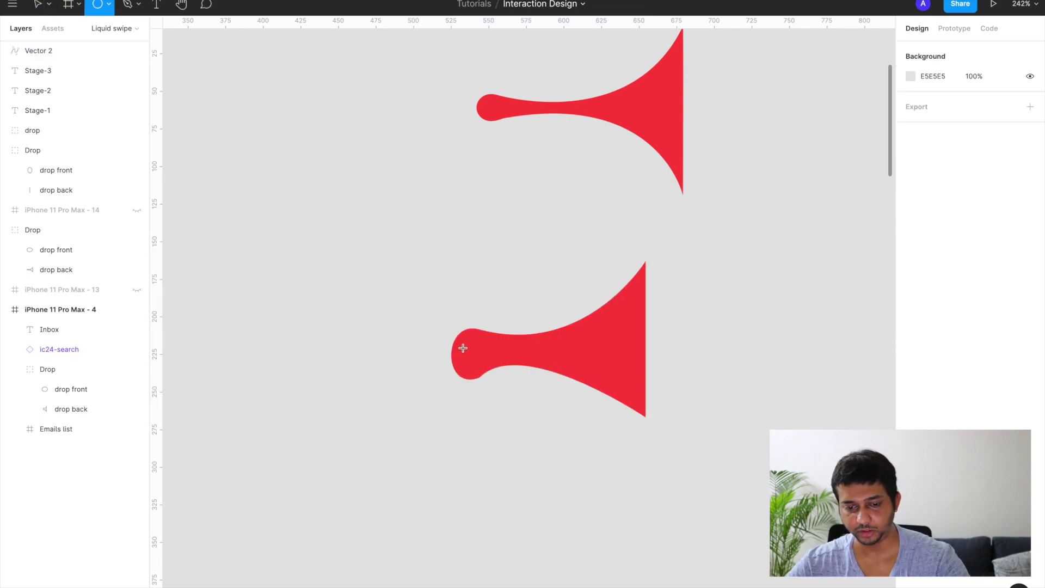
pyautogui.moveTo(430, 331); pyautogui.dragTo(472, 360)
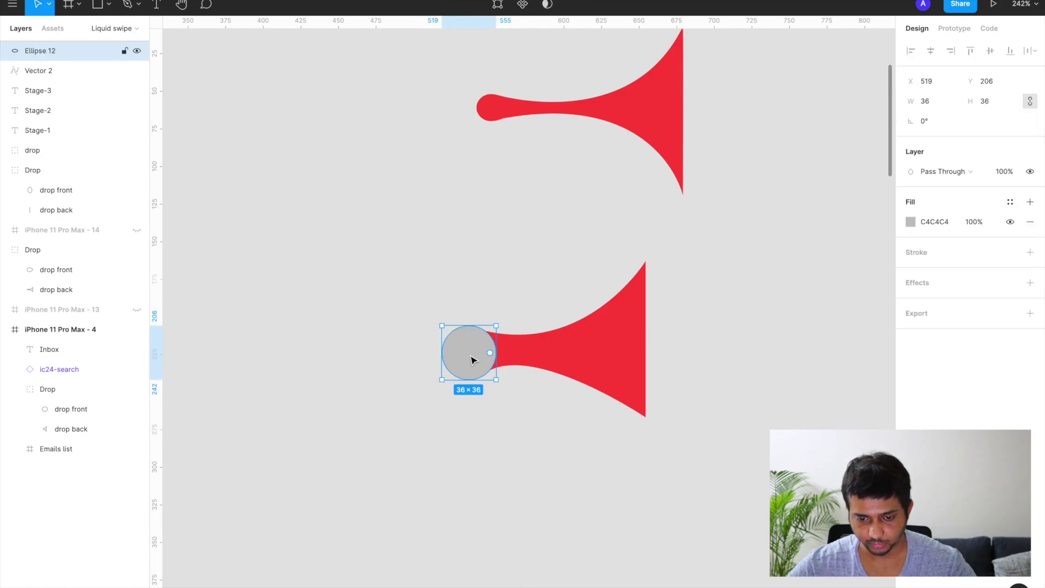
pyautogui.click(910, 221)
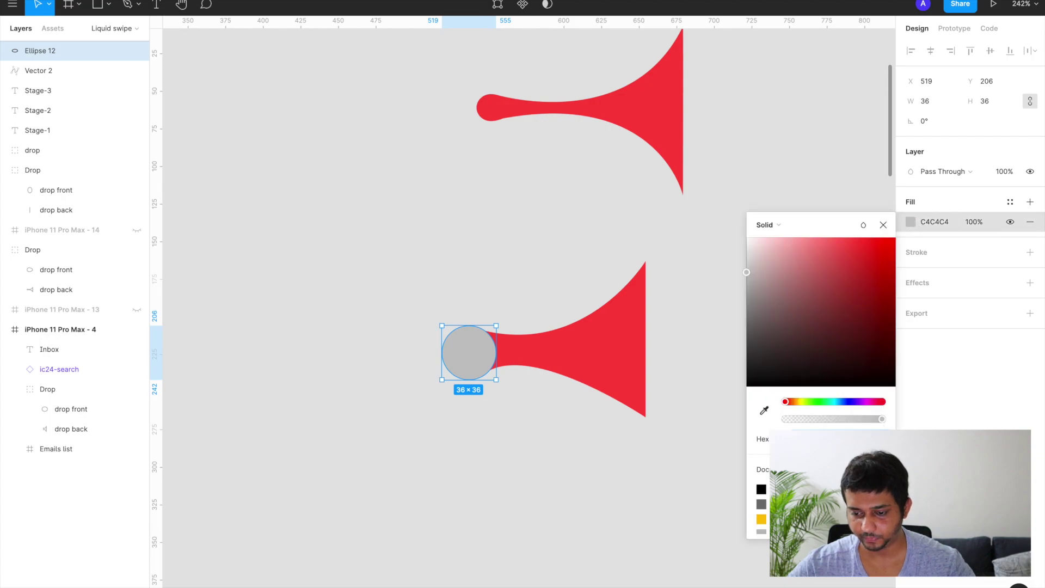
pyautogui.click(764, 410)
pyautogui.click(577, 349)
pyautogui.click(590, 476)
# Move the practice vector below the Stage-1 drop at 53 wide and place the red circle over its narrow end
pyautogui.scroll(-5, 590, 476)
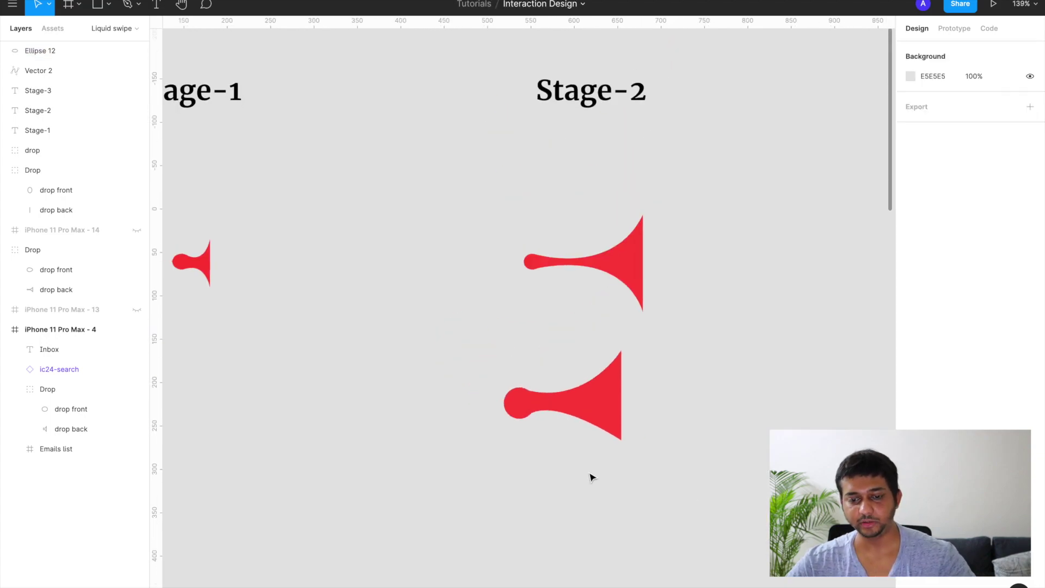
pyautogui.click(599, 408)
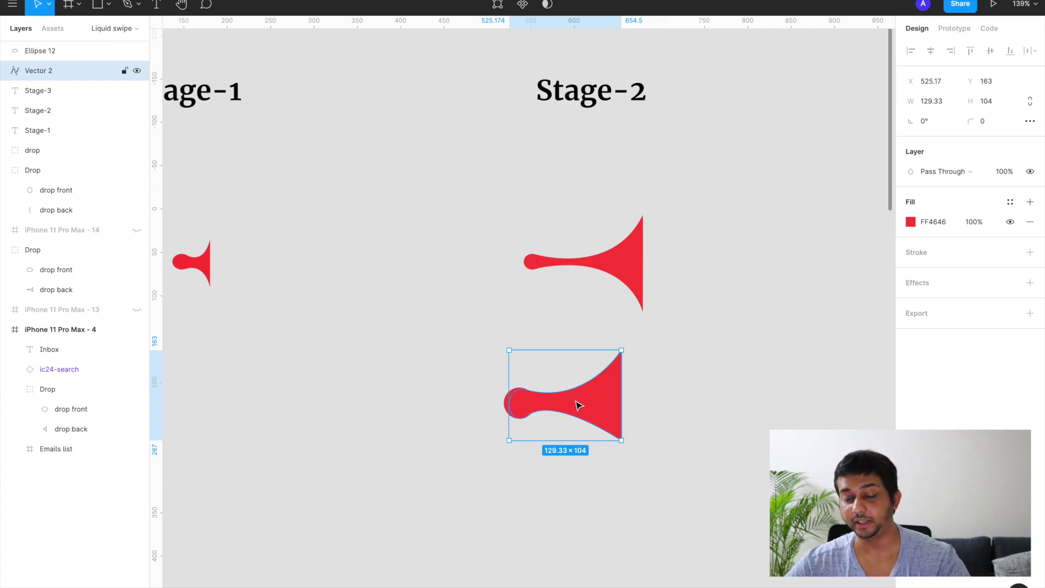
pyautogui.scroll(-4, 578, 404)
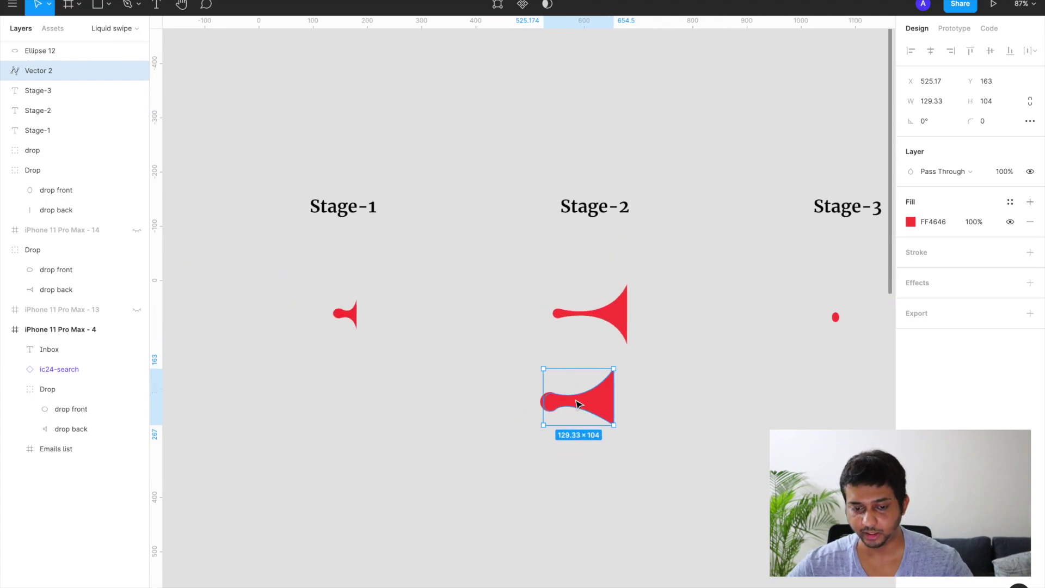
pyautogui.moveTo(585, 402); pyautogui.dragTo(361, 403)
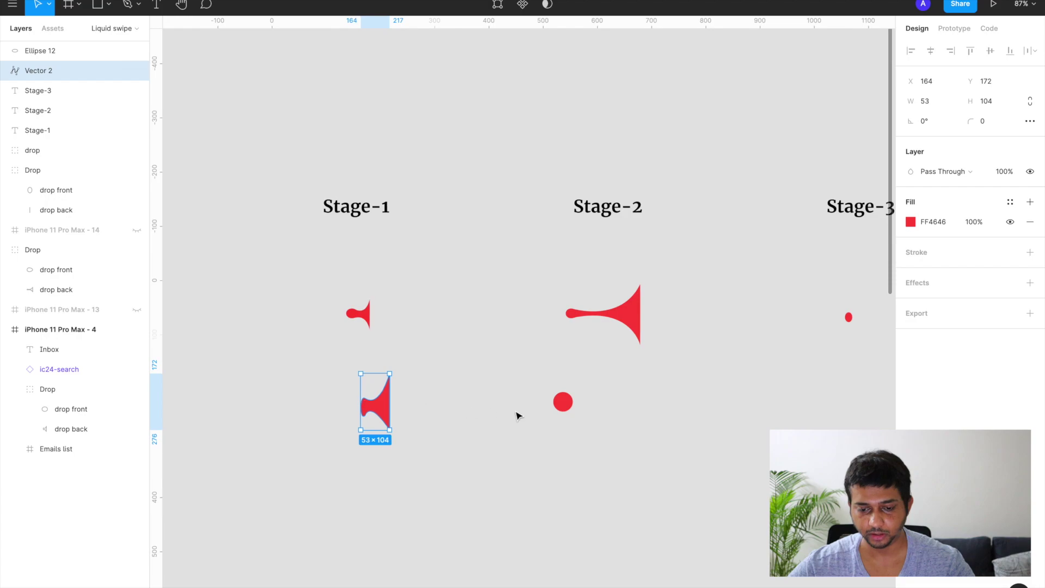
pyautogui.moveTo(553, 407); pyautogui.dragTo(353, 407)
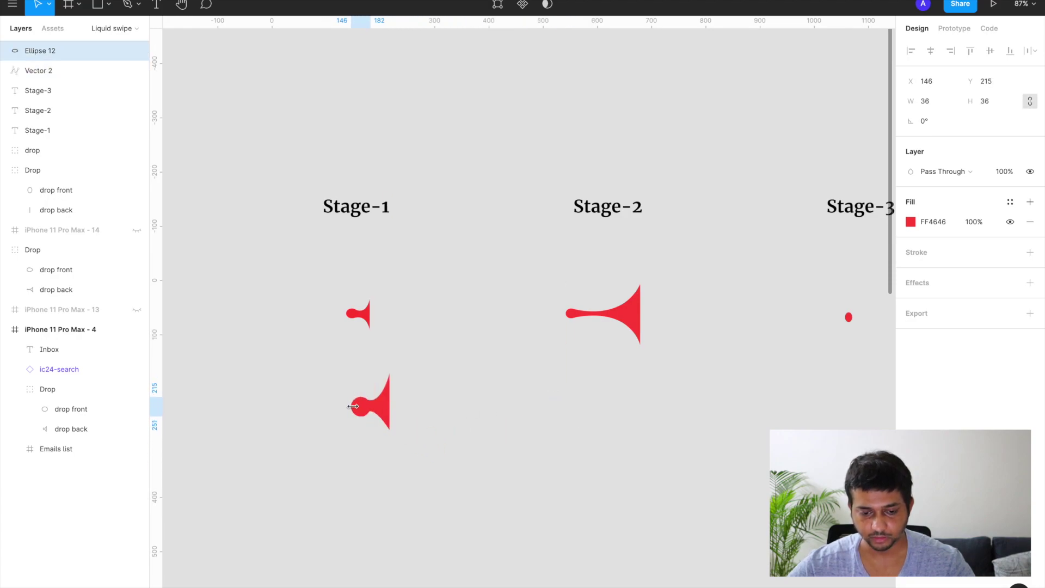
# Squeeze the practice vector to 4 wide, then move the circle away from it and stretch it to 42 × 36
pyautogui.scroll(3, 354, 407)
pyautogui.hscroll(-3, 353, 407)
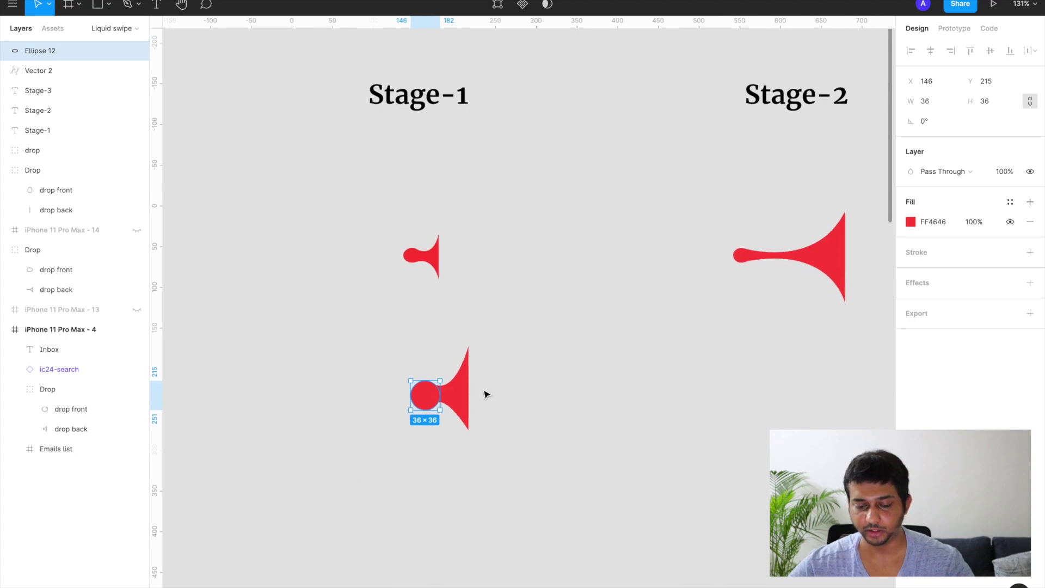
pyautogui.click(463, 391)
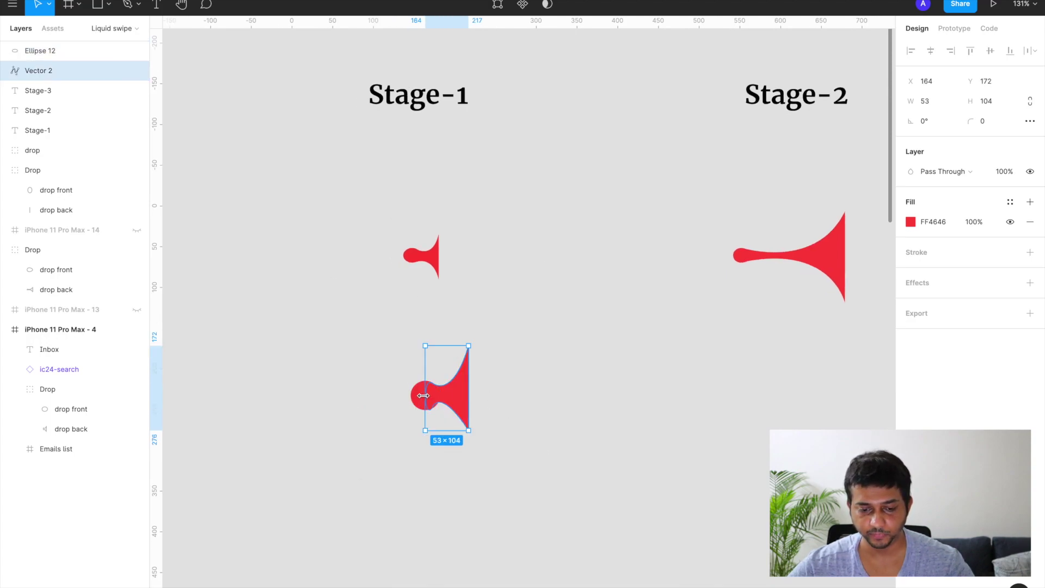
pyautogui.moveTo(427, 393); pyautogui.dragTo(464, 395)
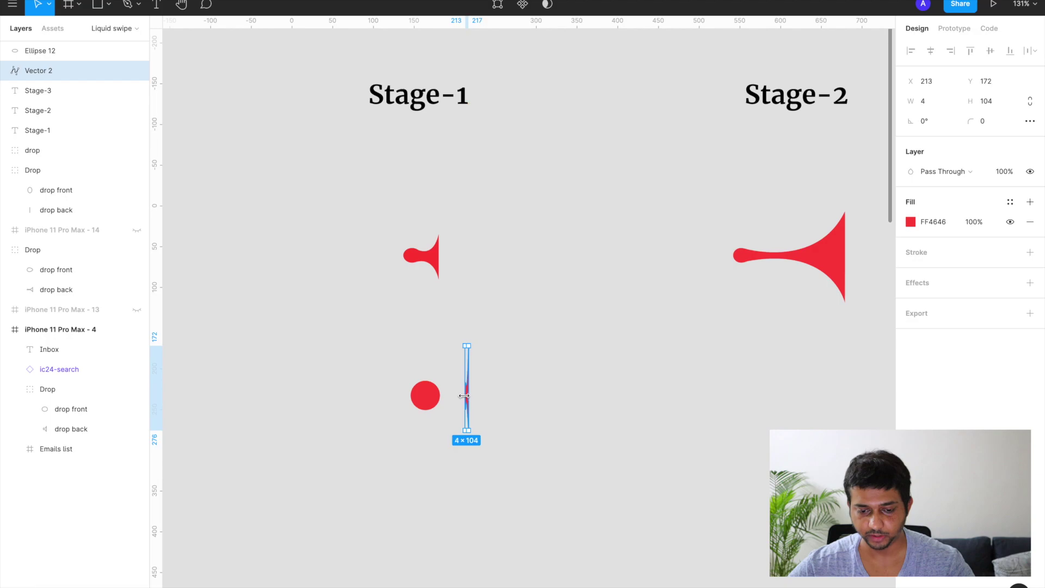
pyautogui.click(430, 397)
pyautogui.scroll(5, 427, 397)
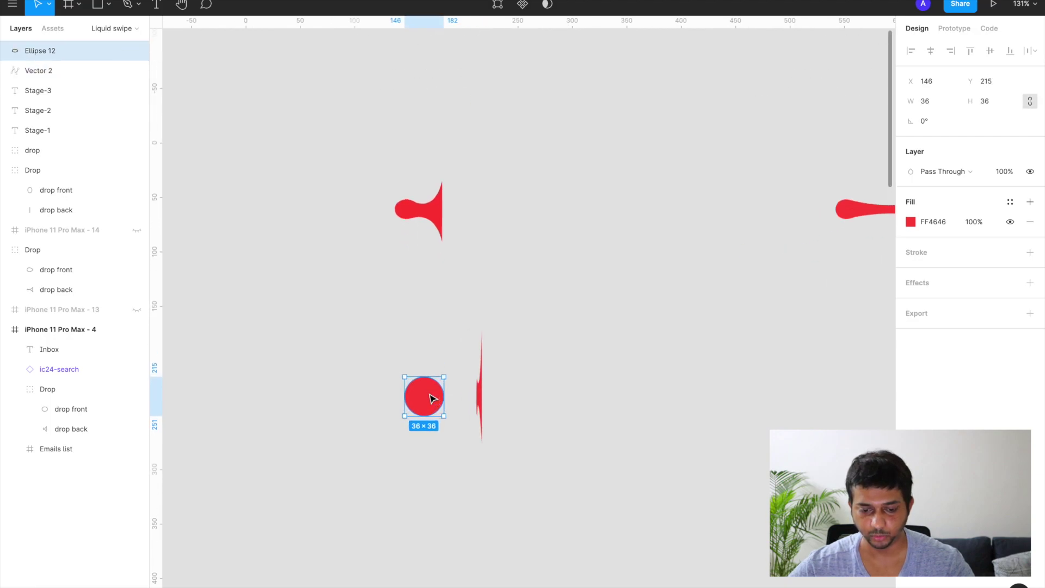
pyautogui.moveTo(410, 403); pyautogui.dragTo(343, 394)
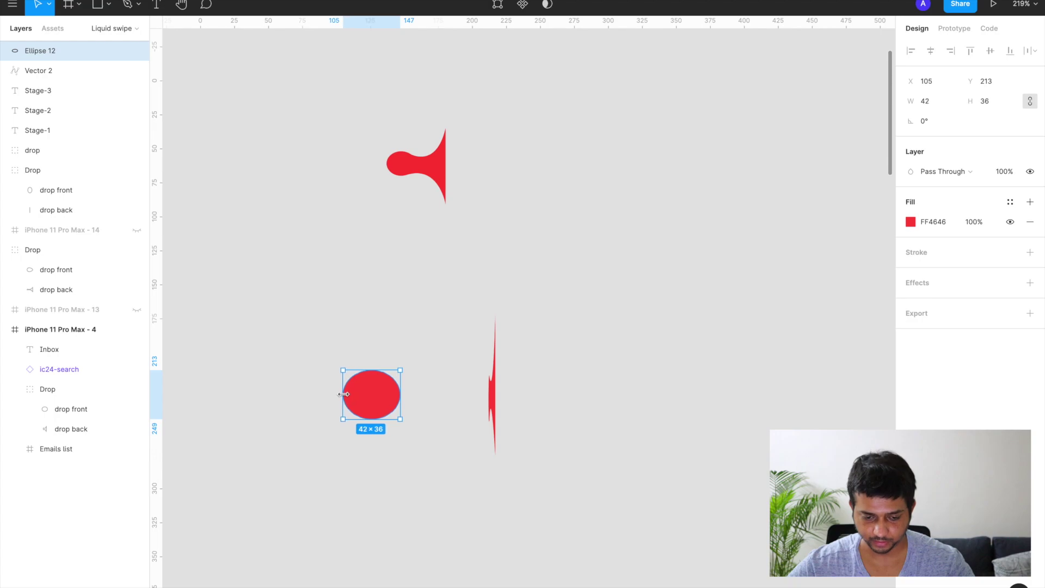
# Delete the practice ellipse and vector shape below the Stage-1 drop
pyautogui.click(438, 443)
pyautogui.scroll(-2, 441, 446)
pyautogui.scroll(-5, 438, 443)
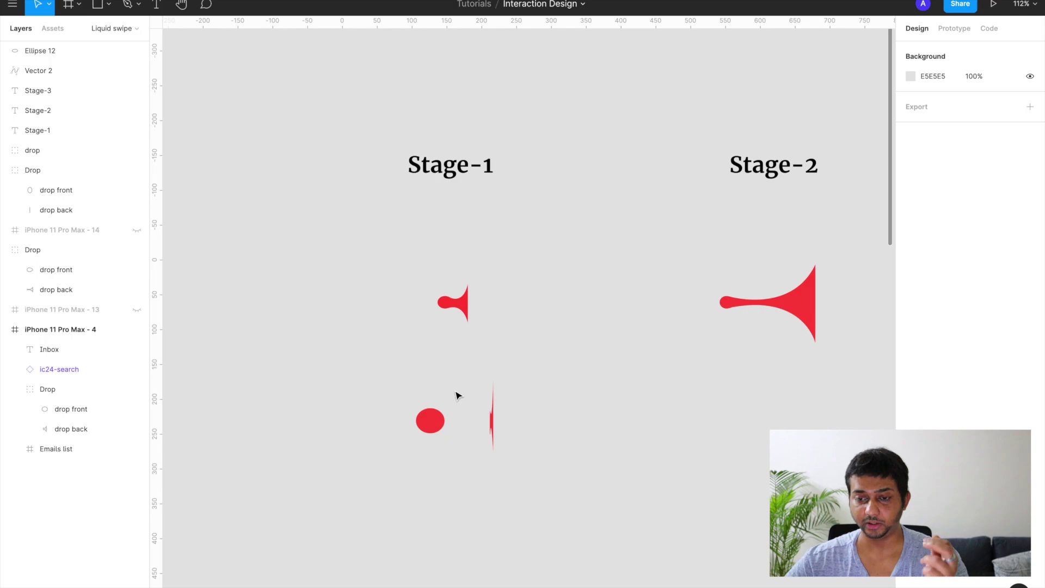
pyautogui.moveTo(350, 386); pyautogui.dragTo(524, 455)
pyautogui.press('Delete')
# Show the hidden iPhone 11 Pro Max - 13 and iPhone 11 Pro Max - 14 frames beside the Inbox screen
pyautogui.scroll(-5, 524, 455)
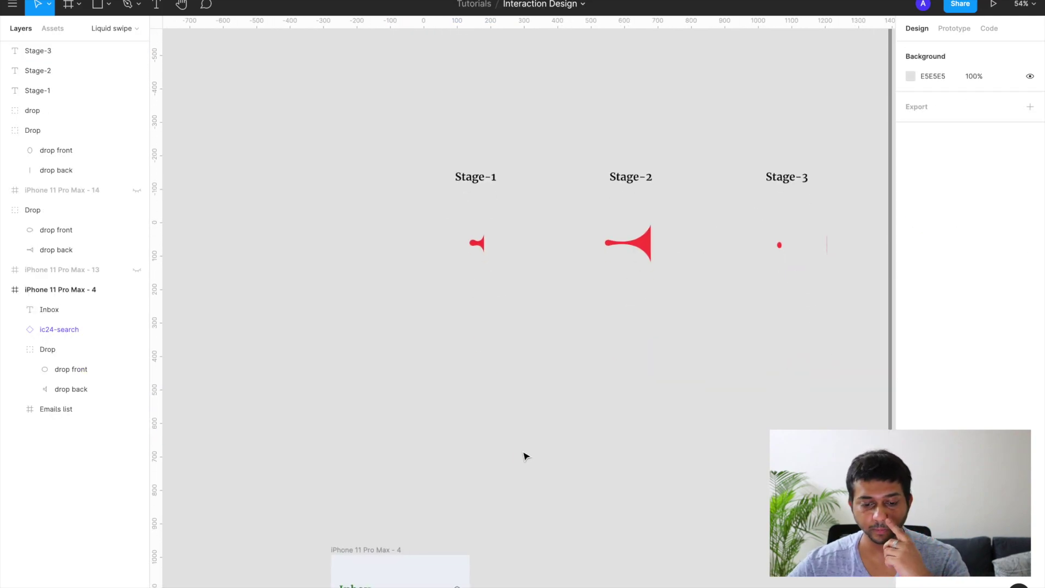
pyautogui.scroll(-4, 524, 455)
pyautogui.scroll(-2, 525, 455)
pyautogui.scroll(-5, 524, 454)
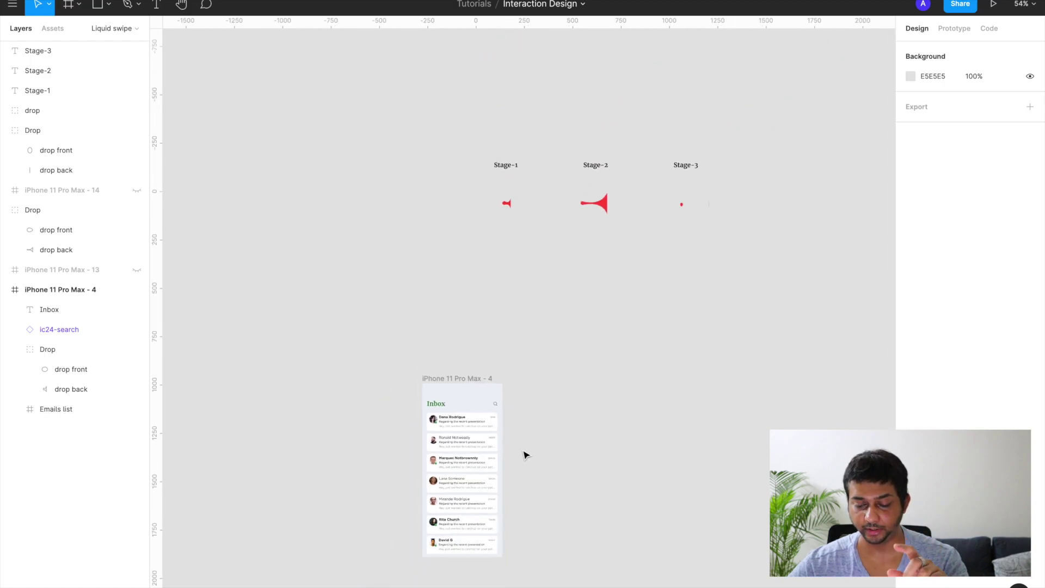
pyautogui.scroll(-2, 525, 455)
pyautogui.click(447, 332)
pyautogui.scroll(-1, 443, 338)
pyautogui.scroll(3, 444, 340)
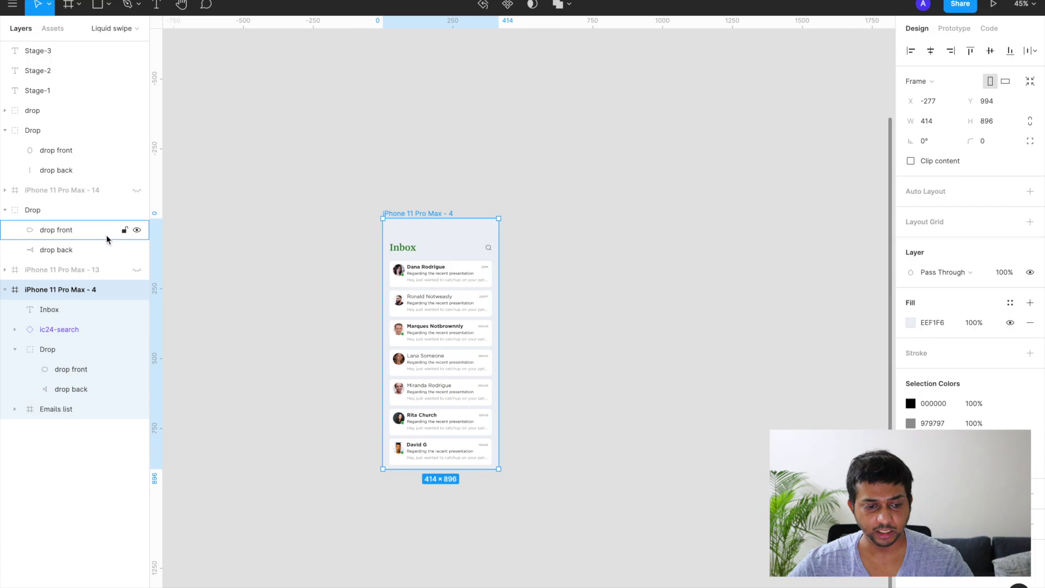
pyautogui.click(136, 270)
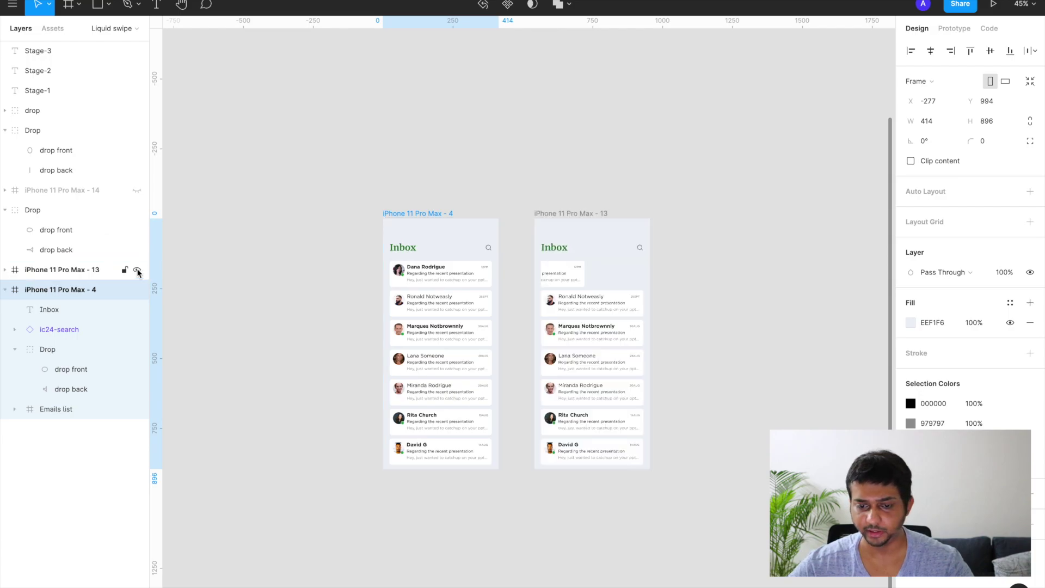
pyautogui.click(137, 191)
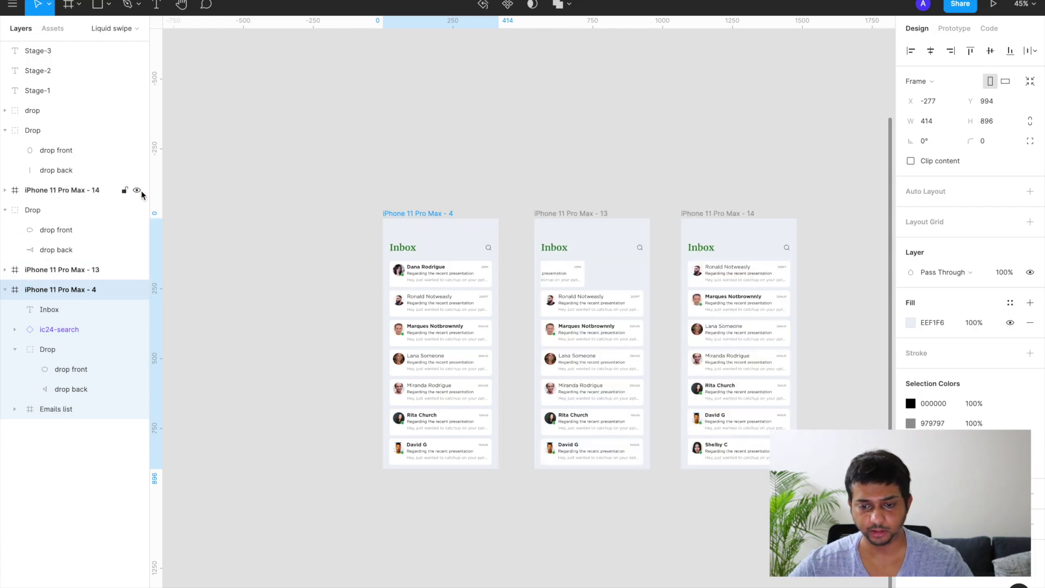
# Move the three drop shapes together down to just above the three Inbox frames
pyautogui.hscroll(1, 471, 316)
pyautogui.scroll(2, 471, 316)
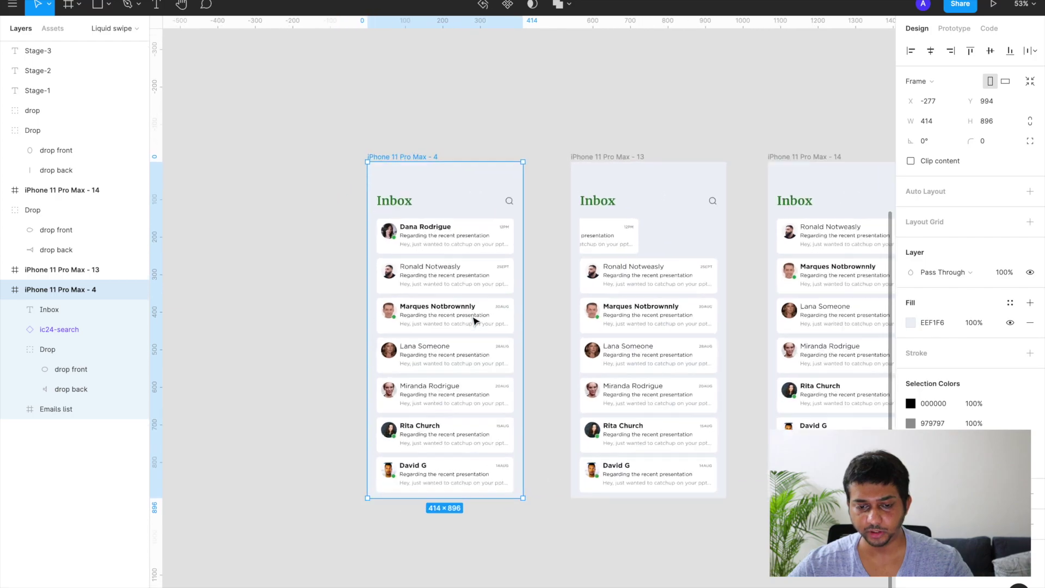
pyautogui.scroll(-5, 473, 320)
pyautogui.scroll(-1, 473, 320)
pyautogui.scroll(4, 473, 320)
pyautogui.moveTo(467, 135); pyautogui.dragTo(708, 205)
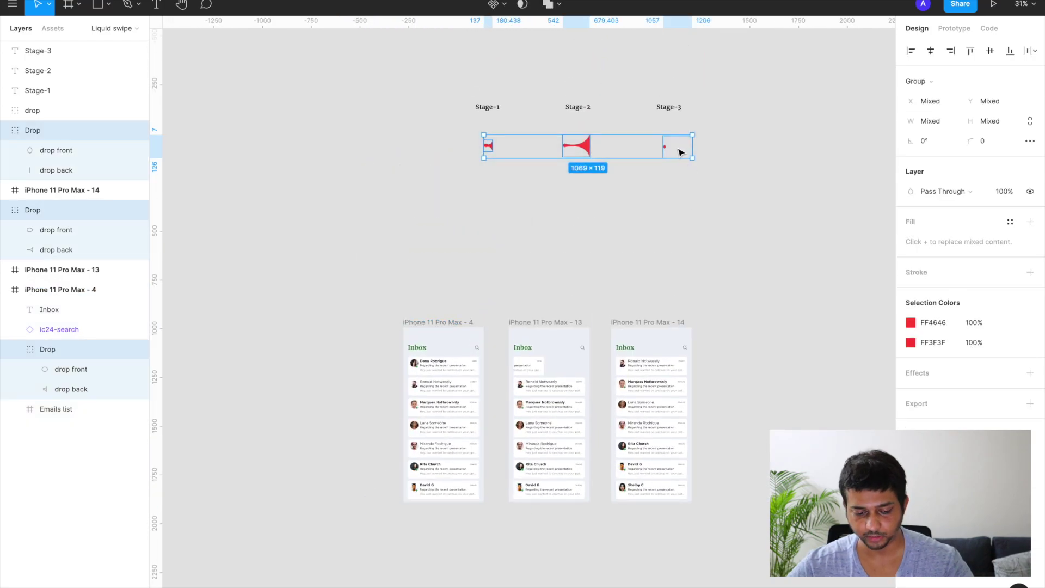
pyautogui.moveTo(680, 154); pyautogui.dragTo(682, 296)
pyautogui.scroll(-2, 682, 296)
pyautogui.scroll(5, 681, 295)
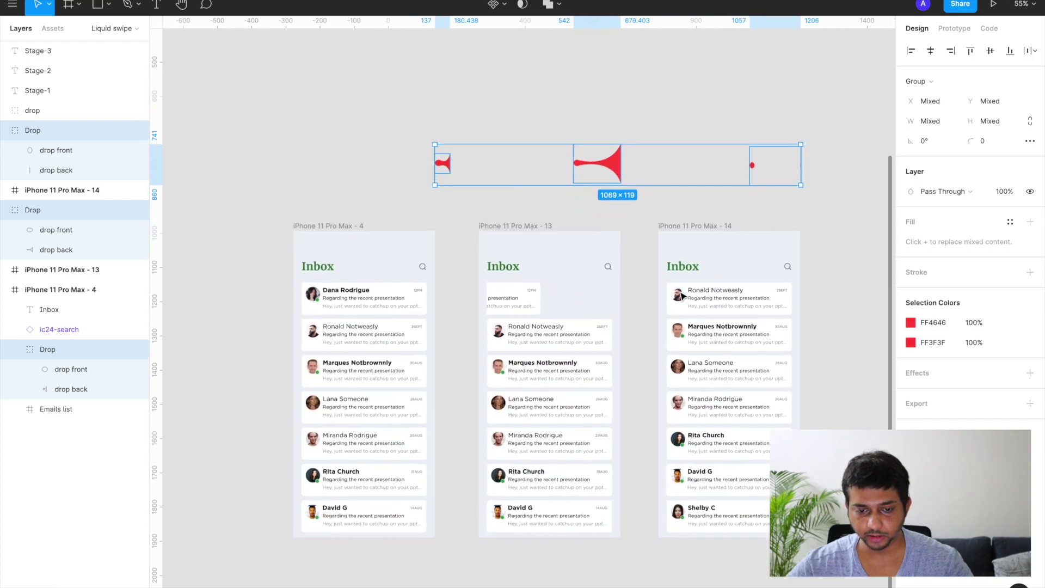
# Examine the three Inbox frames and the drops above them with the interface hidden
pyautogui.scroll(4, 497, 332)
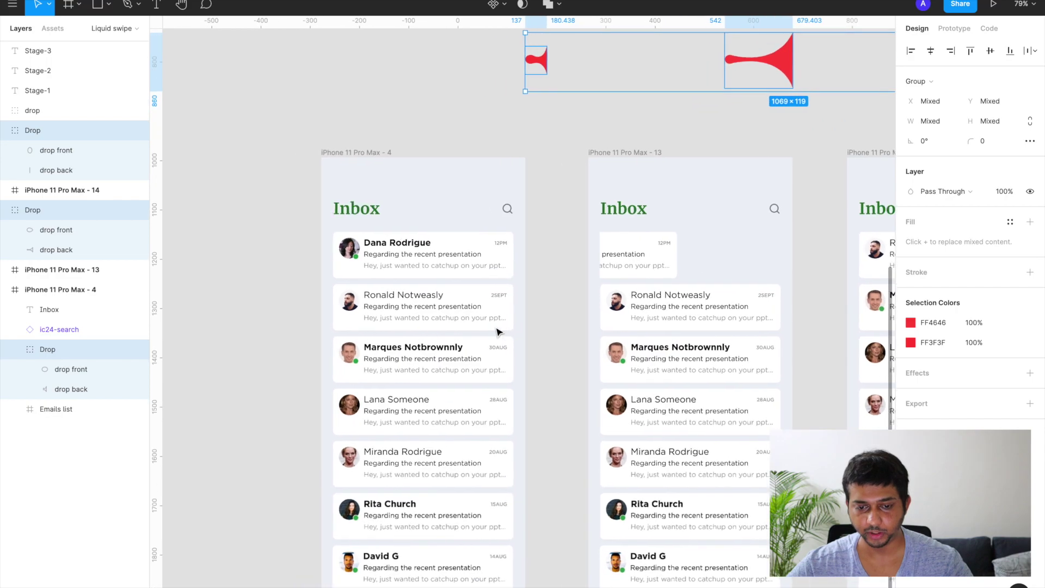
pyautogui.scroll(1, 484, 269)
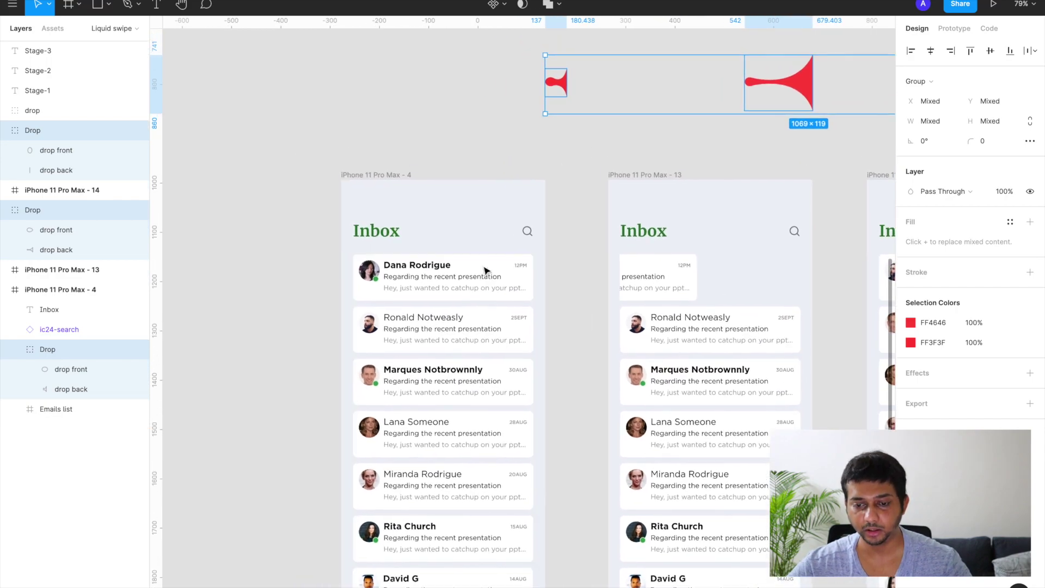
pyautogui.hotkey('ctrl', '\\')
pyautogui.scroll(1, 486, 271)
pyautogui.hscroll(1, 486, 271)
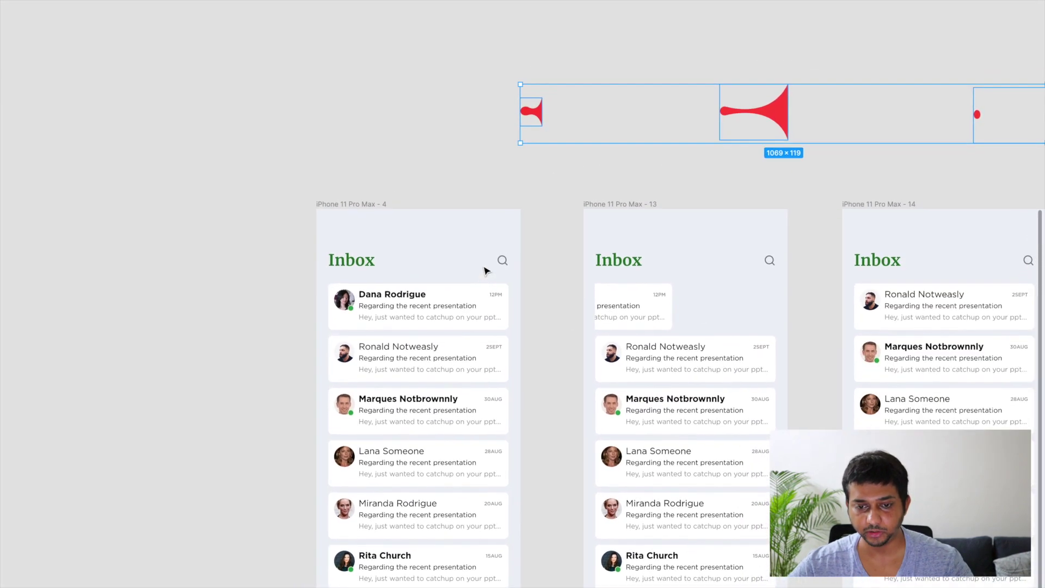
pyautogui.click(452, 144)
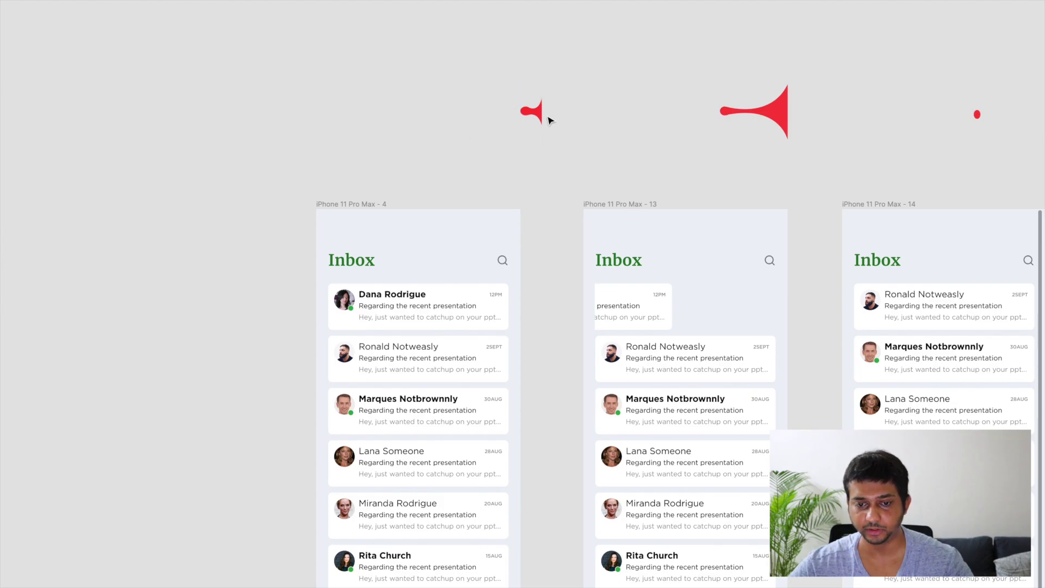
pyautogui.click(530, 113)
pyautogui.hscroll(3, 530, 113)
pyautogui.scroll(-2, 530, 114)
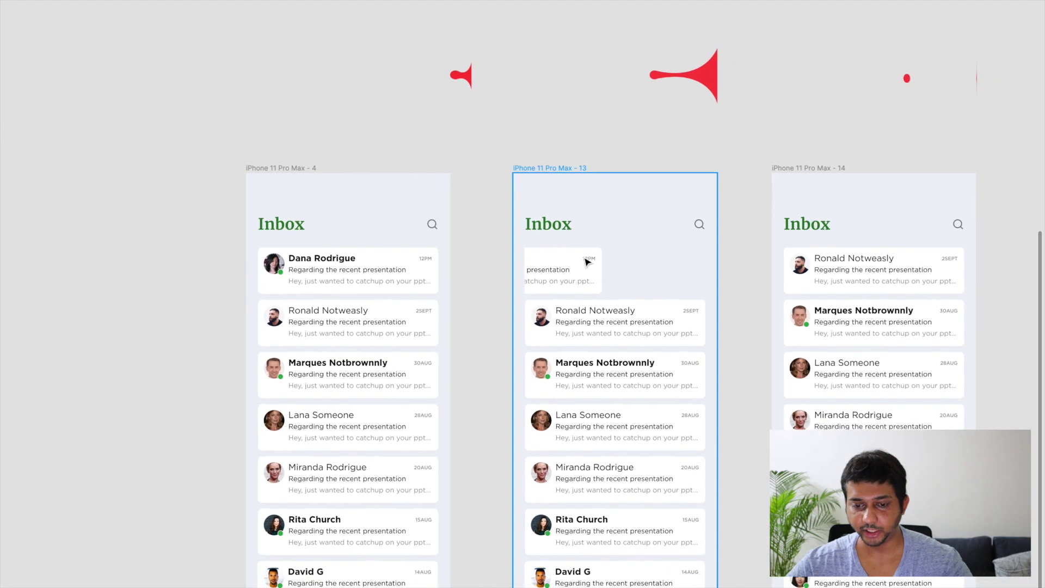
# Restore the interface and turn off Clip content for the Emails list in the iPhone 11 Pro Max - 13 frame
pyautogui.click(581, 272)
pyautogui.hotkey('ctrl', '\\')
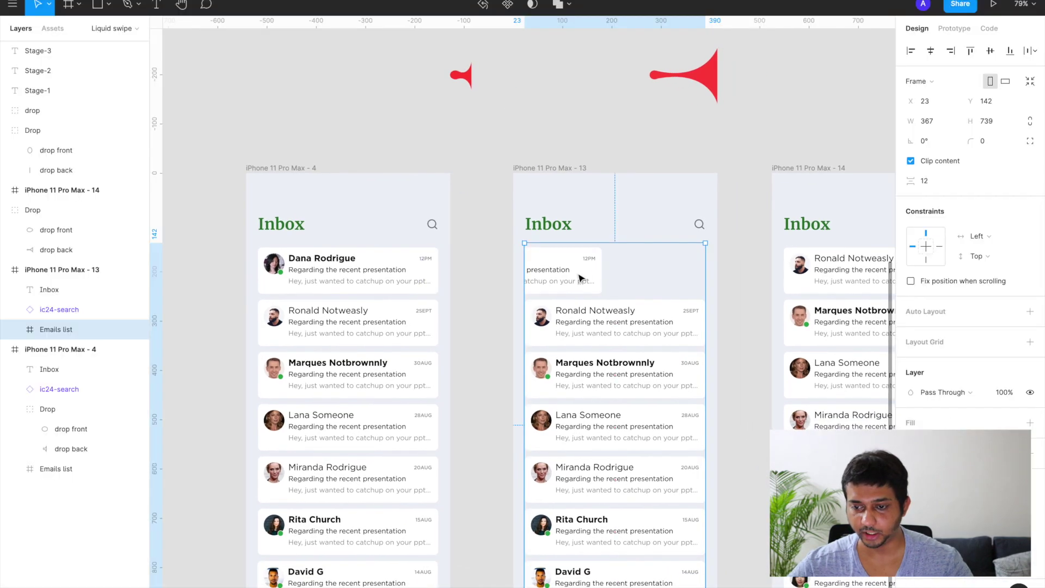
pyautogui.click(911, 161)
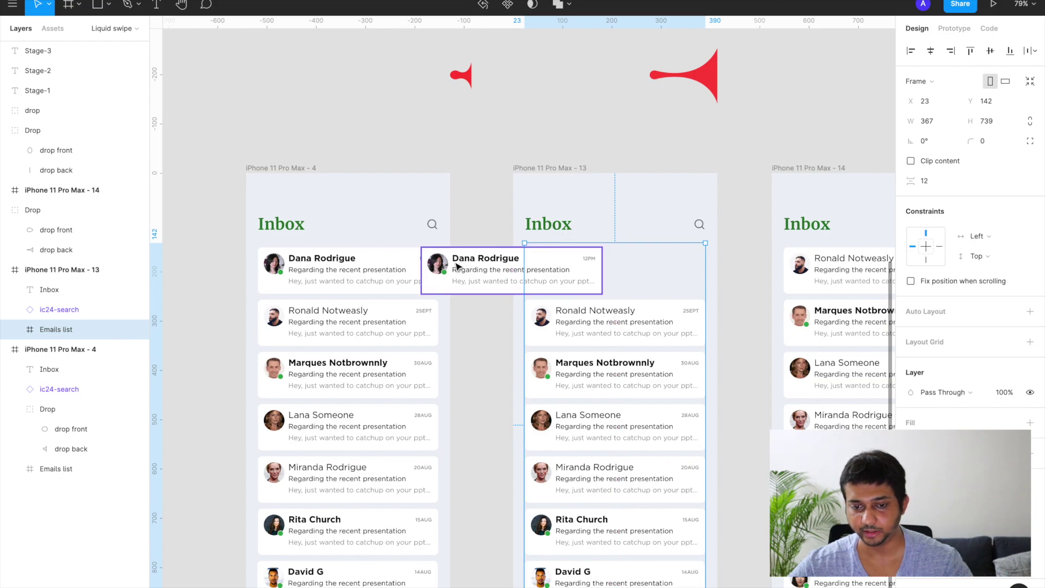
pyautogui.click(580, 169)
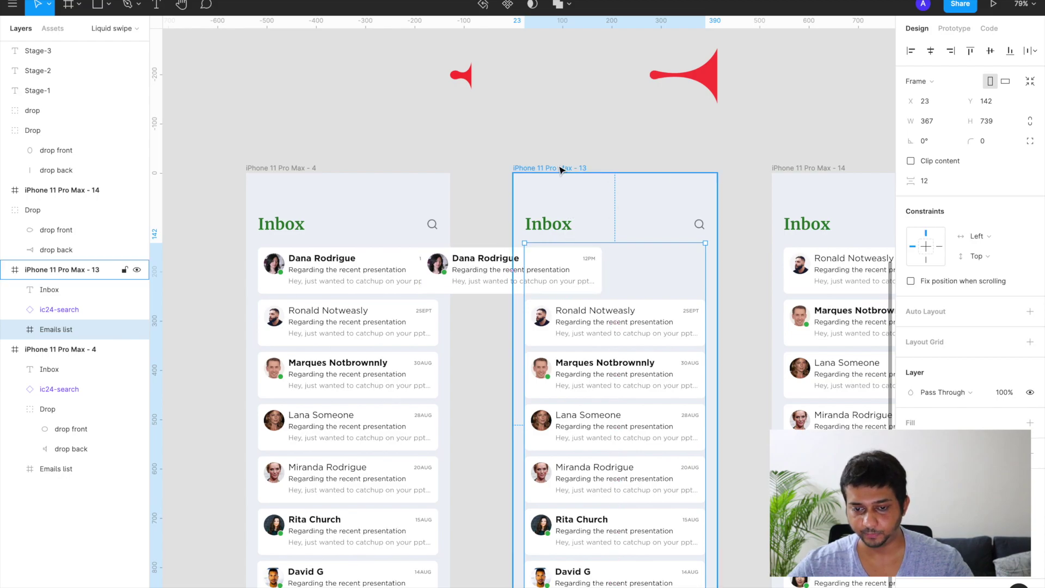
pyautogui.keyDown('shift'); pyautogui.click(784, 168); pyautogui.keyUp('shift')
pyautogui.hscroll(2, 784, 167)
pyautogui.hscroll(-1, 783, 167)
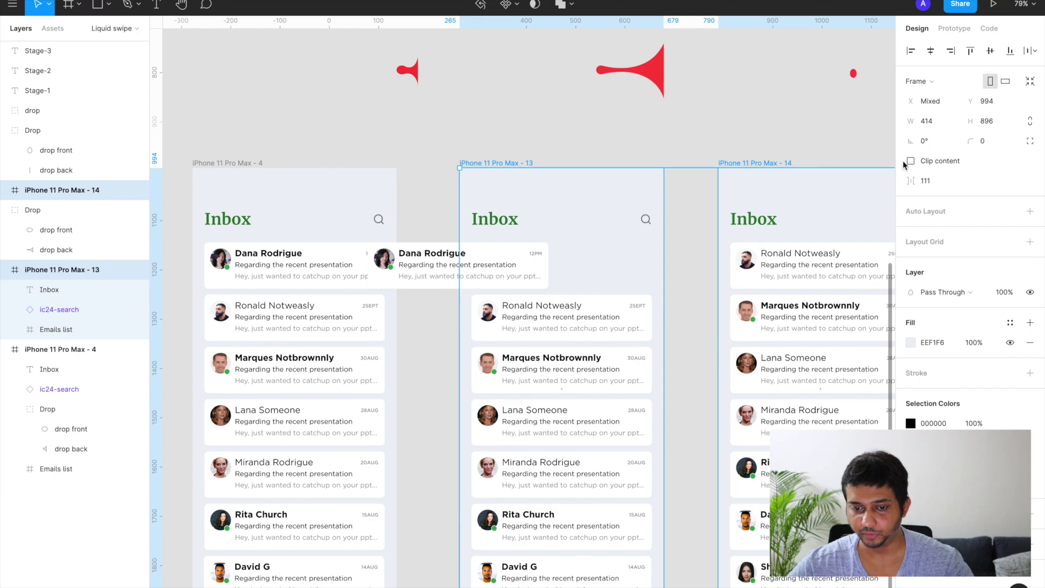
# Turn Clip content back on for the Emails list in the iPhone 11 Pro Max - 13 frame
pyautogui.click(662, 150)
pyautogui.click(512, 260)
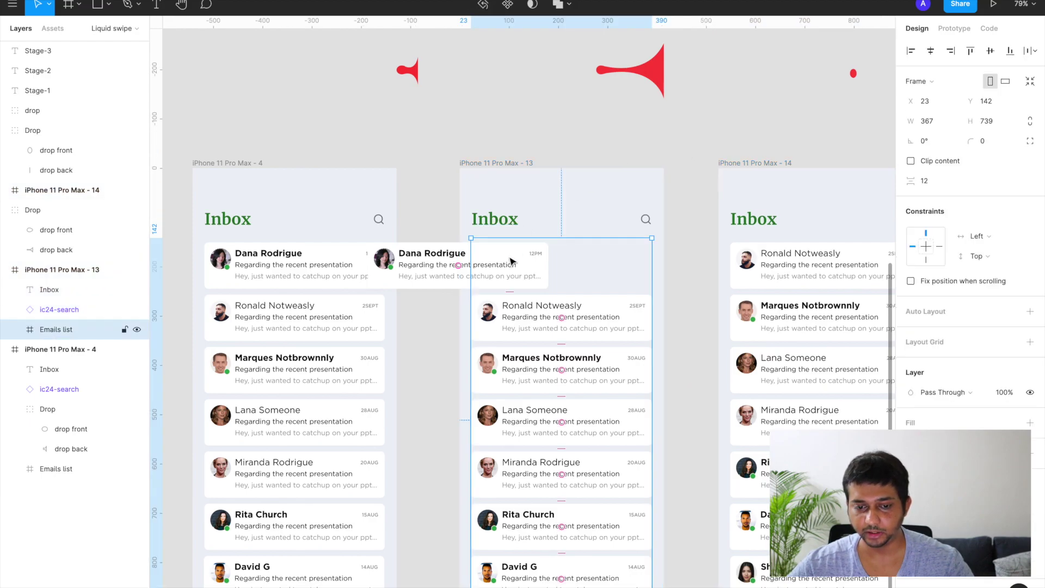
pyautogui.click(910, 161)
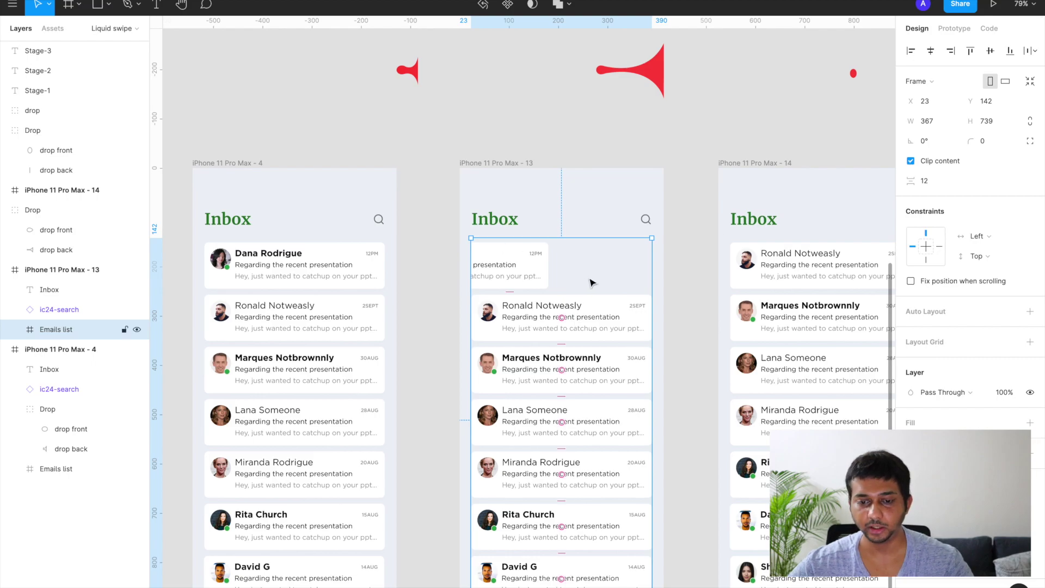
pyautogui.scroll(5, 551, 278)
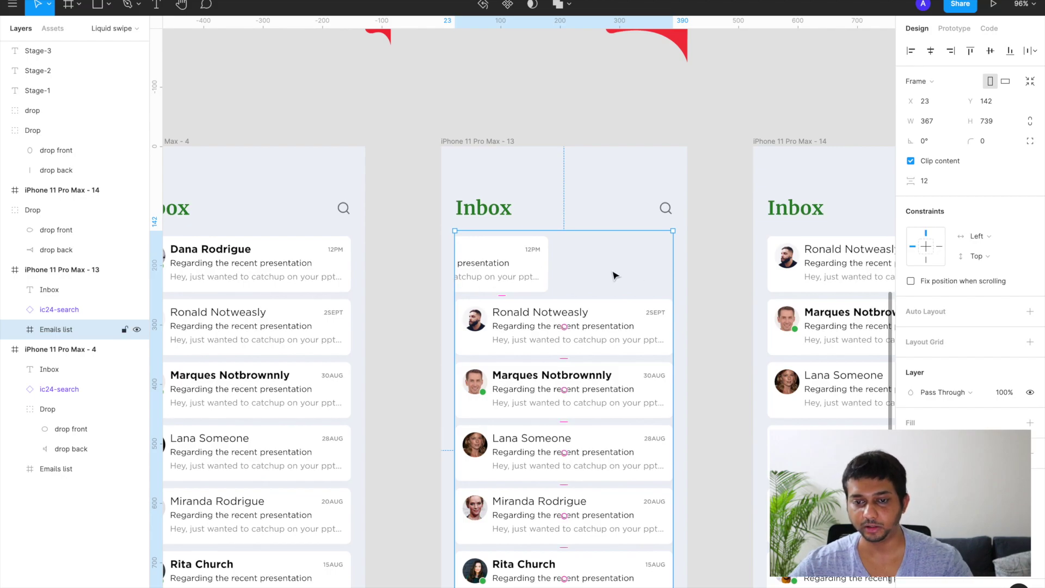
pyautogui.scroll(-4, 613, 275)
pyautogui.hscroll(3, 648, 102)
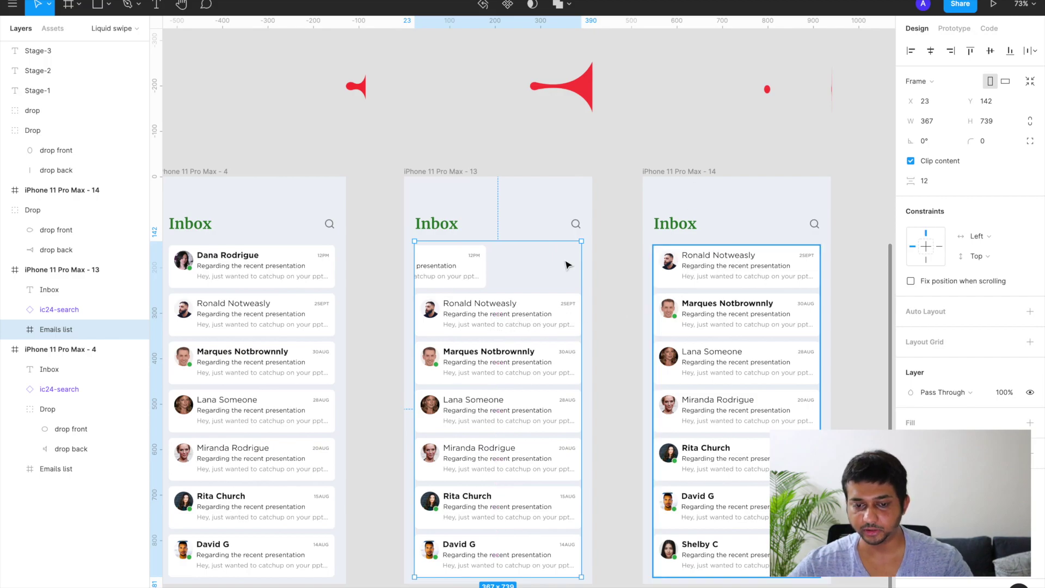
# Switch Clip content off and back on for the Emails list in the iPhone 11 Pro Max - 14 frame
pyautogui.click(731, 261)
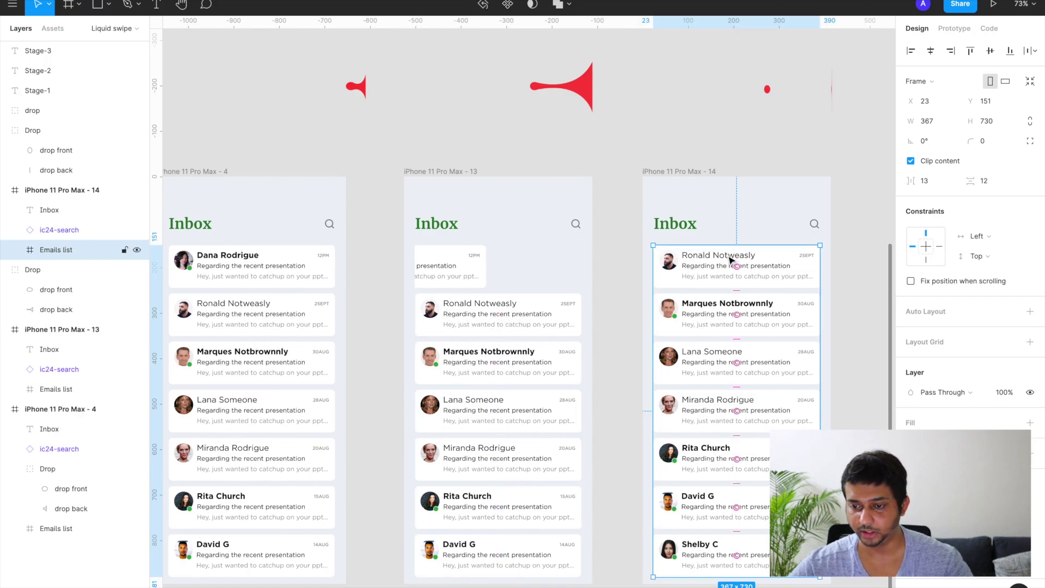
pyautogui.click(910, 161)
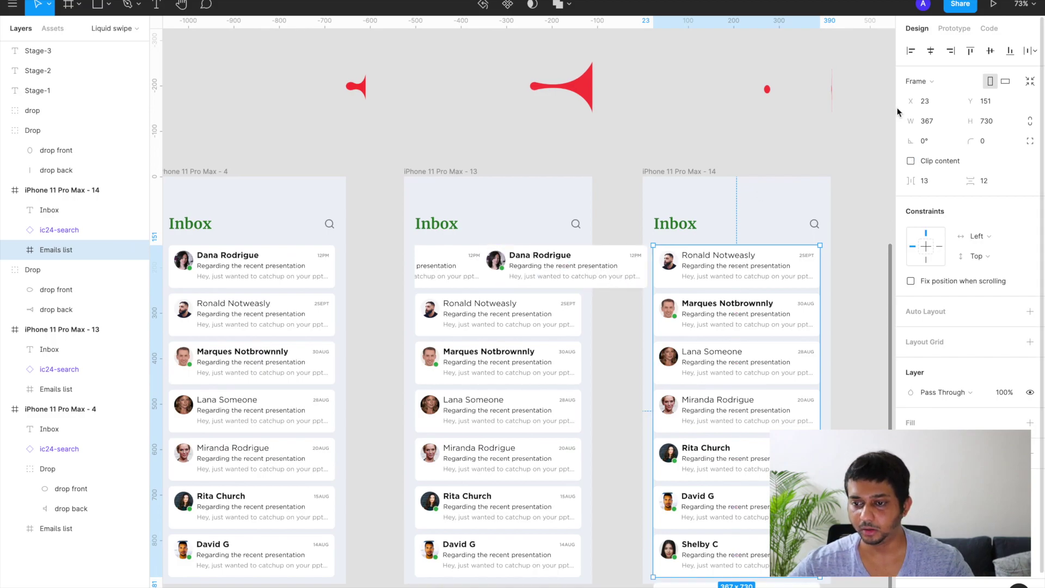
pyautogui.click(910, 162)
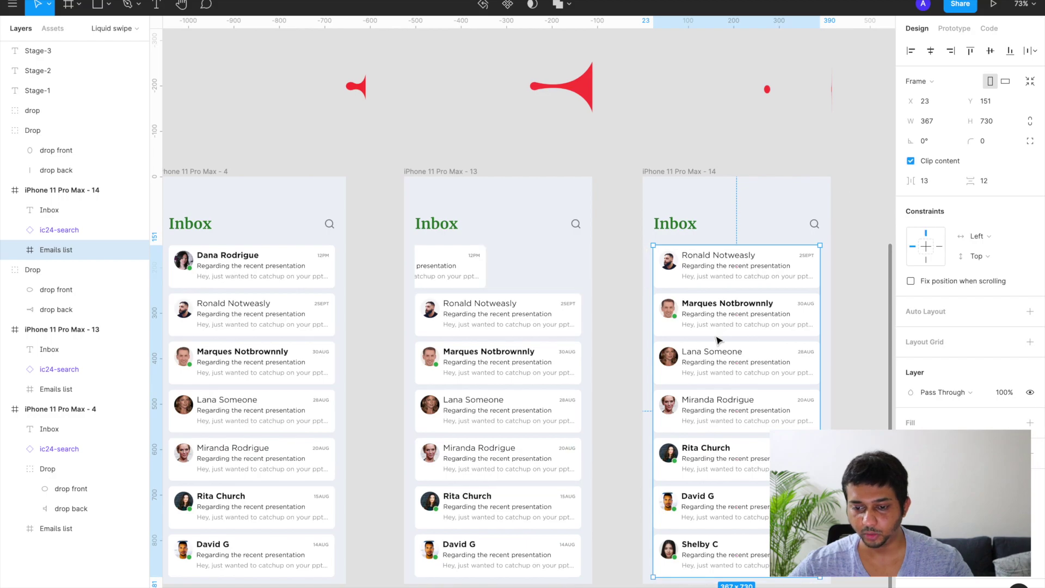
pyautogui.scroll(-1, 717, 289)
pyautogui.hscroll(1, 717, 288)
pyautogui.scroll(-1, 717, 288)
pyautogui.hscroll(1, 717, 289)
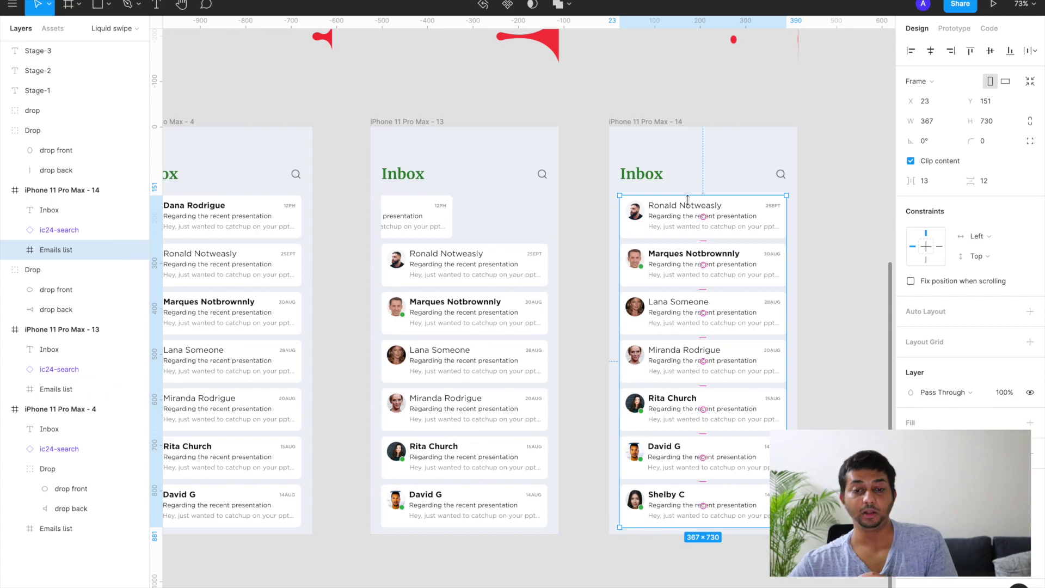
# Place the Stage-1 drop against the outer right edge of iPhone 11 Pro Max - 4, level with the first email, at Y 170
pyautogui.scroll(-3, 688, 200)
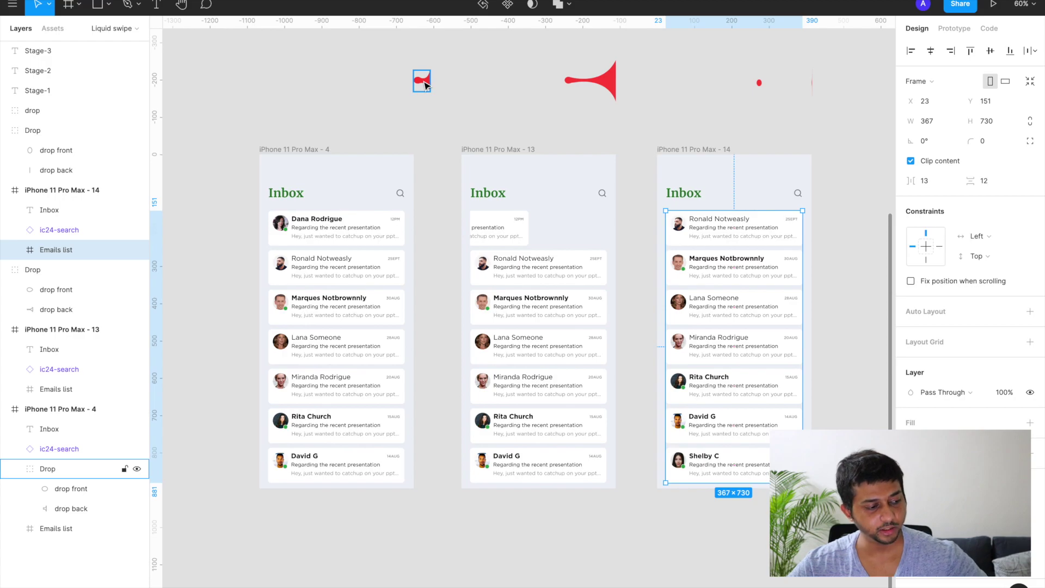
pyautogui.click(426, 84)
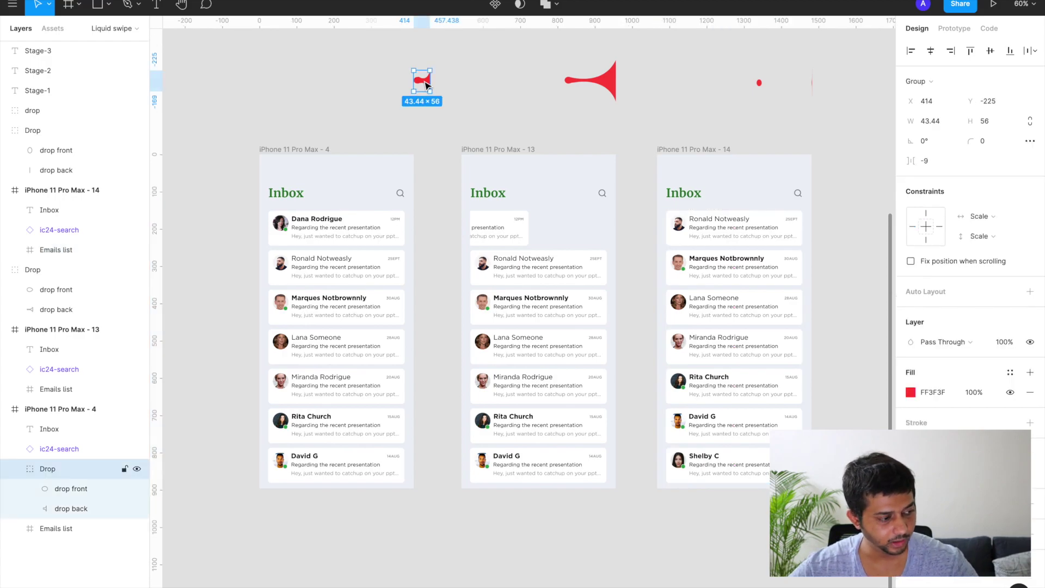
pyautogui.moveTo(427, 85); pyautogui.dragTo(429, 236)
pyautogui.press('Down')
pyautogui.press('Down')
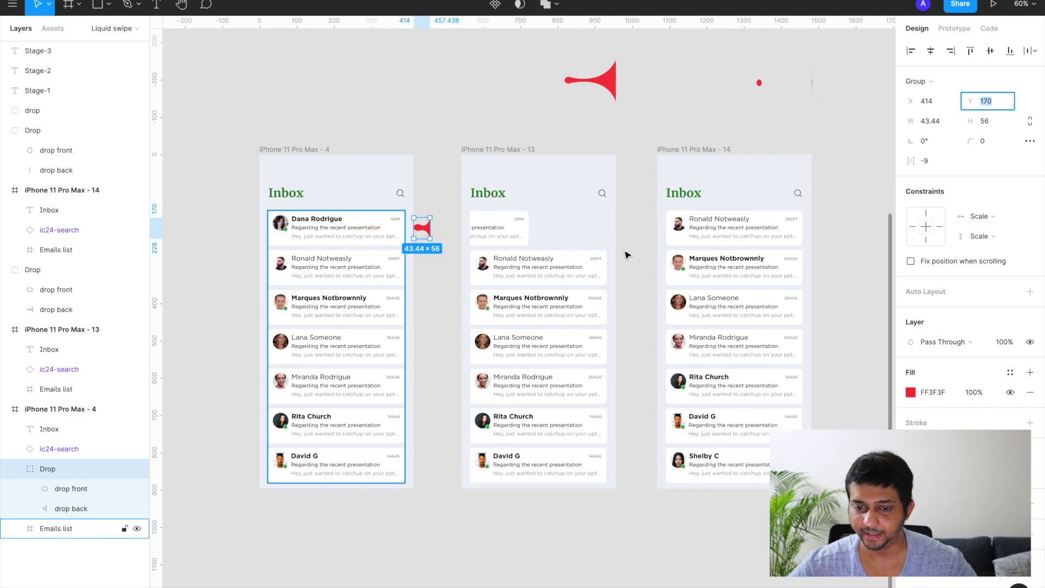
# Place the Stage-2 drop over the first email row of iPhone 11 Pro Max - 13 and take its layer out of the Emails list
pyautogui.click(607, 89)
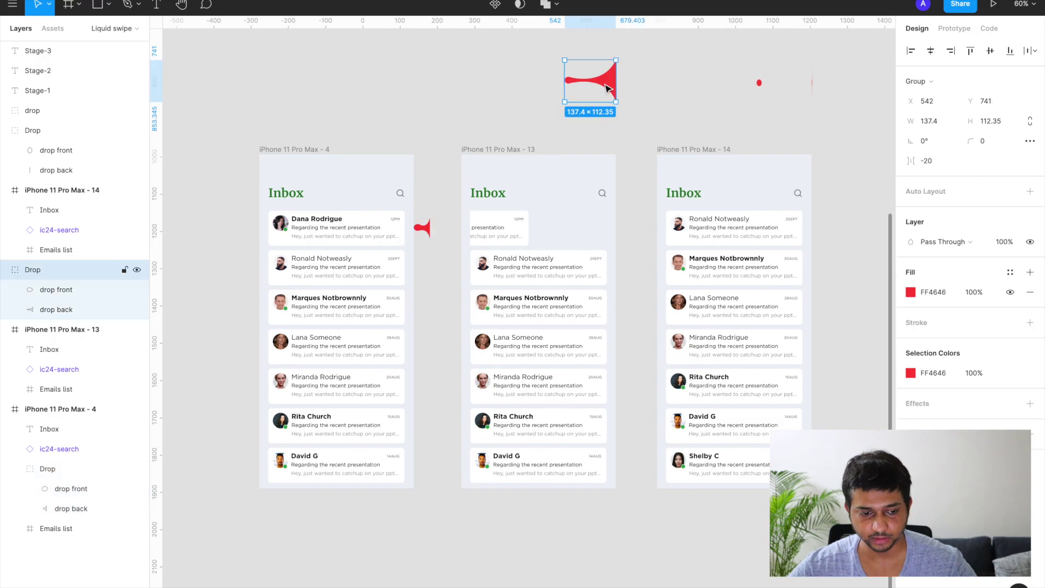
pyautogui.moveTo(608, 88); pyautogui.dragTo(607, 248)
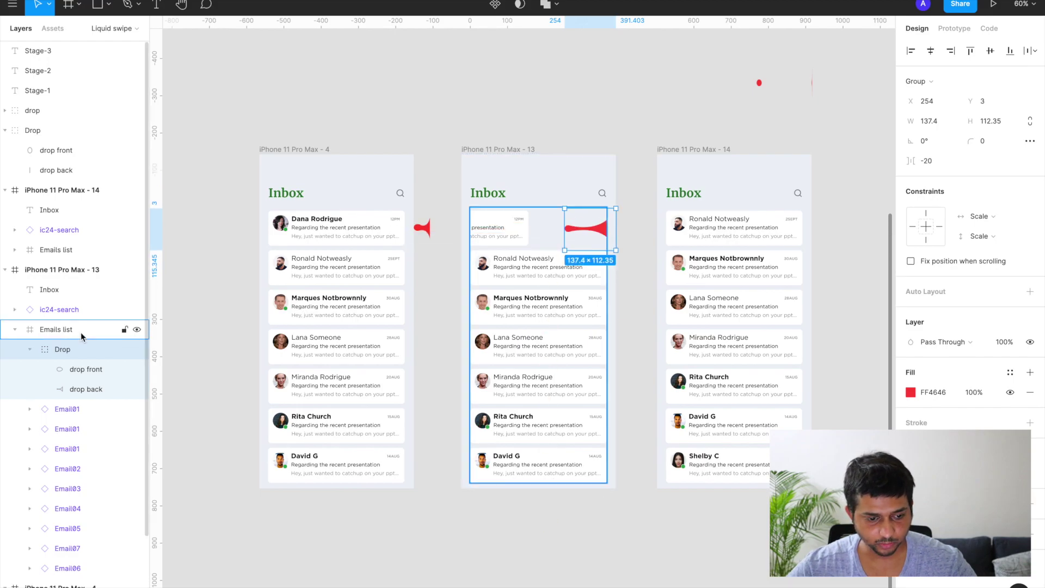
pyautogui.moveTo(66, 351); pyautogui.dragTo(60, 327)
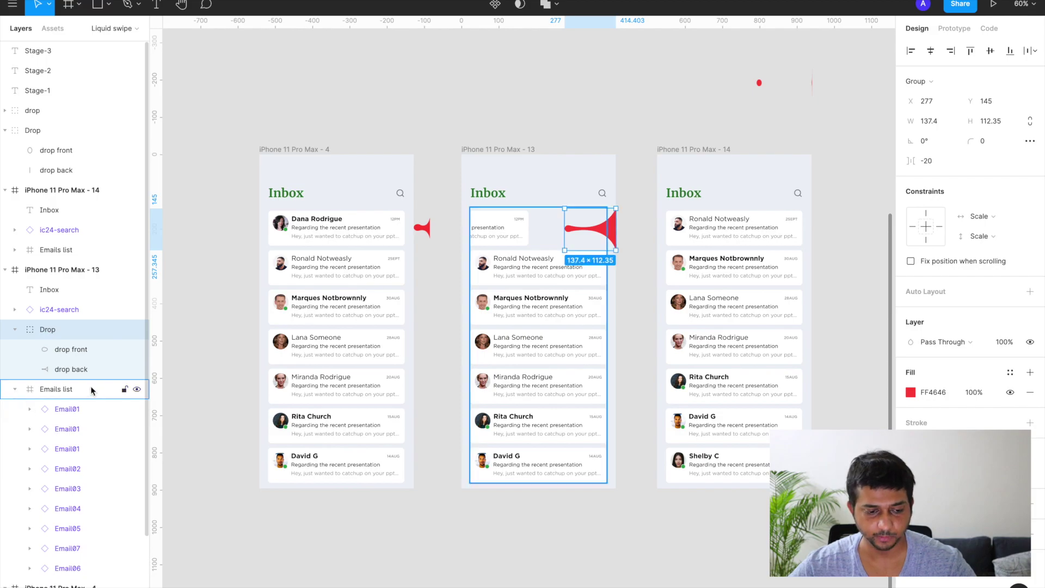
pyautogui.click(14, 390)
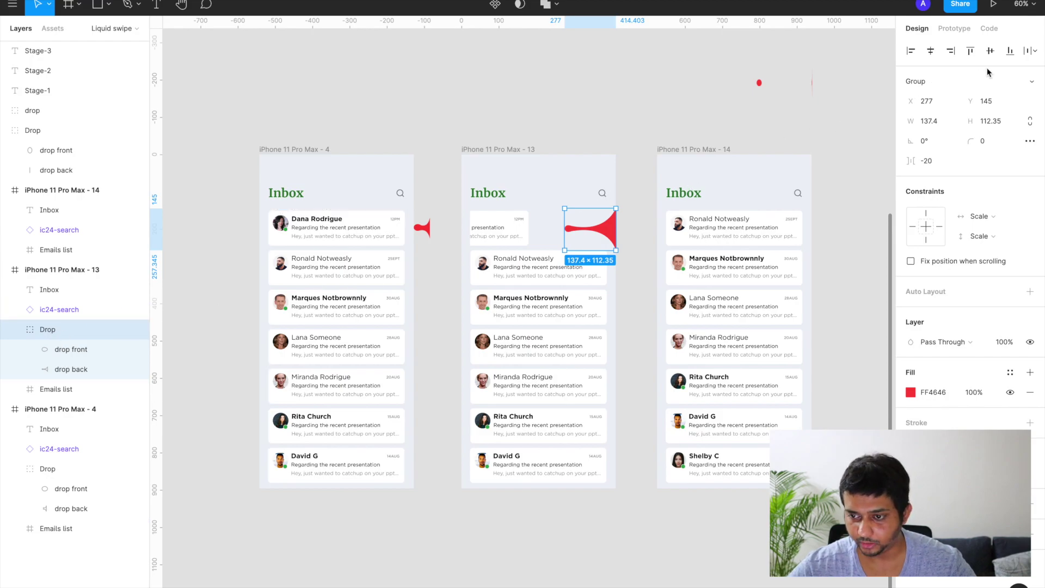
# Set the Y position of the drop in iPhone 11 Pro Max - 13 to 142
pyautogui.click(998, 102)
pyautogui.press('Down')
pyautogui.press('Down')
pyautogui.press('Down')
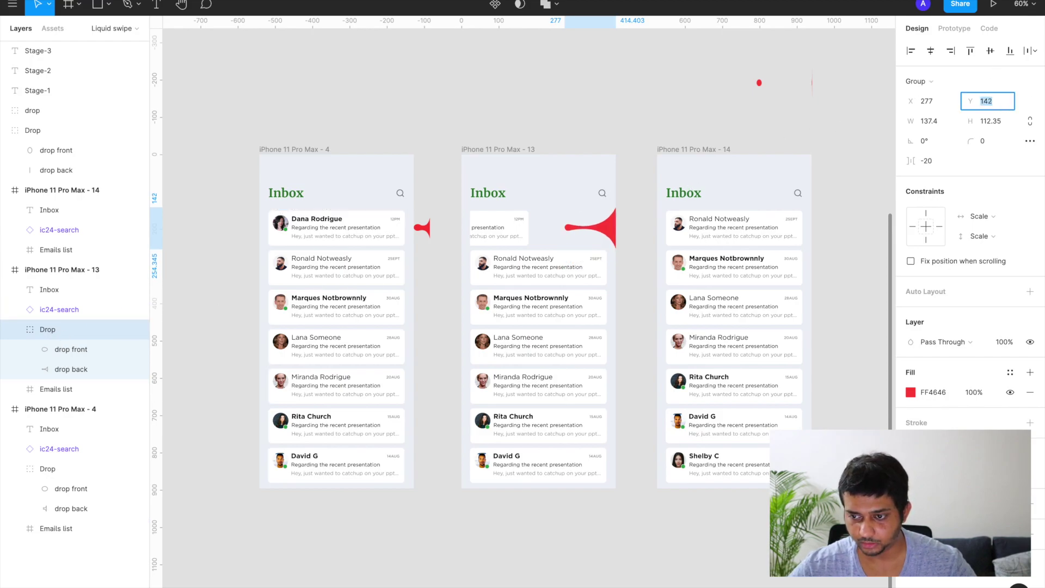
# Place the Stage-3 drop over the first email row of iPhone 11 Pro Max - 14 and put its layer above the Emails list
pyautogui.hscroll(1, 772, 98)
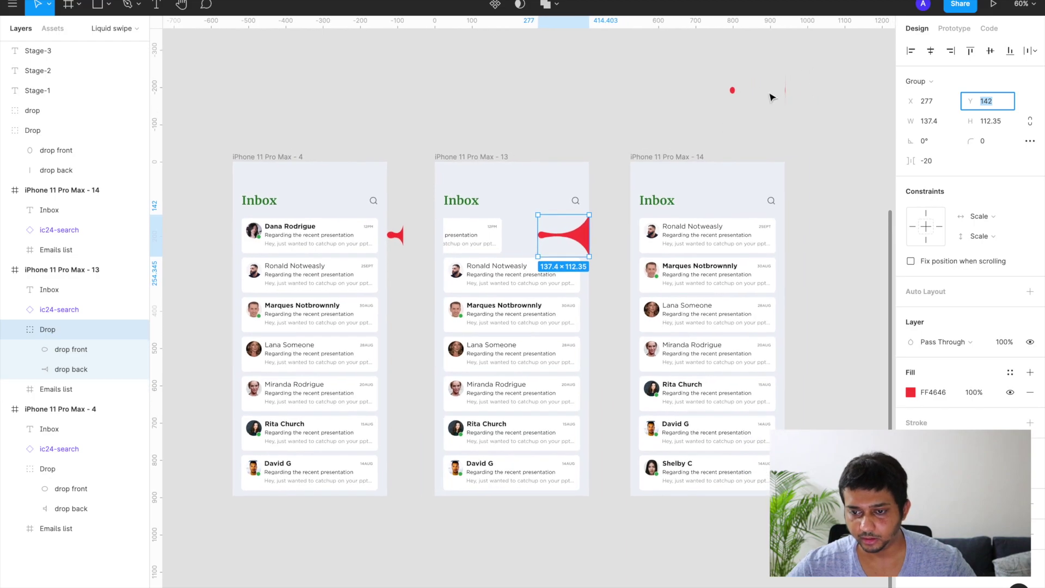
pyautogui.click(772, 93)
pyautogui.click(785, 92)
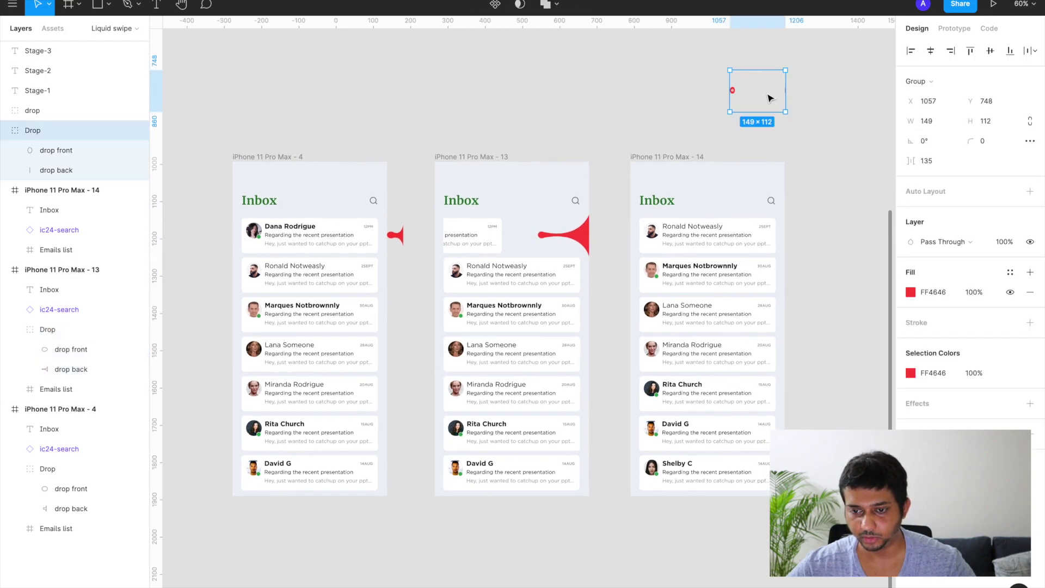
pyautogui.moveTo(769, 97); pyautogui.dragTo(771, 243)
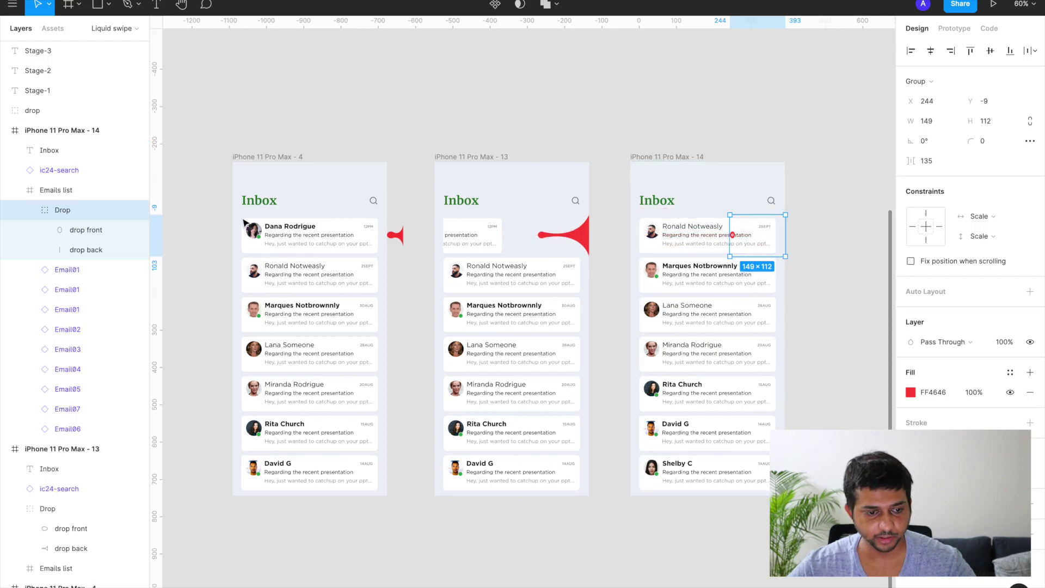
pyautogui.click(31, 211)
pyautogui.moveTo(53, 212); pyautogui.dragTo(48, 187)
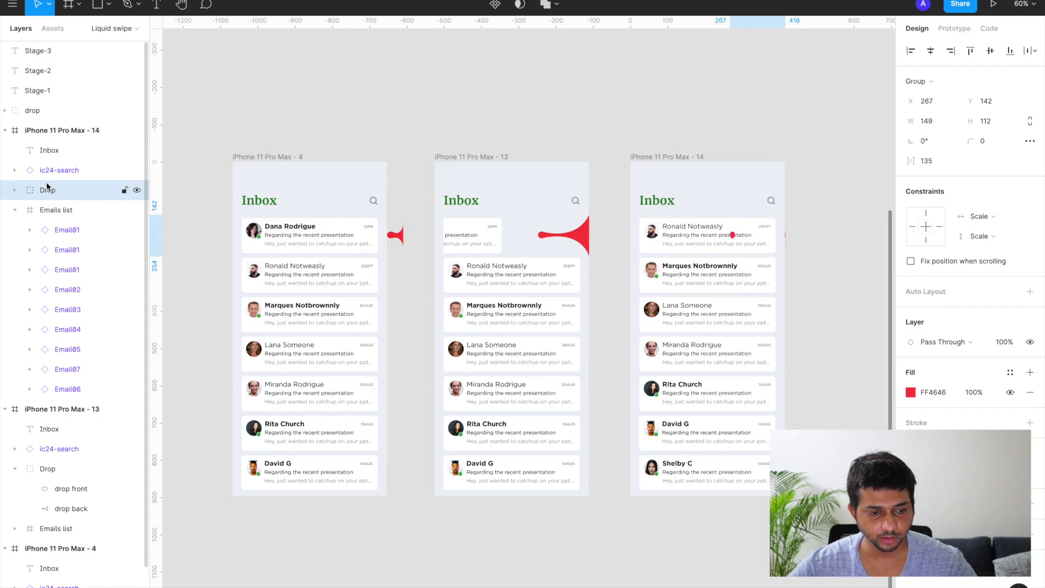
pyautogui.click(16, 210)
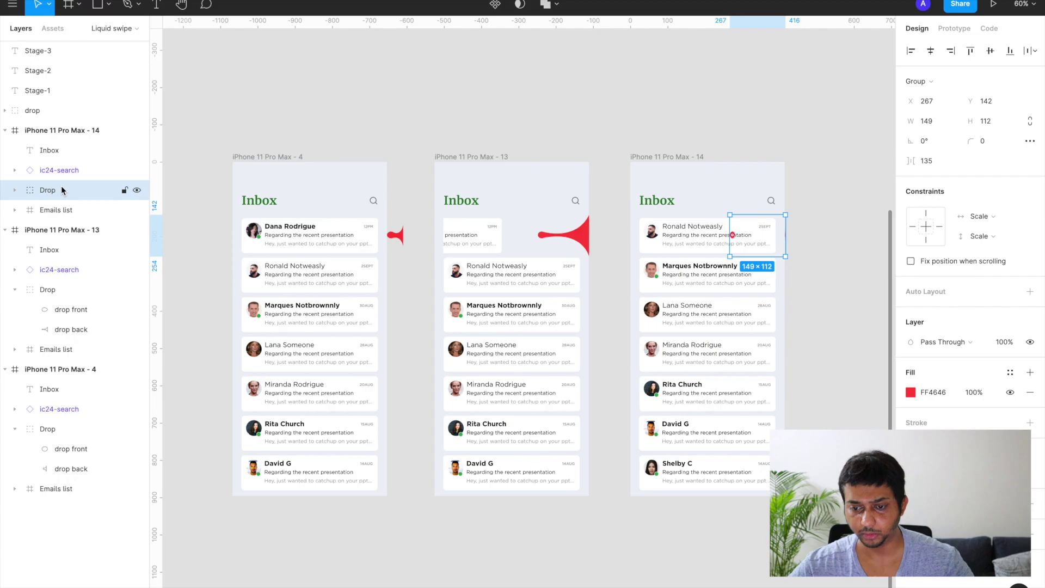
# Turn content clipping on and back off for the iPhone 11 Pro Max - 4 frame
pyautogui.hscroll(-3, 261, 209)
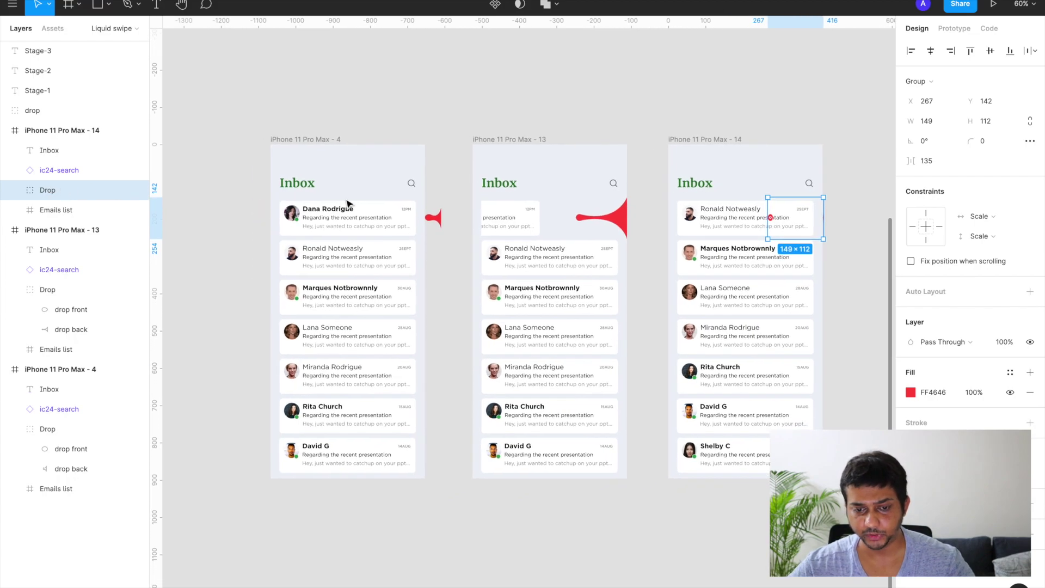
pyautogui.click(330, 139)
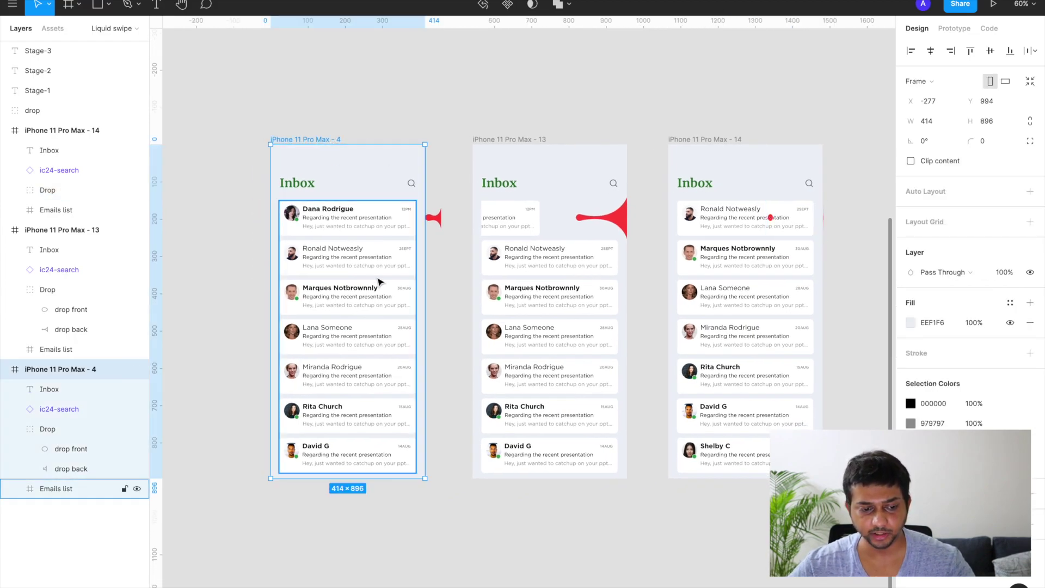
pyautogui.click(911, 161)
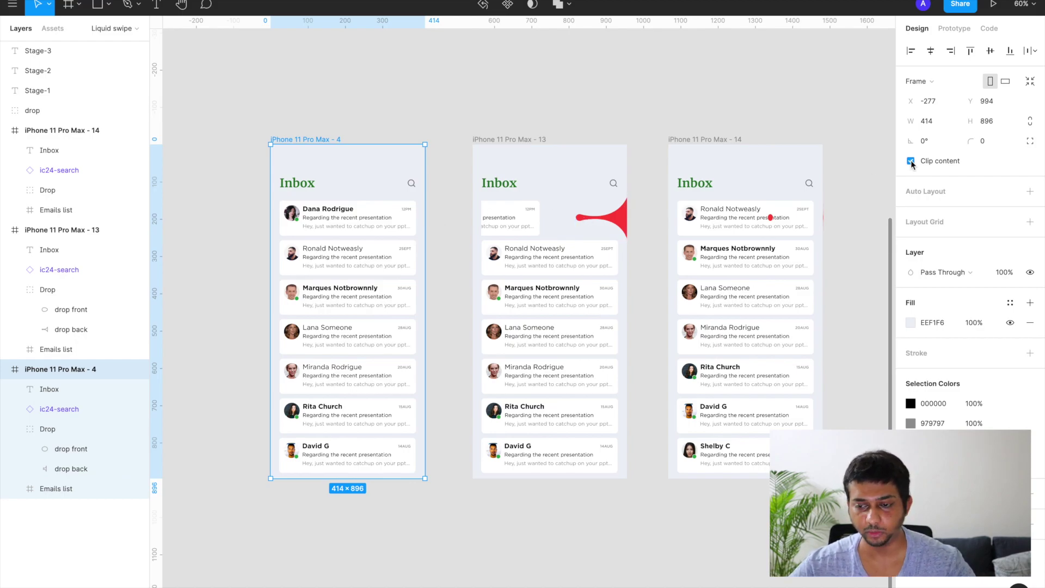
pyautogui.click(910, 161)
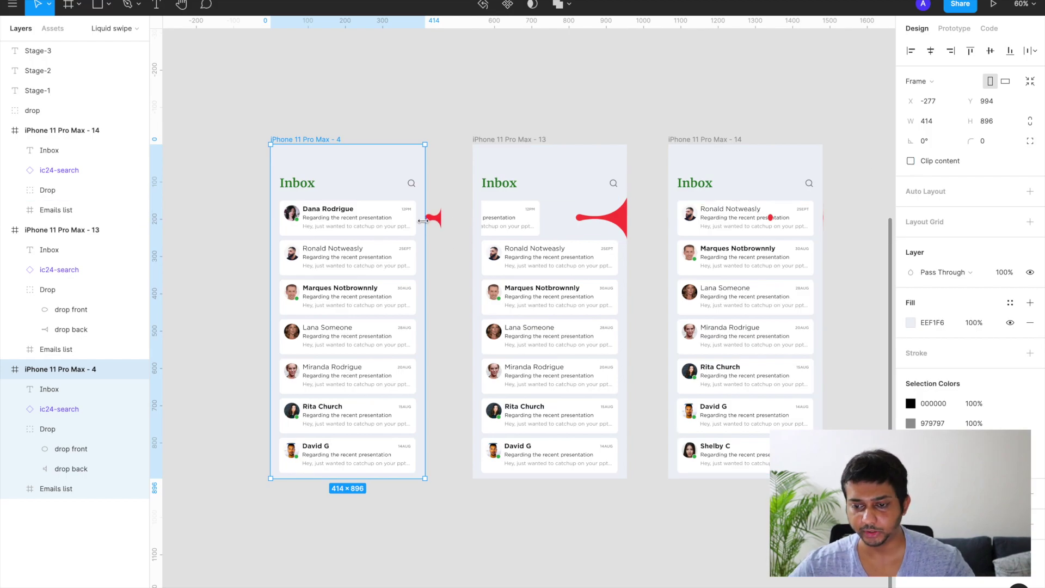
pyautogui.hscroll(-2, 482, 146)
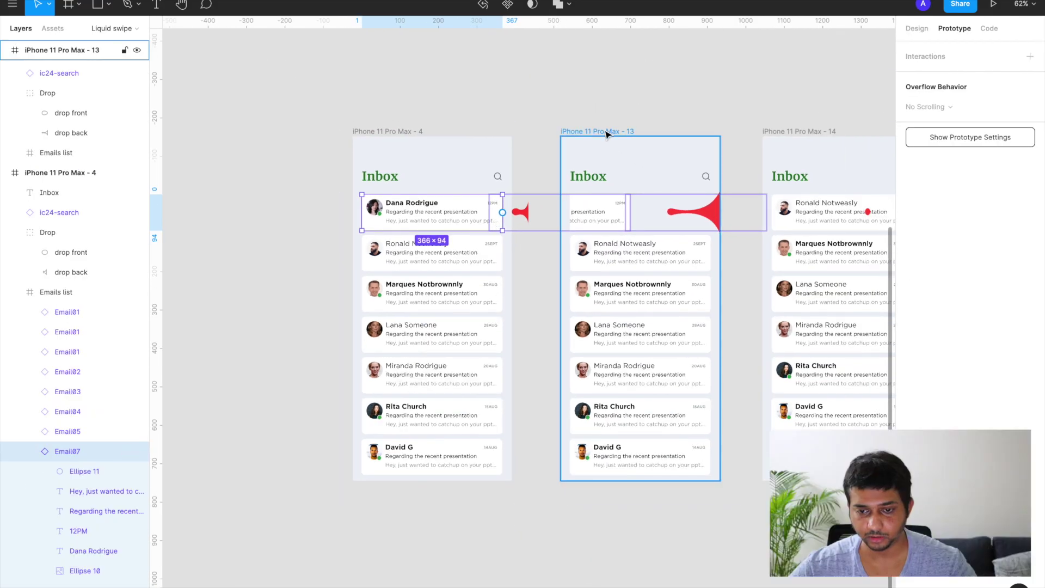
# Spread the three Inbox frames apart horizontally by moving iPhone 11 Pro Max - 13 and iPhone 11 Pro Max - 14 away from iPhone 11 Pro Max - 4
pyautogui.click(607, 133)
pyautogui.keyDown('shift'); pyautogui.click(794, 133); pyautogui.keyUp('shift')
pyautogui.hscroll(3, 704, 134)
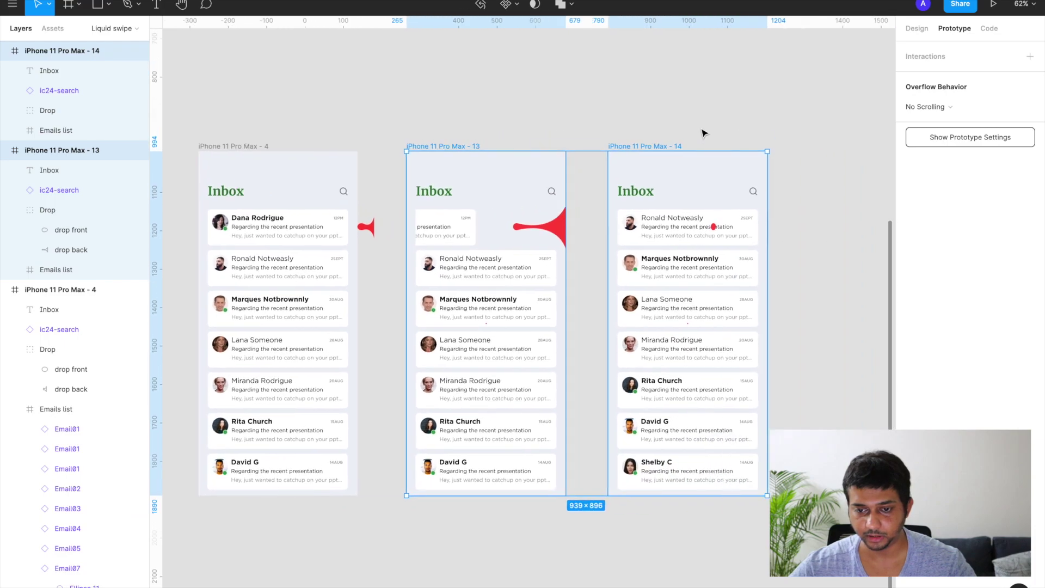
pyautogui.moveTo(678, 146); pyautogui.dragTo(767, 148)
pyautogui.click(755, 82)
pyautogui.keyDown('ctrl'); pyautogui.scroll(-5, 712, 160); pyautogui.keyUp('ctrl')
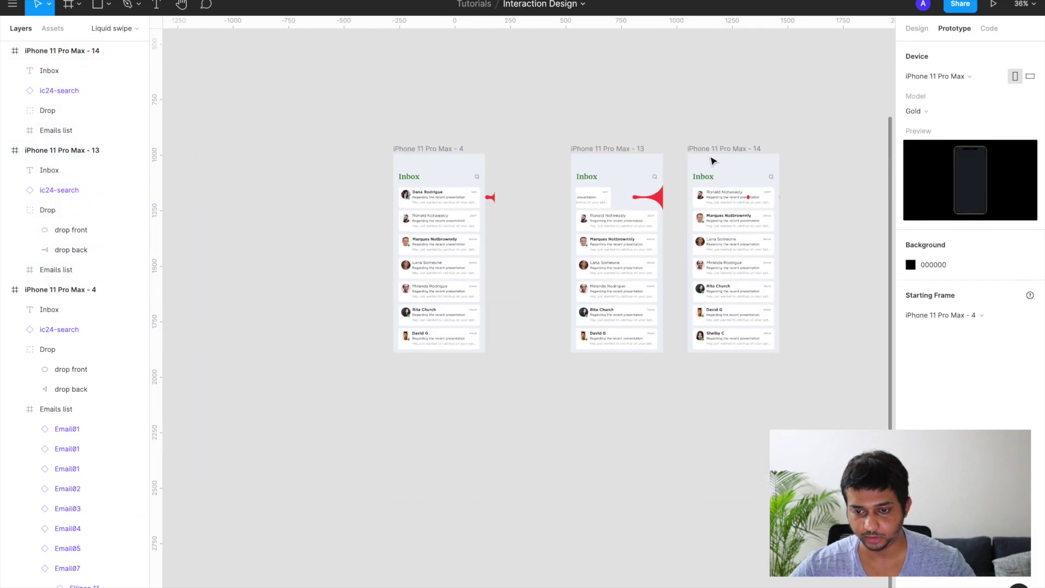
pyautogui.hscroll(2, 713, 161)
pyautogui.moveTo(695, 163); pyautogui.dragTo(765, 164)
# Link the first email of iPhone 11 Pro Max - 4 to the iPhone 11 Pro Max - 13 frame with an On Drag interaction
pyautogui.keyDown('ctrl'); pyautogui.scroll(5, 426, 210); pyautogui.keyUp('ctrl')
pyautogui.click(428, 211)
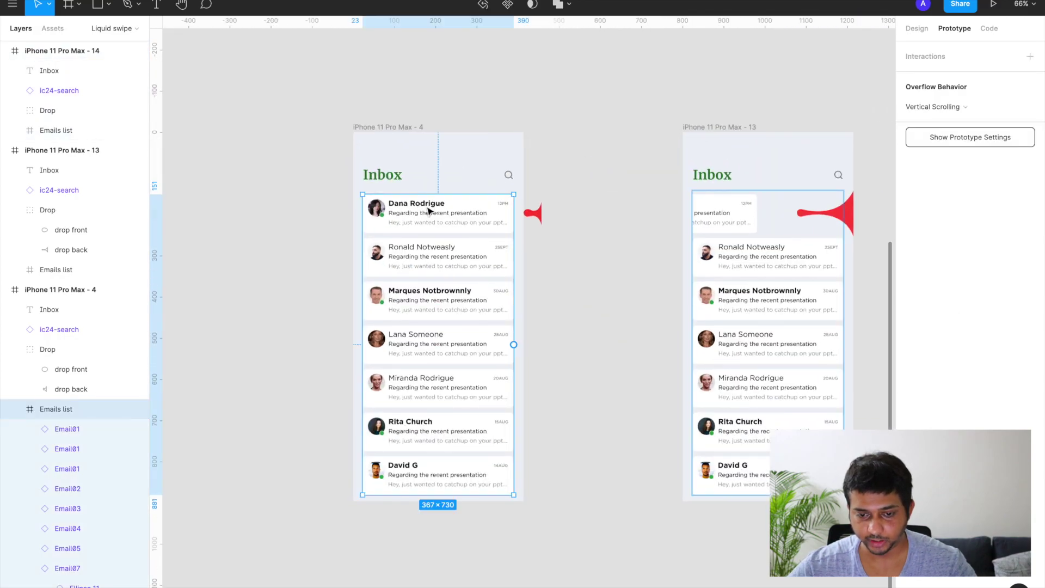
pyautogui.click(429, 211)
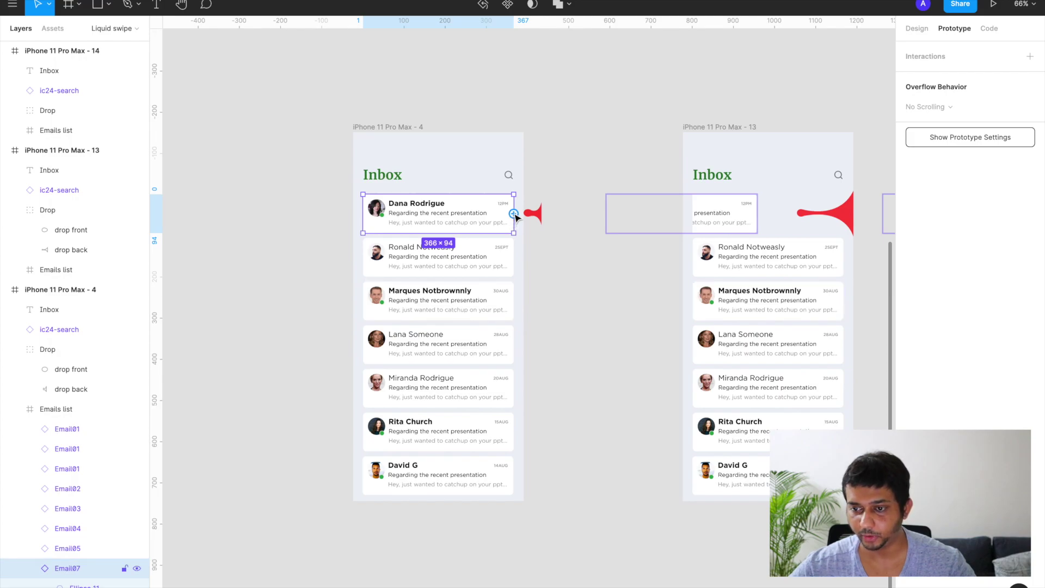
pyautogui.moveTo(513, 214); pyautogui.dragTo(722, 293)
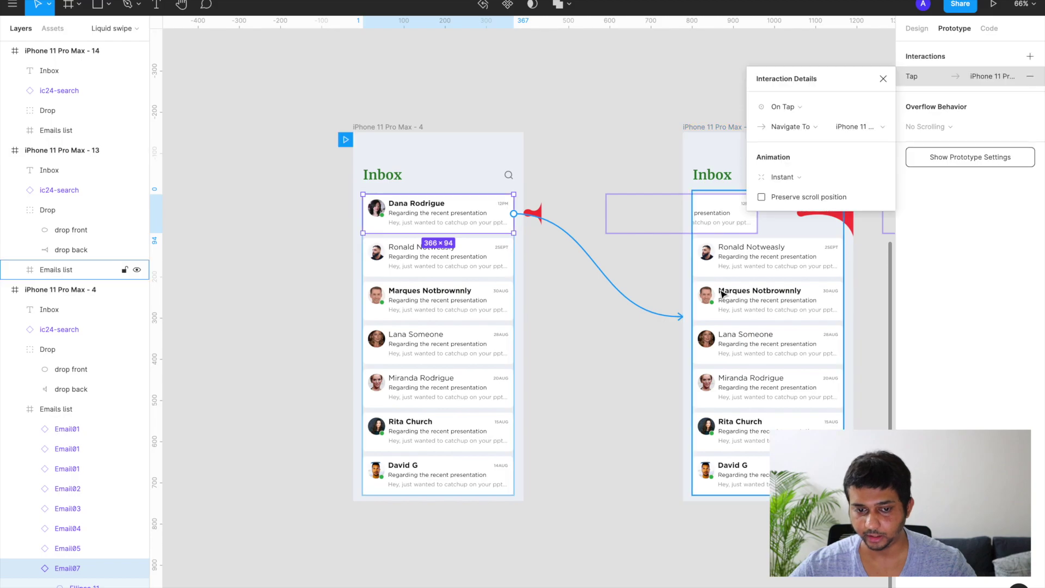
pyautogui.click(799, 107)
pyautogui.click(794, 122)
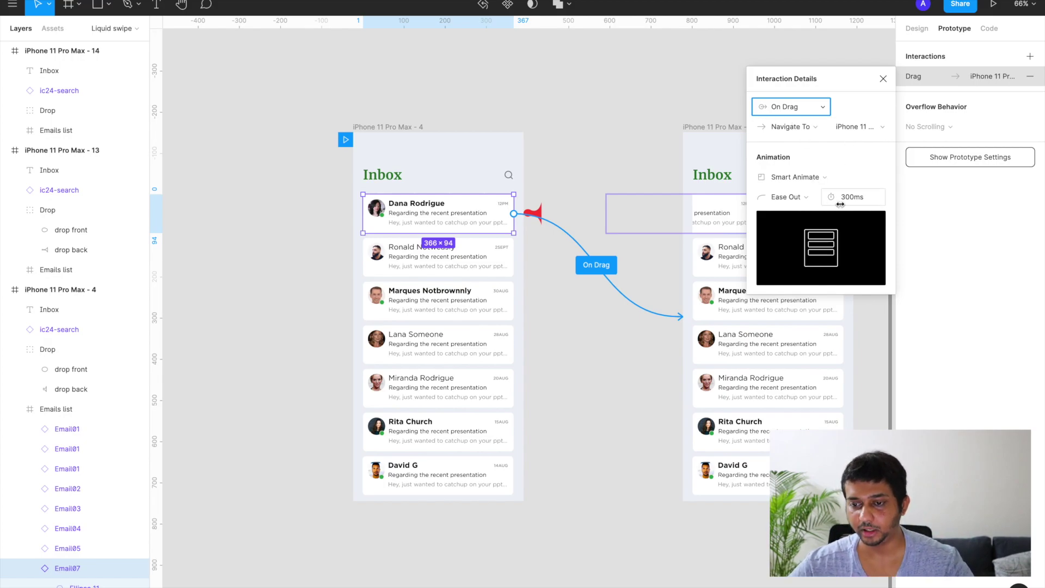
pyautogui.click(651, 365)
# Link the whole iPhone 11 Pro Max - 13 frame to iPhone 11 Pro Max - 14 with an After Delay interaction
pyautogui.hscroll(2, 648, 366)
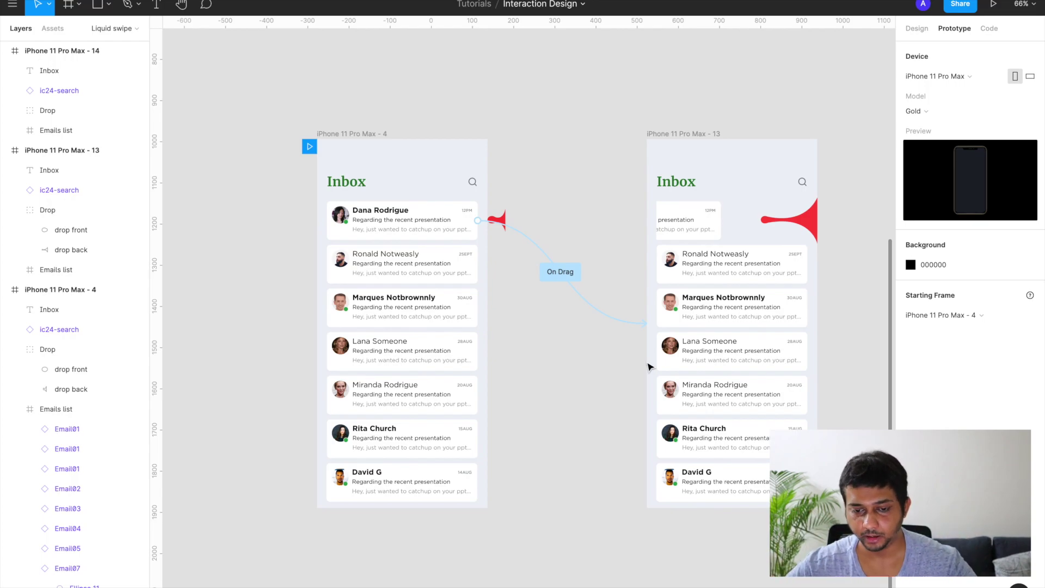
pyautogui.scroll(-3, 648, 366)
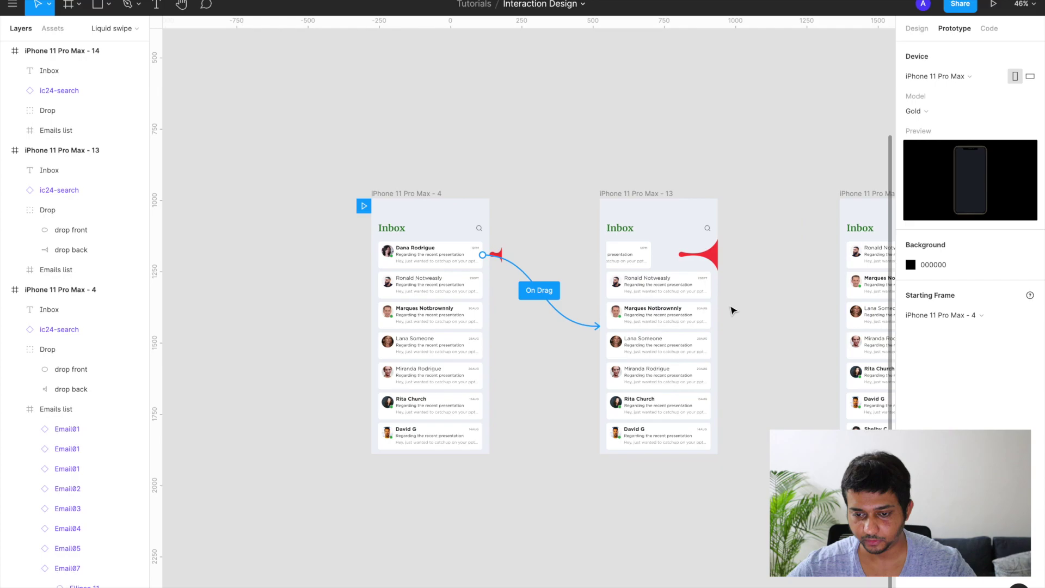
pyautogui.scroll(4, 672, 263)
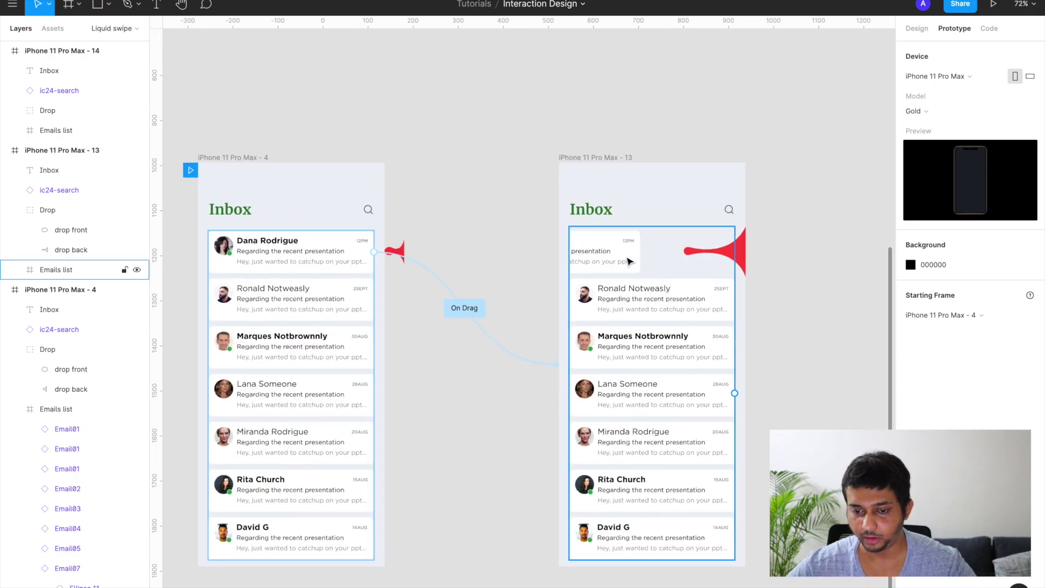
pyautogui.click(629, 261)
pyautogui.hscroll(2, 627, 262)
pyautogui.click(579, 159)
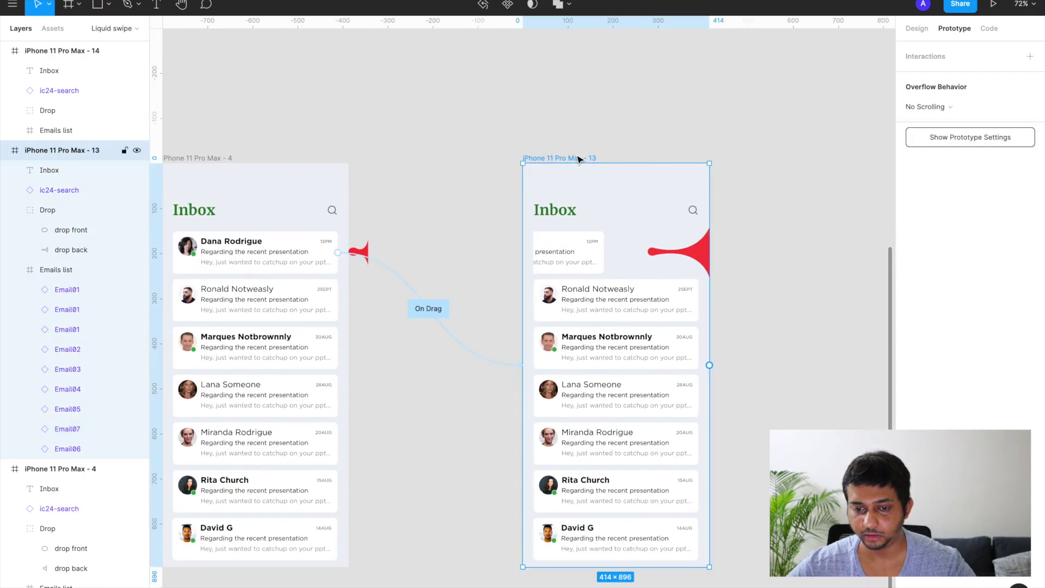
pyautogui.hscroll(3, 579, 158)
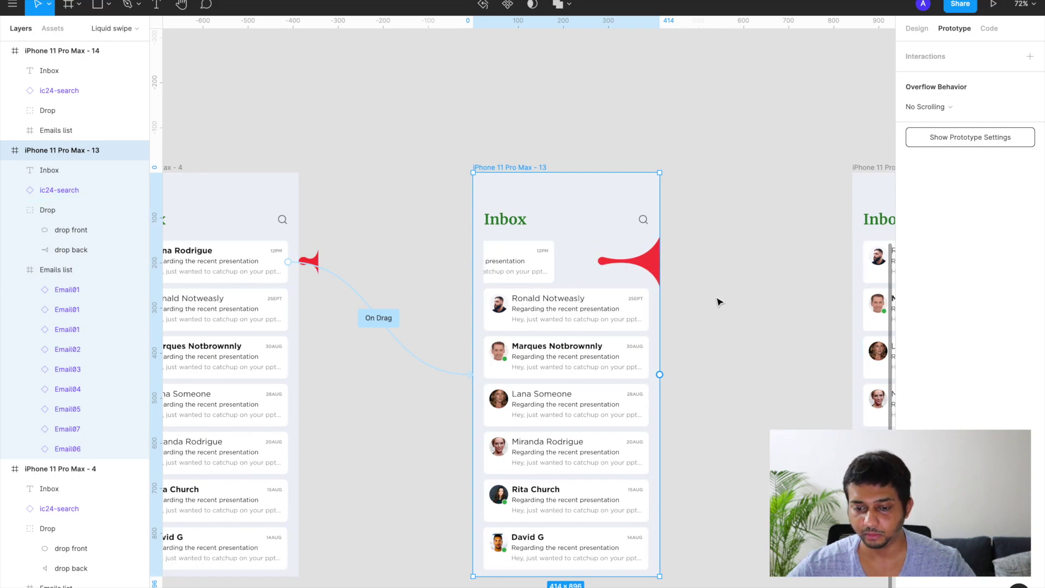
pyautogui.hscroll(3, 653, 374)
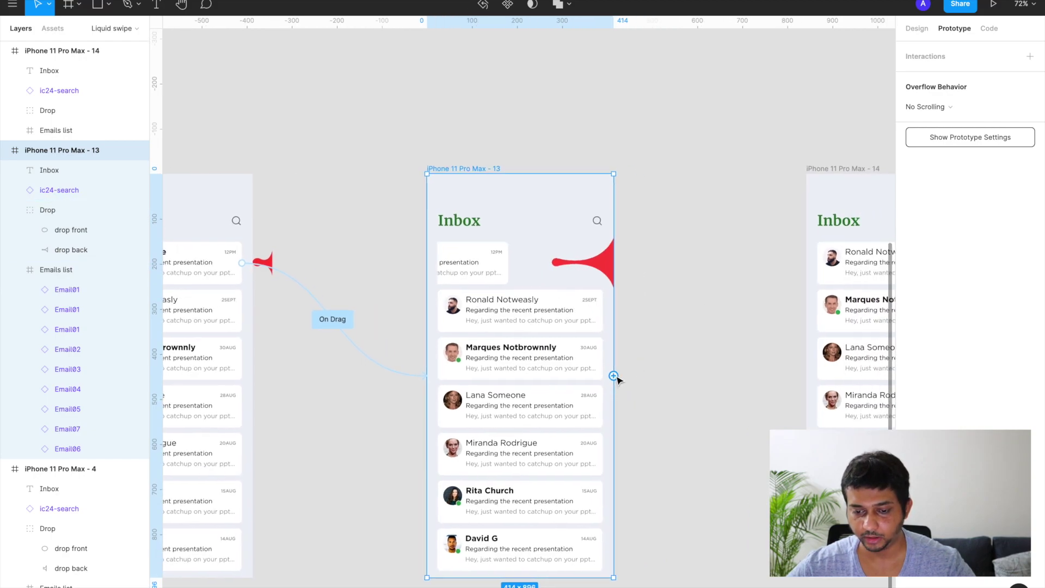
pyautogui.moveTo(613, 375); pyautogui.dragTo(841, 310)
pyautogui.hscroll(3, 841, 310)
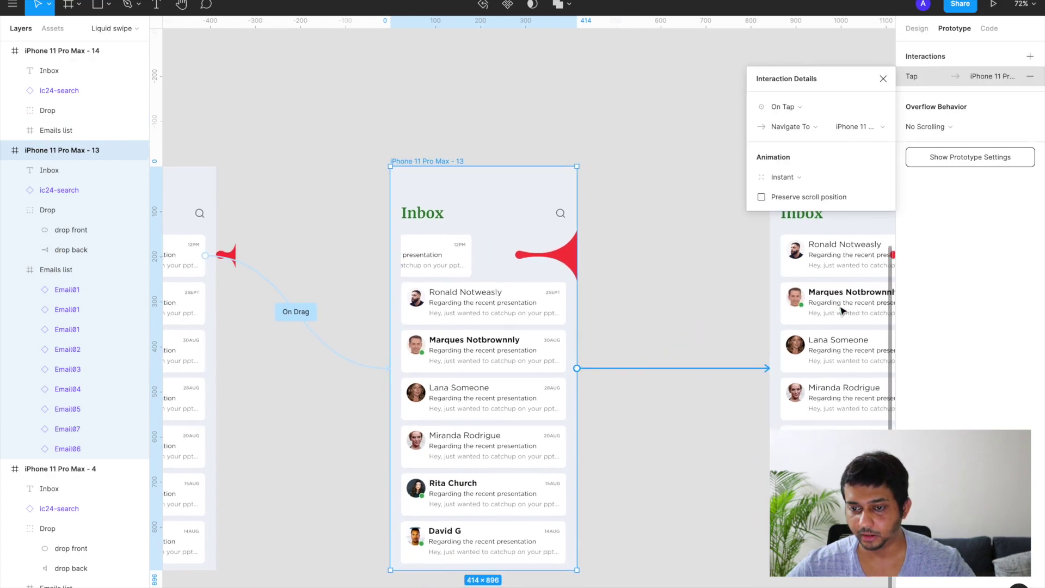
pyautogui.click(794, 106)
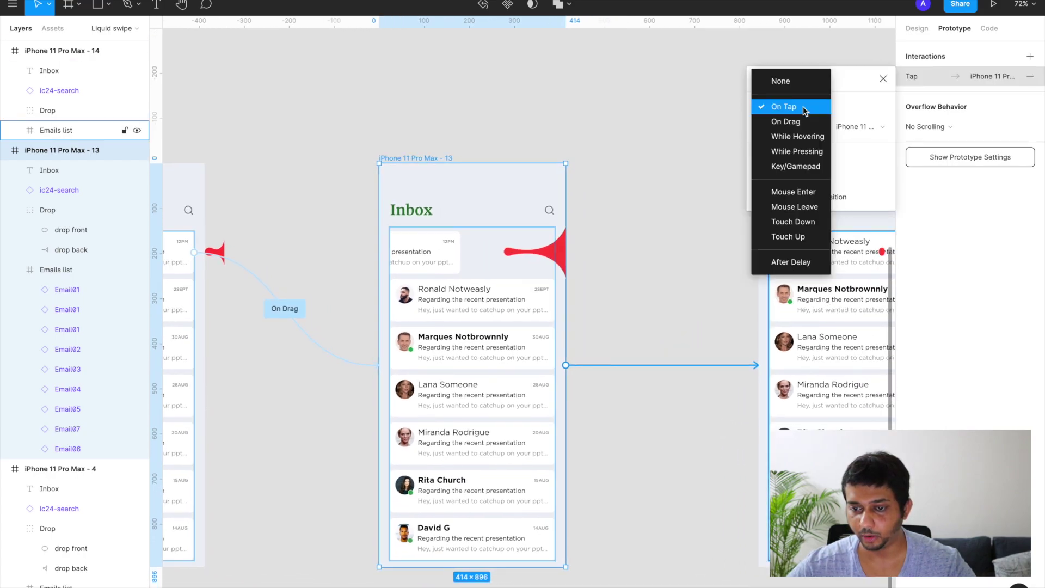
pyautogui.click(796, 262)
# Set the After Delay interaction's delay to 10 ms and its animation to Smart Animate
pyautogui.click(843, 109)
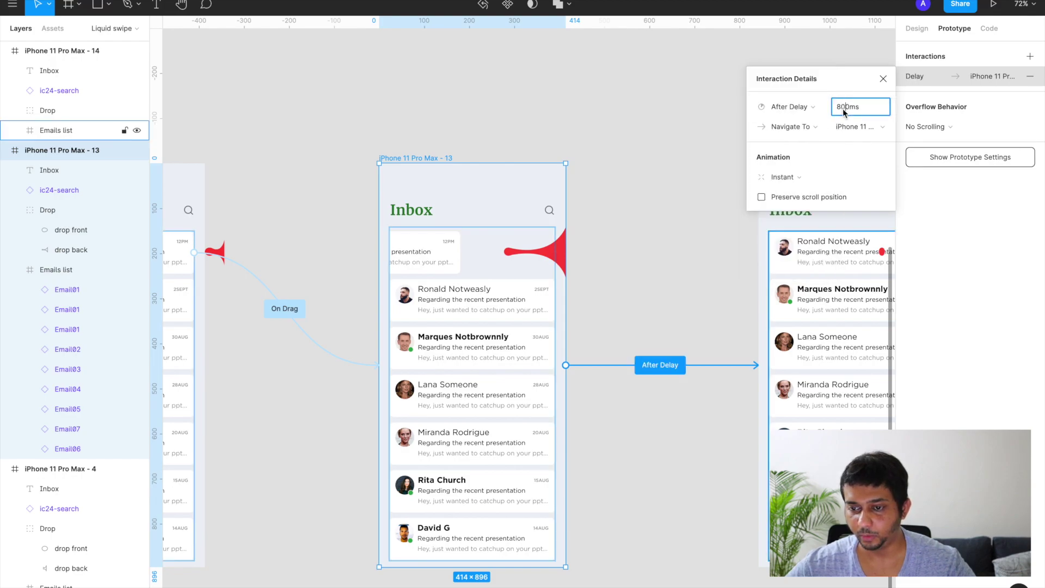
pyautogui.press('Right')
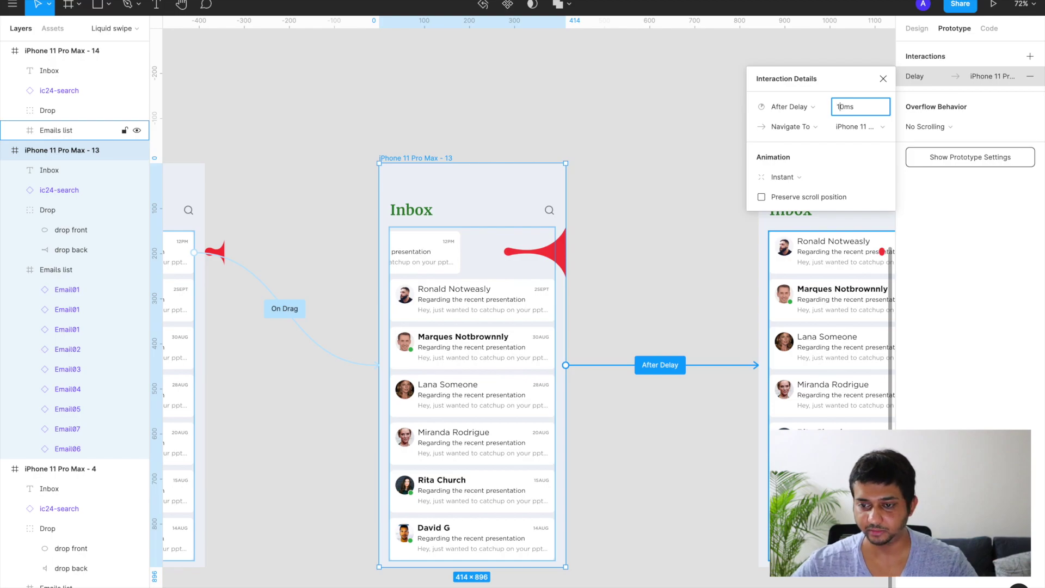
pyautogui.click(797, 179)
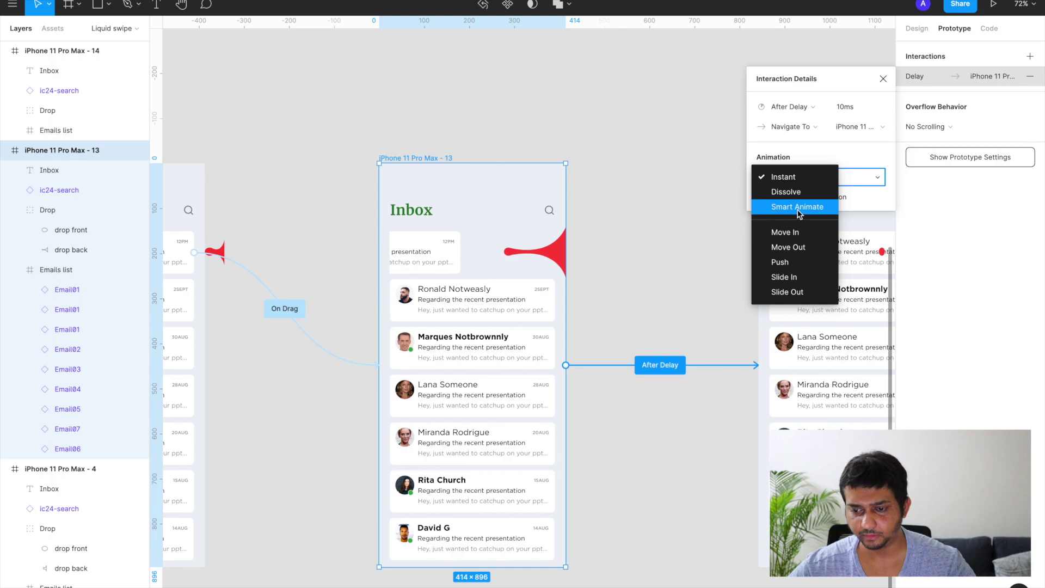
pyautogui.click(798, 208)
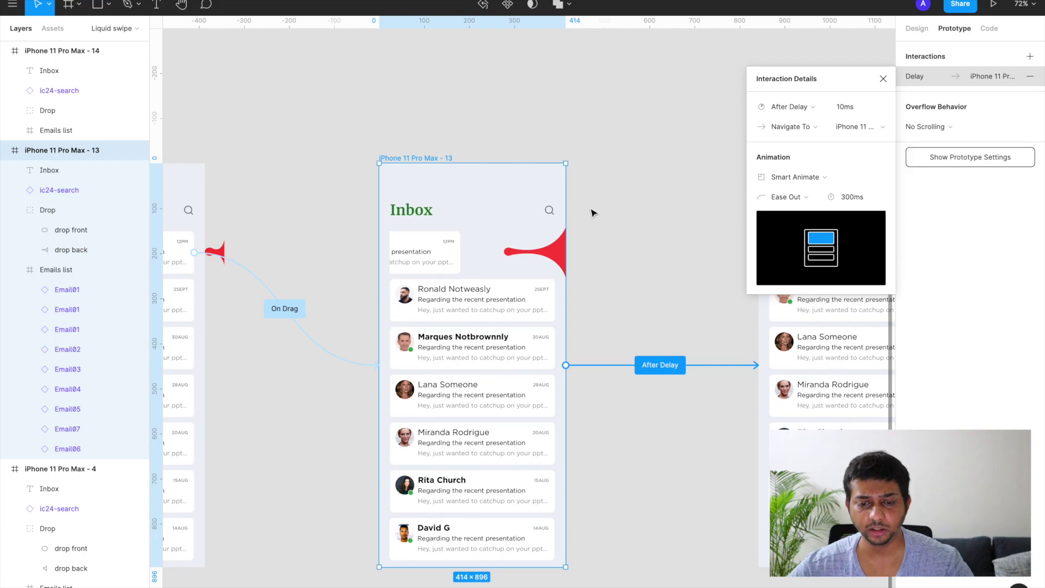
# Review the Stage-2 drop and the animation settings of the On Drag interaction leading to iPhone 11 Pro Max - 13
pyautogui.click(546, 252)
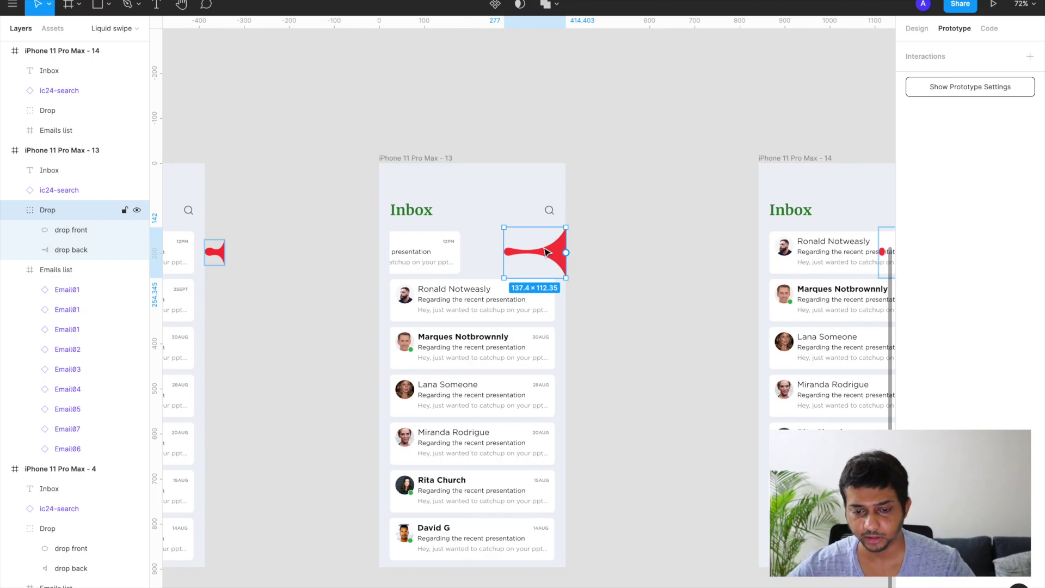
pyautogui.click(436, 159)
pyautogui.scroll(-3, 434, 159)
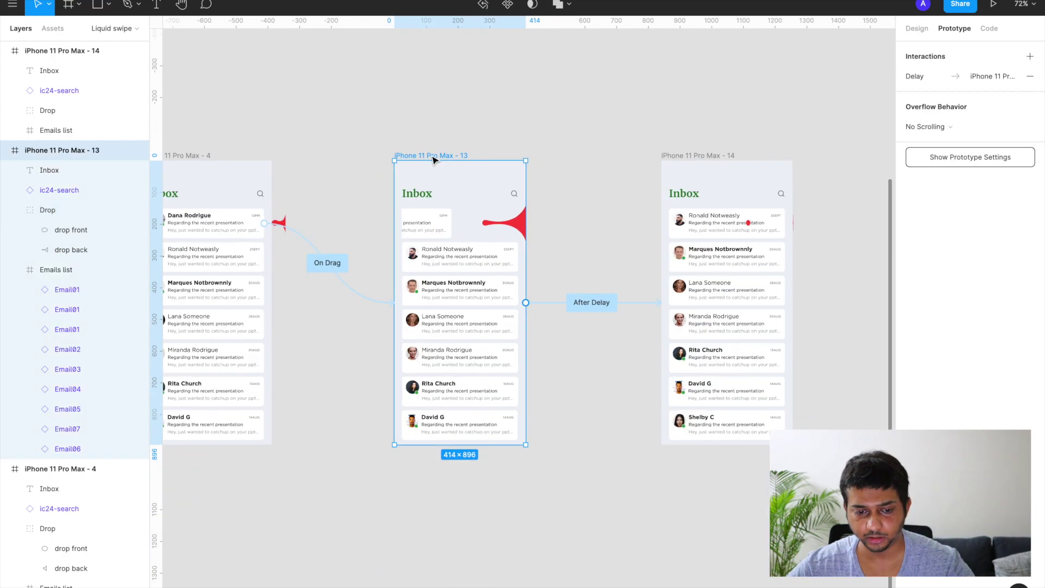
pyautogui.click(333, 261)
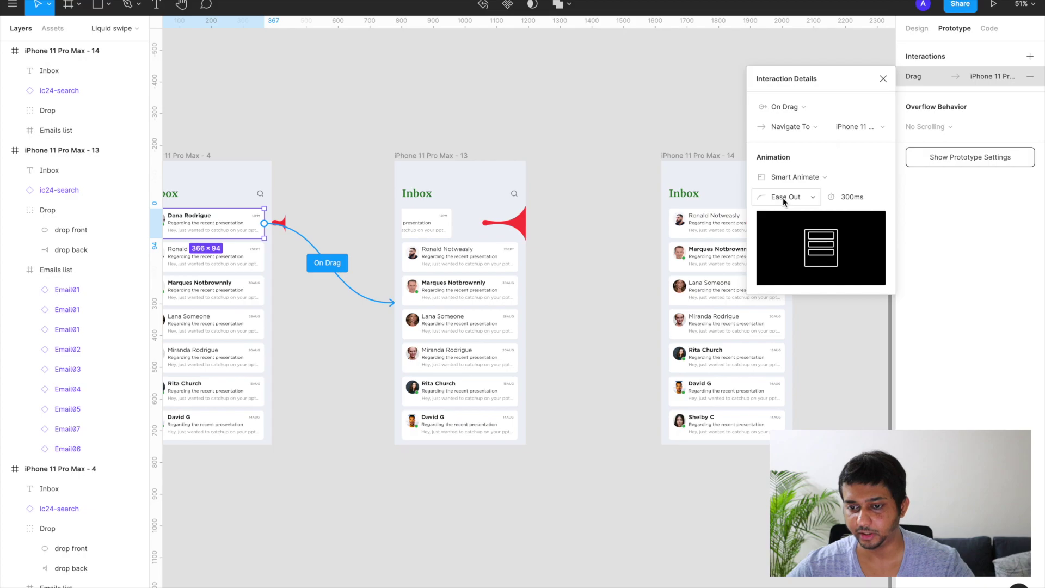
pyautogui.click(548, 131)
# Rename the iPhone 11 Pro Max - 4 frame as unstrechted
pyautogui.hscroll(-3, 548, 131)
pyautogui.click(264, 177)
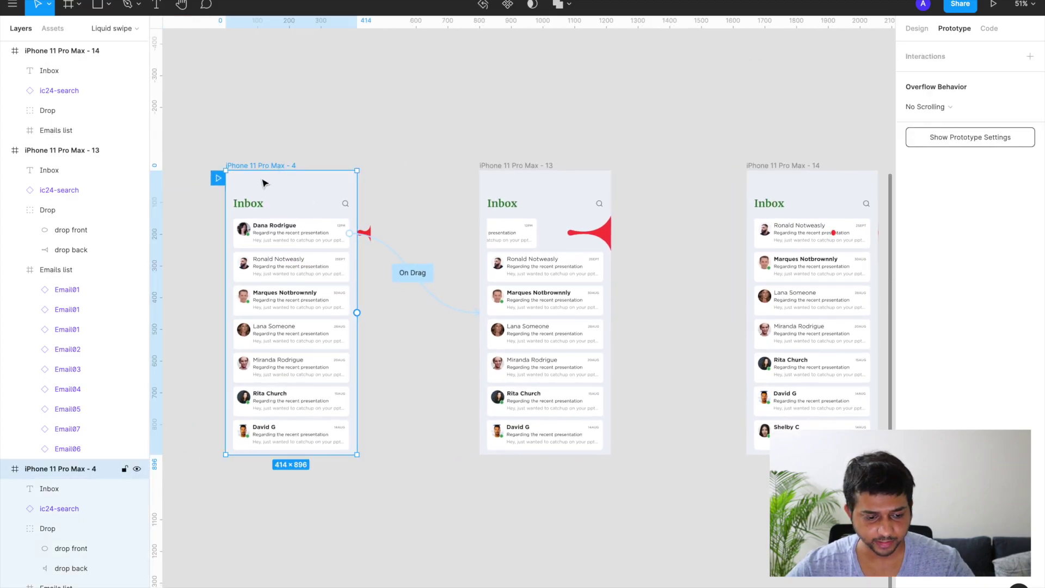
pyautogui.doubleClick(78, 471)
pyautogui.write('unstrechted')
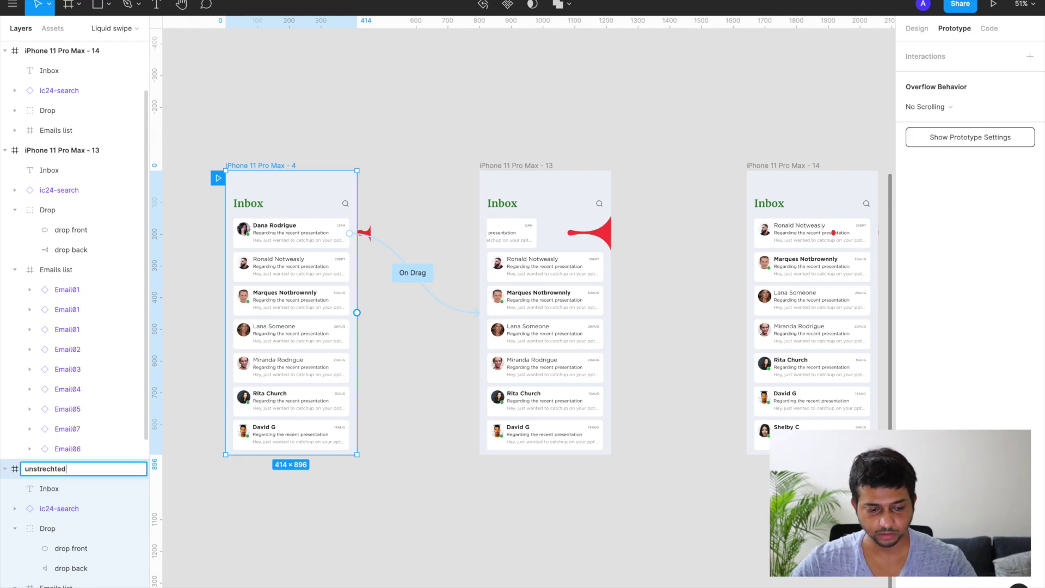
pyautogui.press('Return')
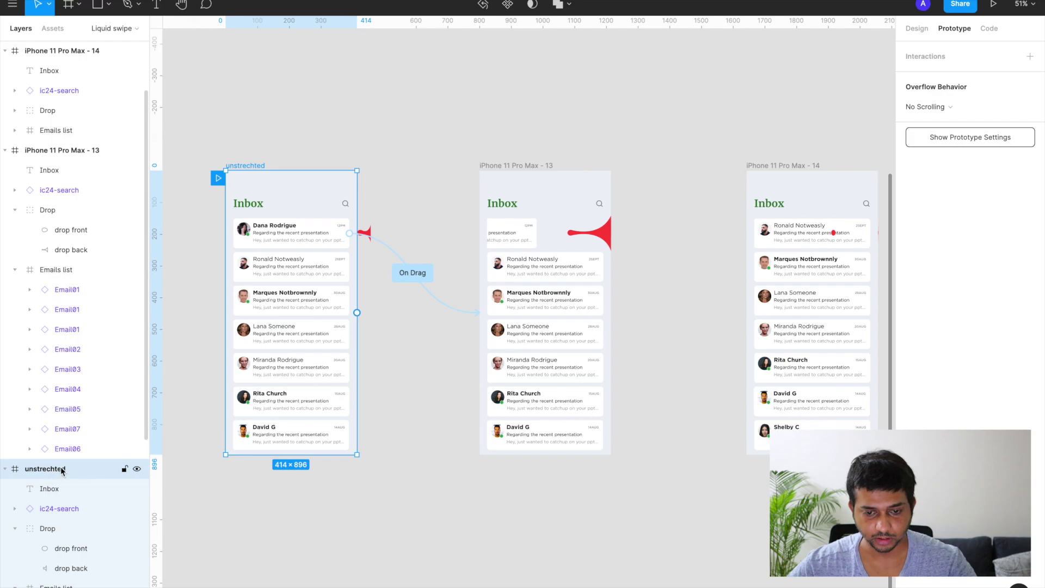
# Rename the iPhone 11 Pro Max - 13 frame as strechted
pyautogui.click(76, 151)
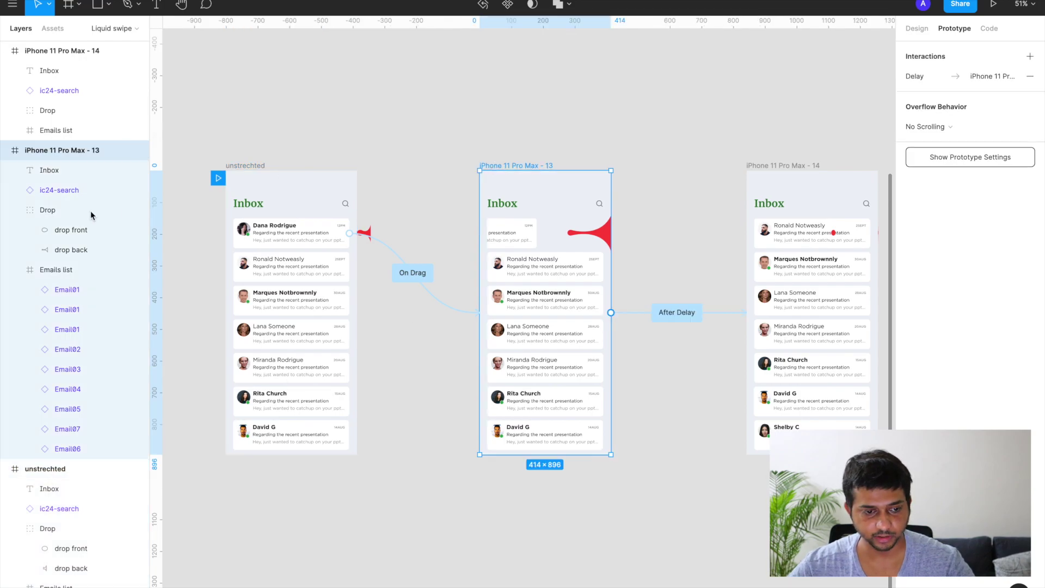
pyautogui.doubleClick(76, 150)
pyautogui.write('strechted')
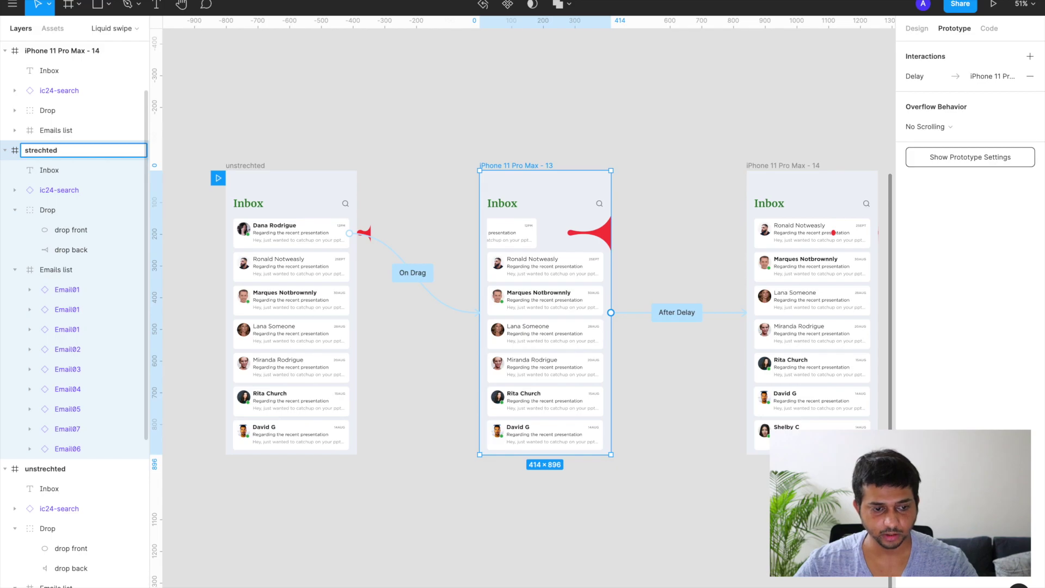
pyautogui.press('Return')
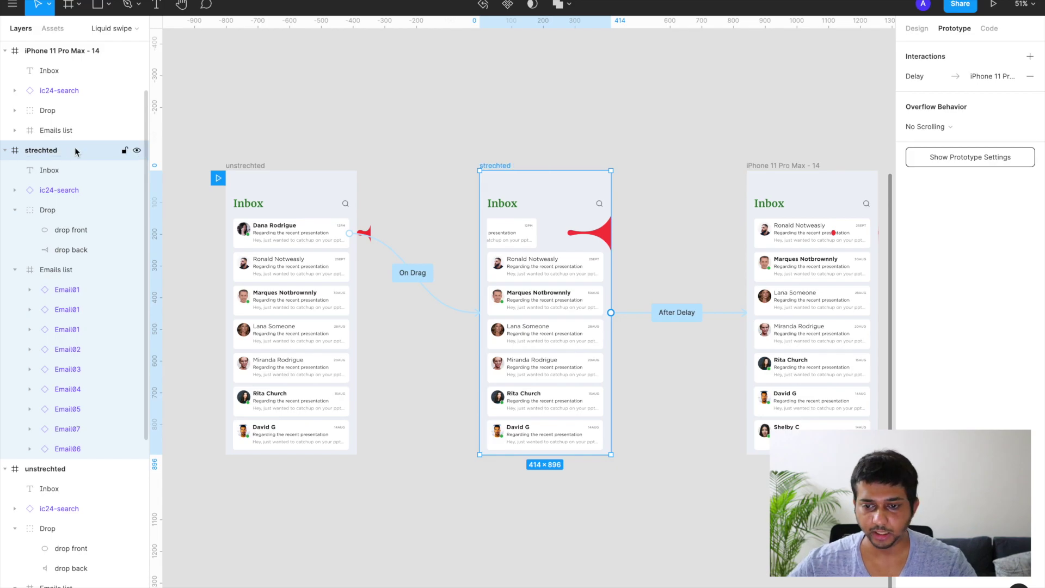
# Rename the iPhone 11 Pro Max - 14 frame as breakout
pyautogui.click(754, 165)
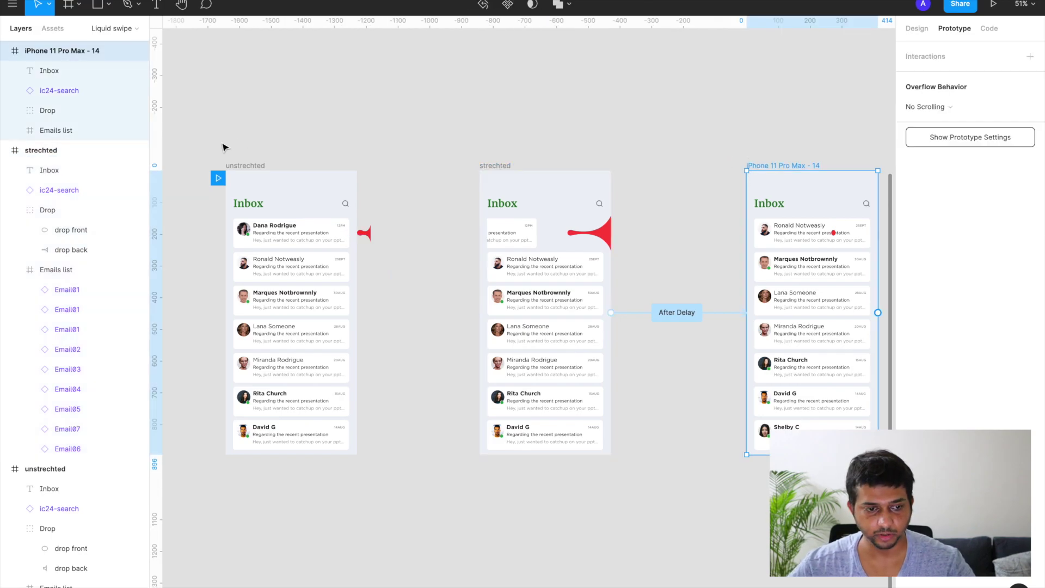
pyautogui.doubleClick(47, 51)
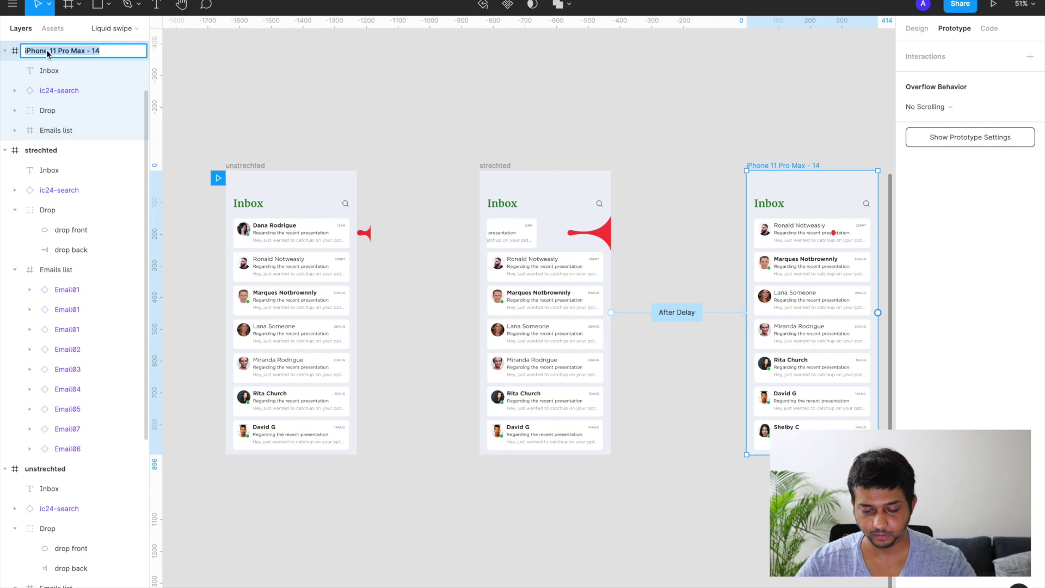
pyautogui.write('breakout')
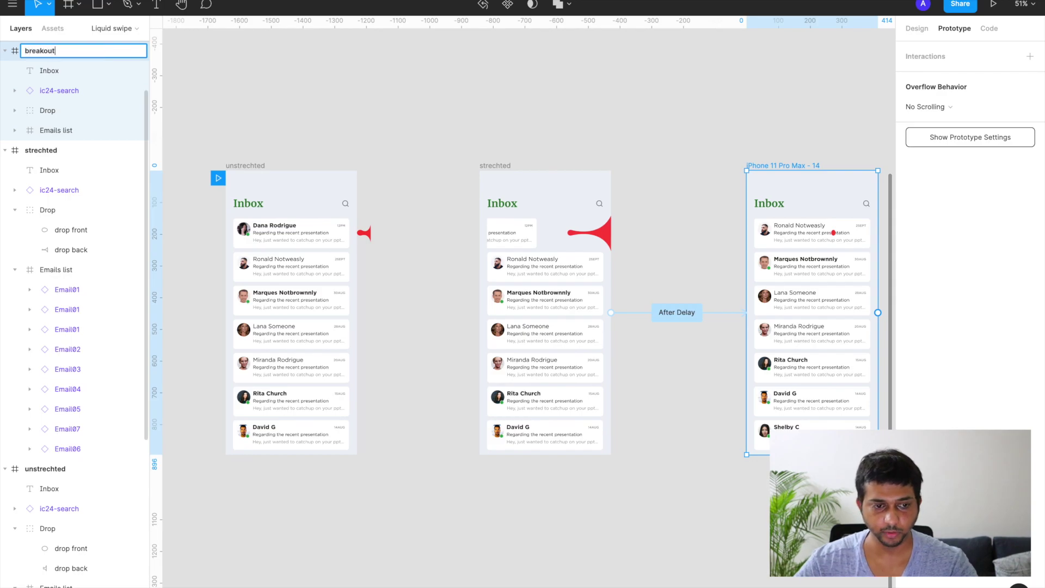
pyautogui.press('Return')
pyautogui.click(389, 84)
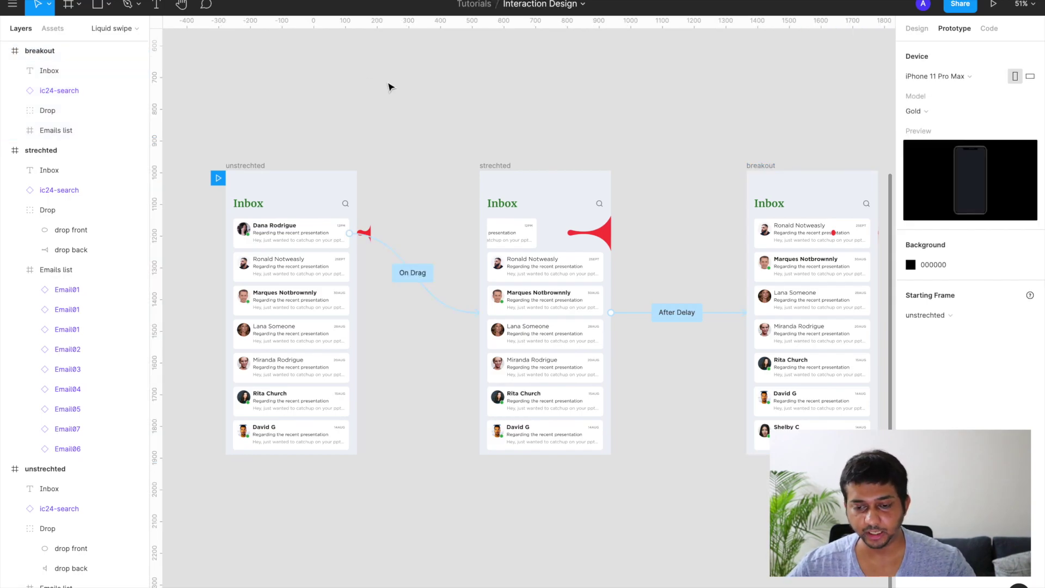
# Preview the prototype from the unstrechted frame and test the leftward swipe on the first email, then return to the design file
pyautogui.click(249, 166)
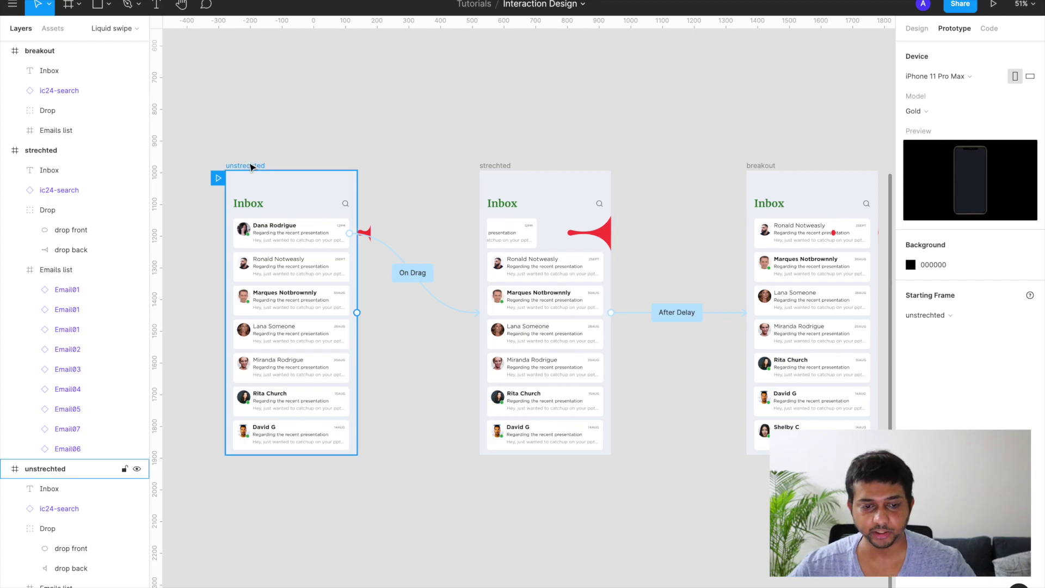
pyautogui.click(993, 8)
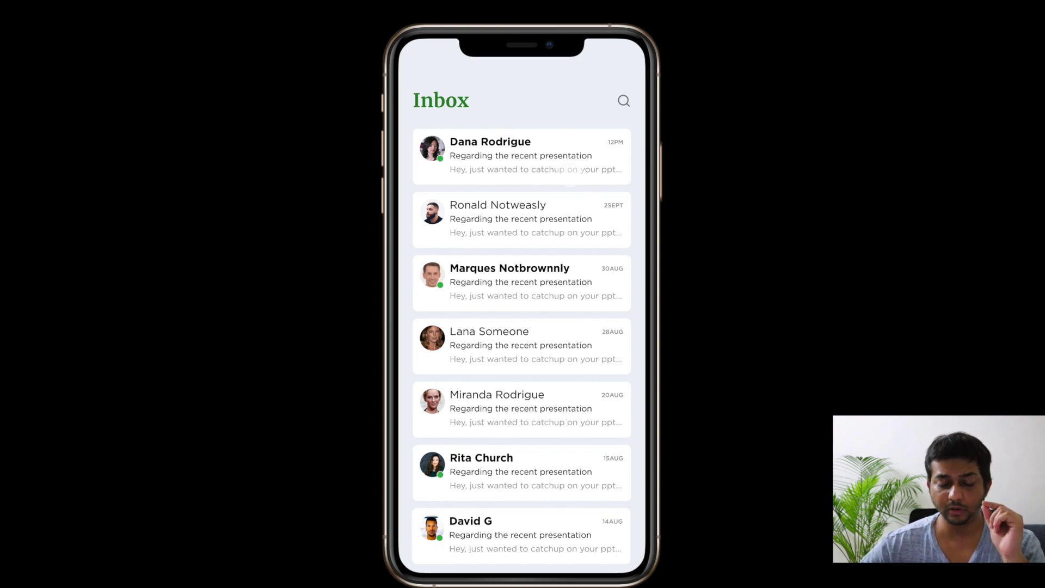
pyautogui.moveTo(556, 173); pyautogui.dragTo(412, 180)
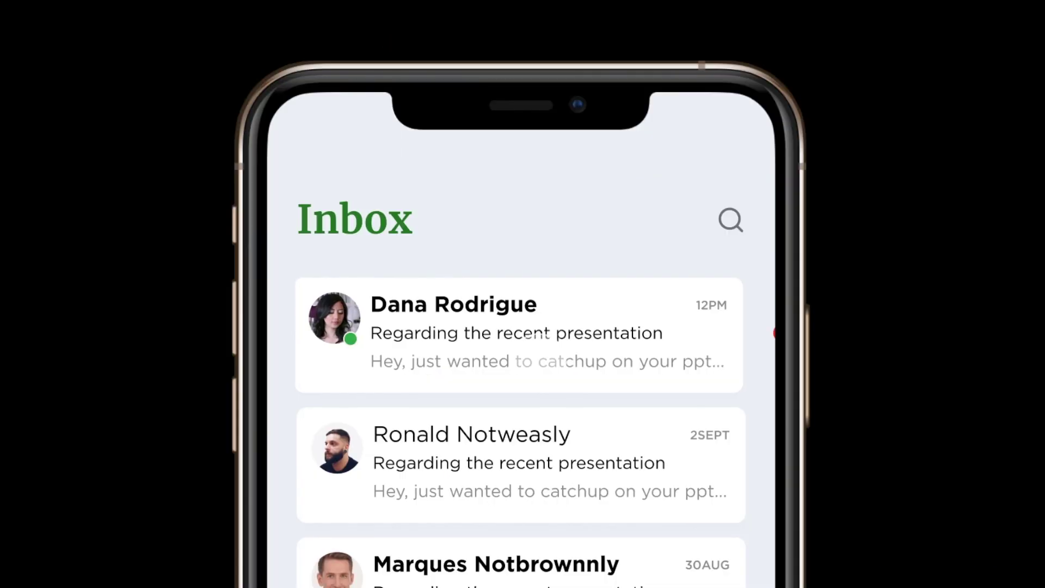
pyautogui.moveTo(532, 154); pyautogui.dragTo(509, 154)
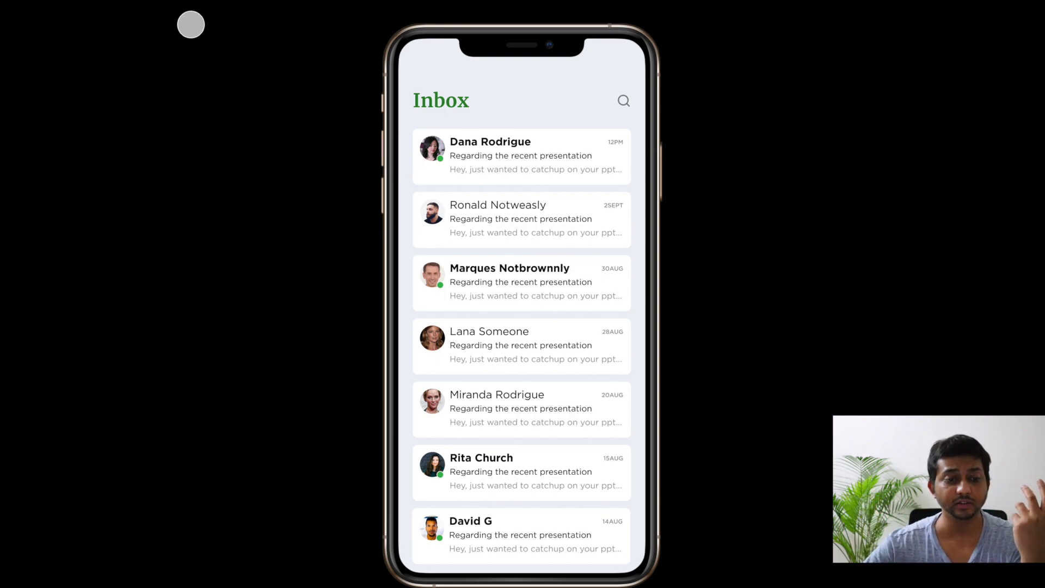
pyautogui.click(134, 7)
# Set the layer opacity of drop front and drop back in the unstrechted frame's Drop group to 0%
pyautogui.scroll(3, 409, 284)
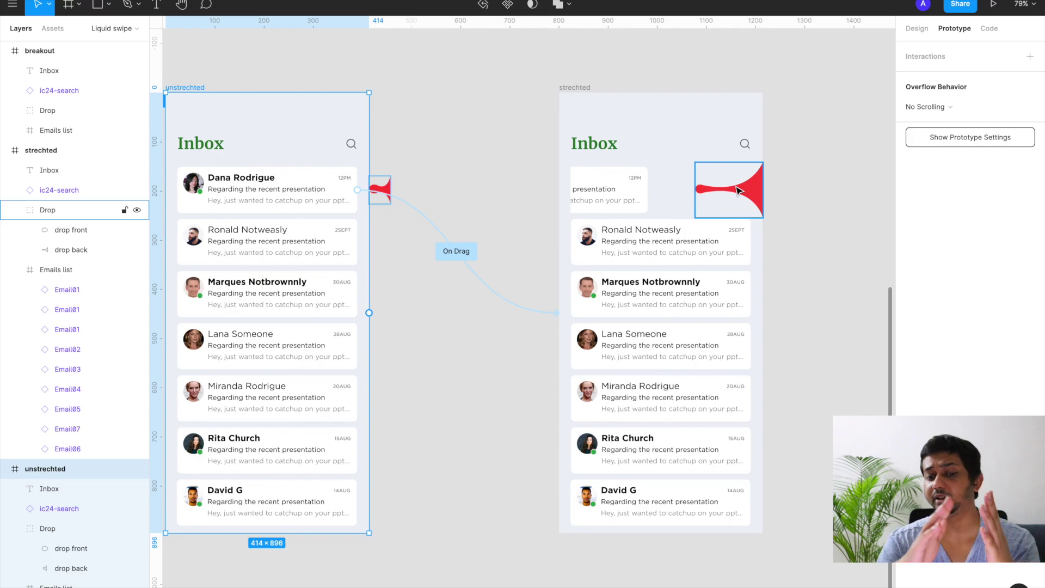
pyautogui.hscroll(-2, 499, 181)
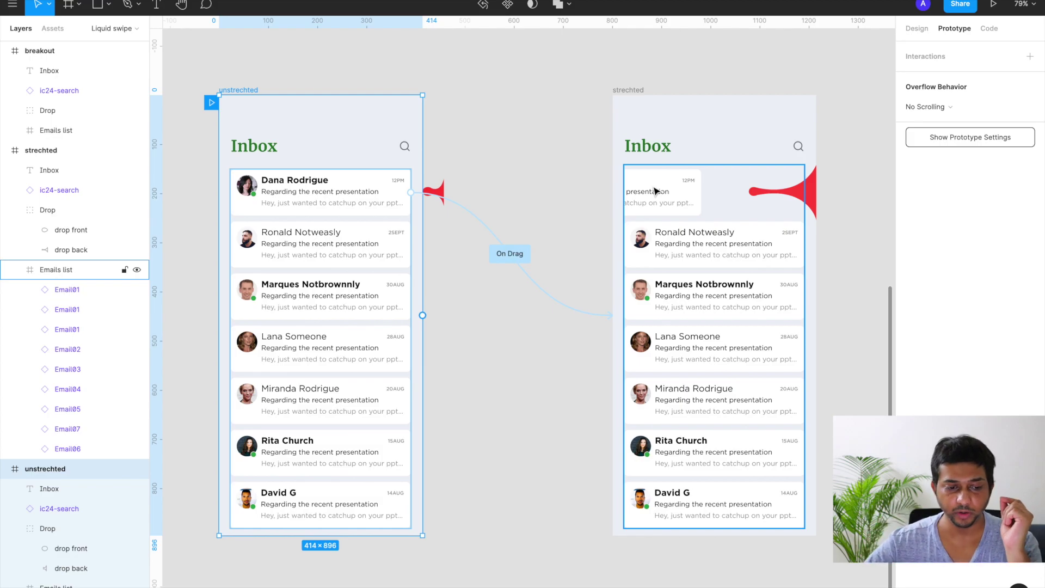
pyautogui.click(435, 192)
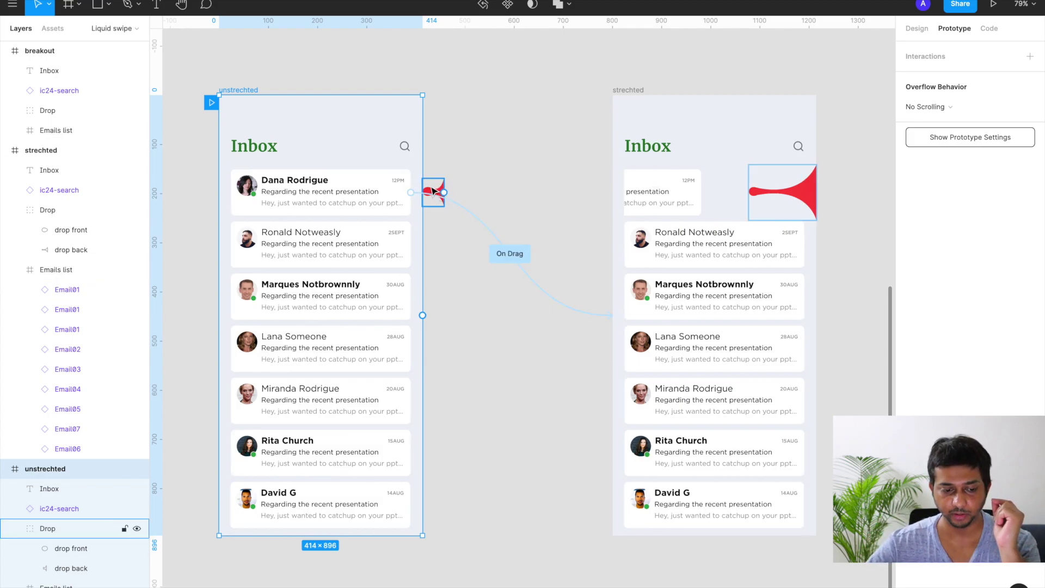
pyautogui.scroll(-1, 70, 547)
pyautogui.click(62, 523)
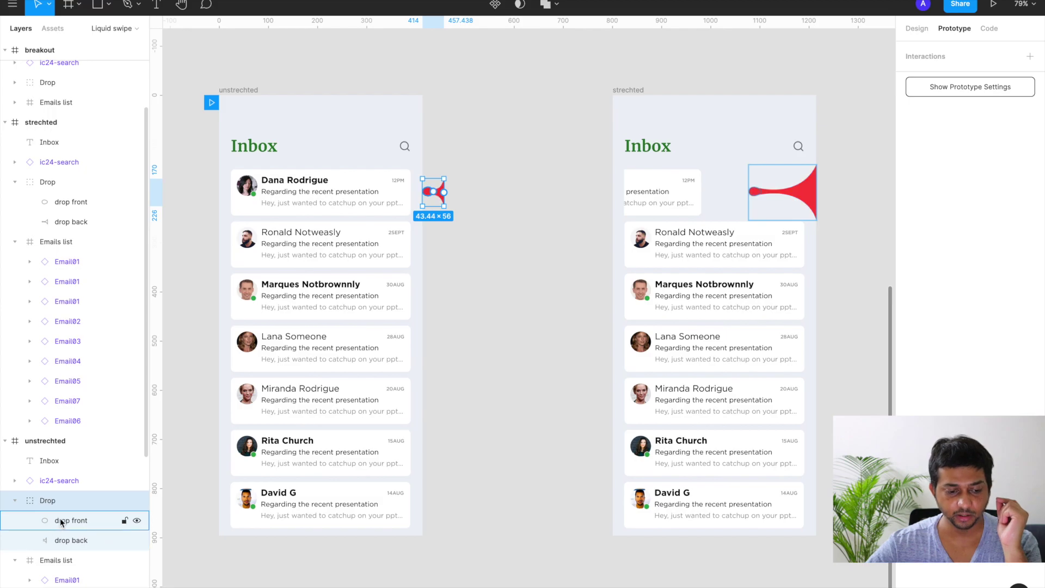
pyautogui.keyDown('shift'); pyautogui.click(68, 541); pyautogui.keyUp('shift')
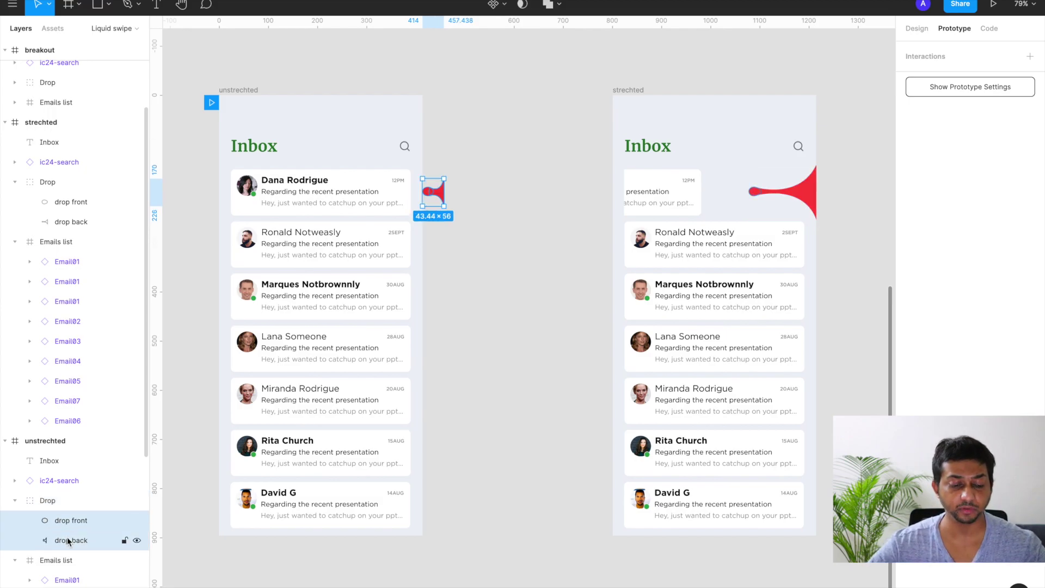
pyautogui.click(918, 30)
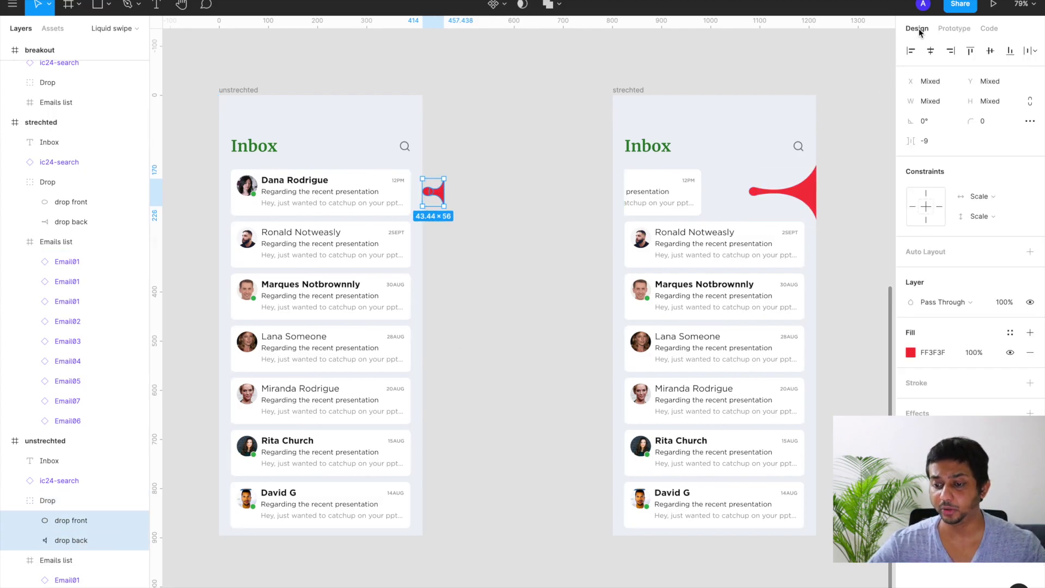
pyautogui.click(1001, 303)
pyautogui.write('0')
pyautogui.press('Return')
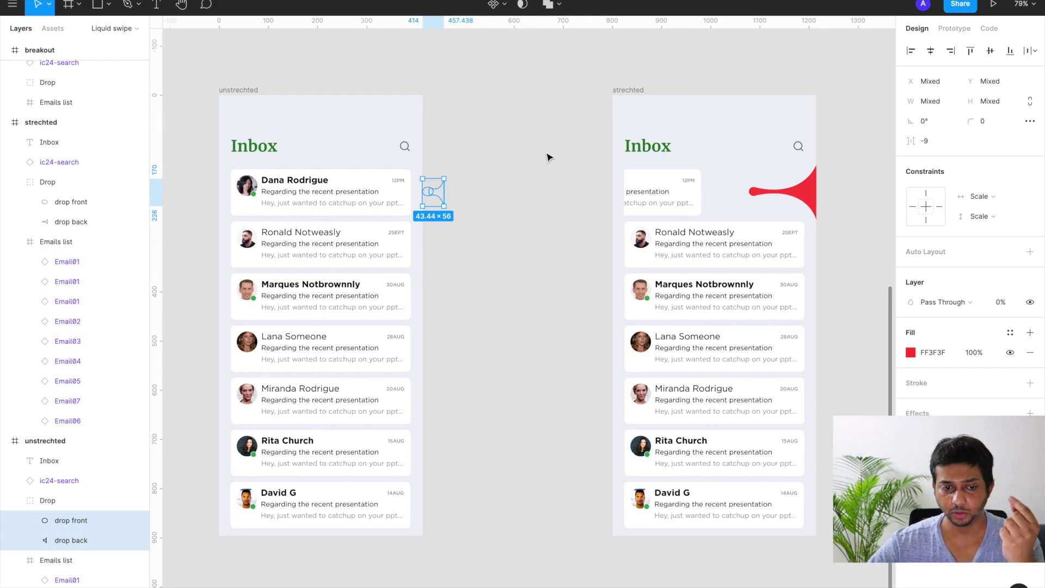
# Set the layer opacity of drop front in the breakout frame's Drop group to 0%
pyautogui.click(251, 93)
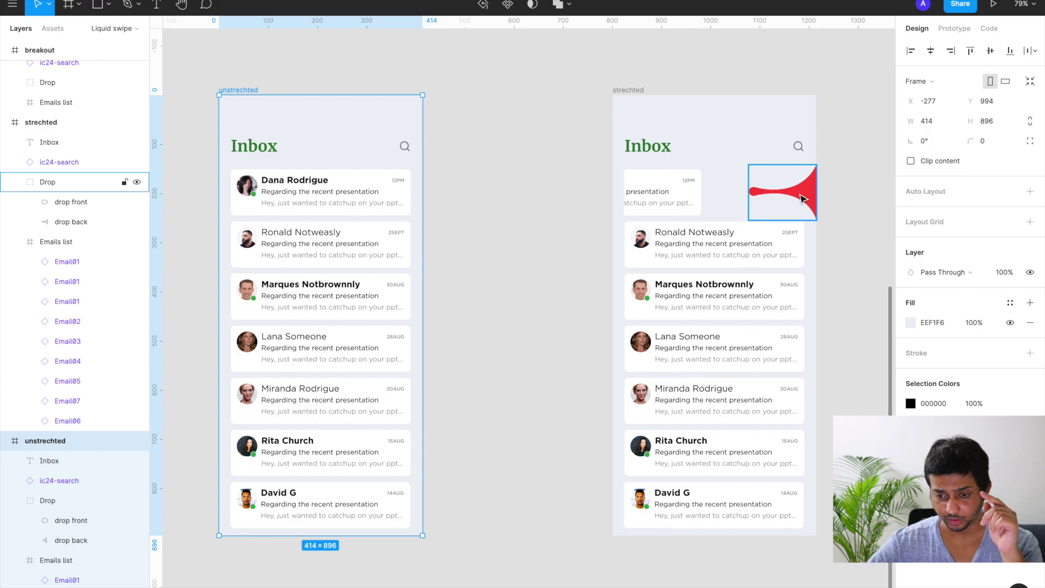
pyautogui.scroll(-3, 800, 198)
pyautogui.hscroll(6, 800, 199)
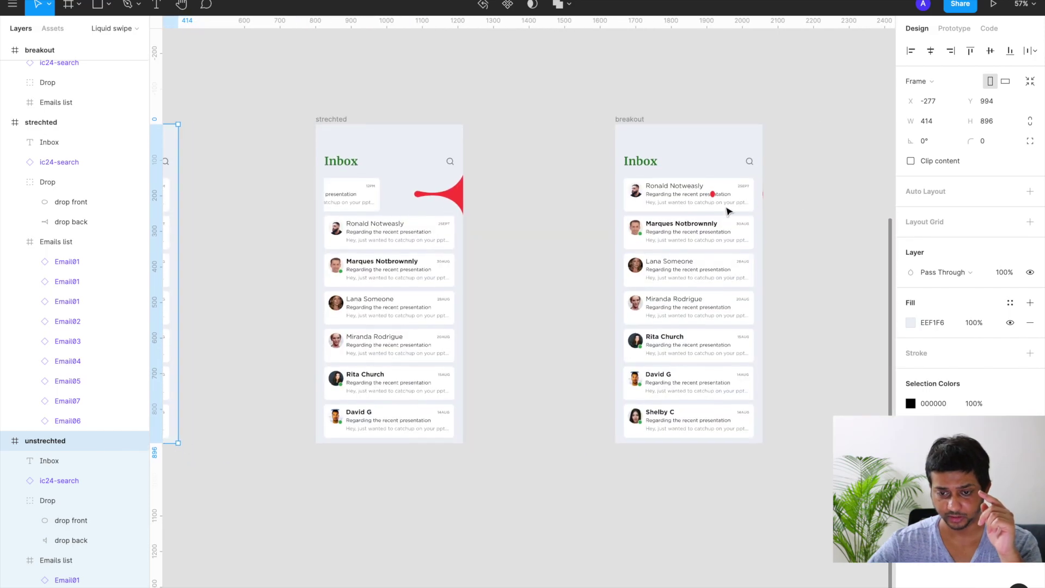
pyautogui.keyDown('ctrl'); pyautogui.scroll(5, 728, 211); pyautogui.keyUp('ctrl')
pyautogui.click(701, 187)
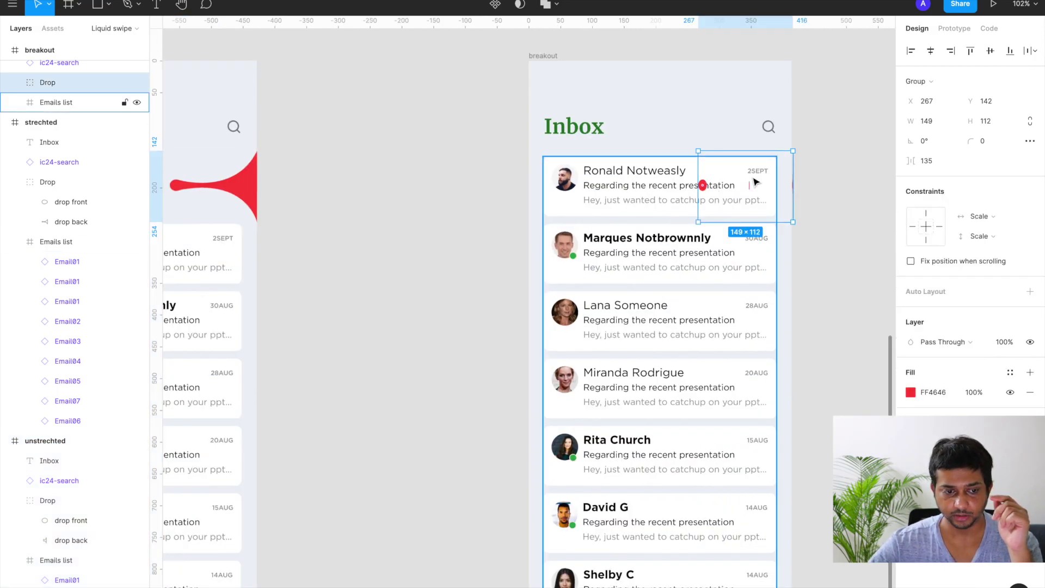
pyautogui.click(71, 202)
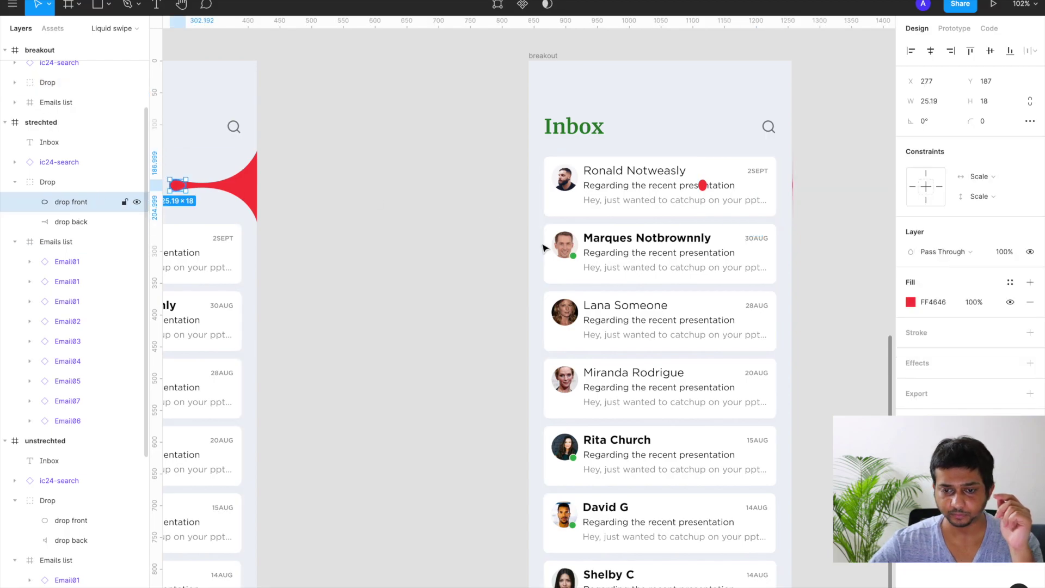
pyautogui.click(703, 185)
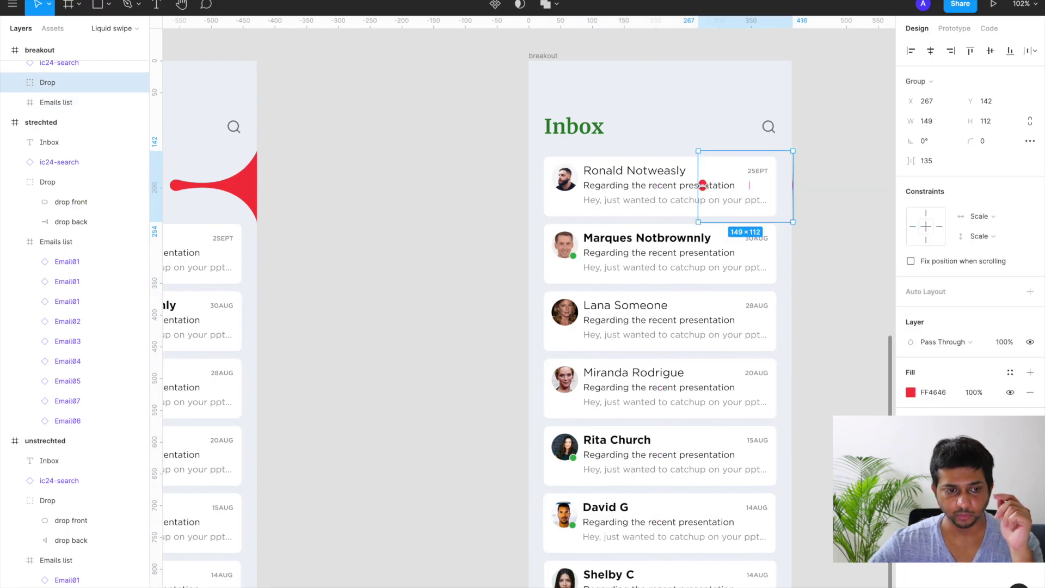
pyautogui.click(15, 83)
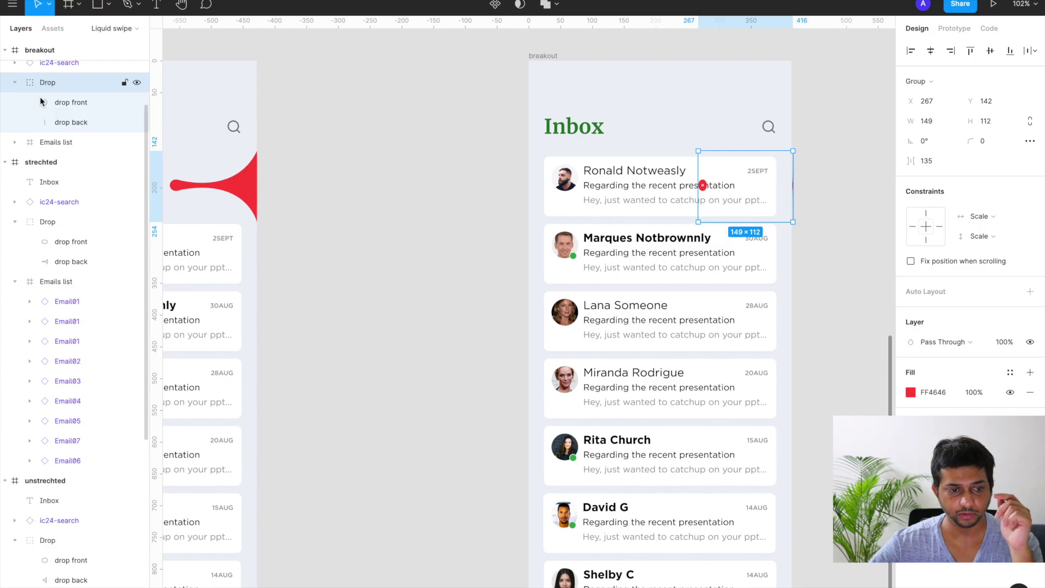
pyautogui.click(51, 102)
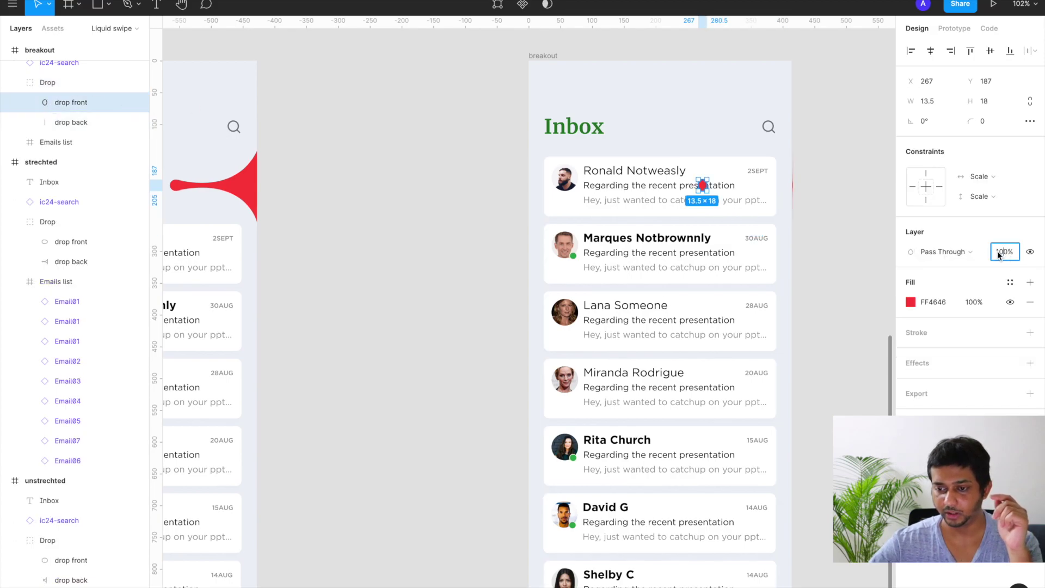
pyautogui.write('0')
pyautogui.press('Return')
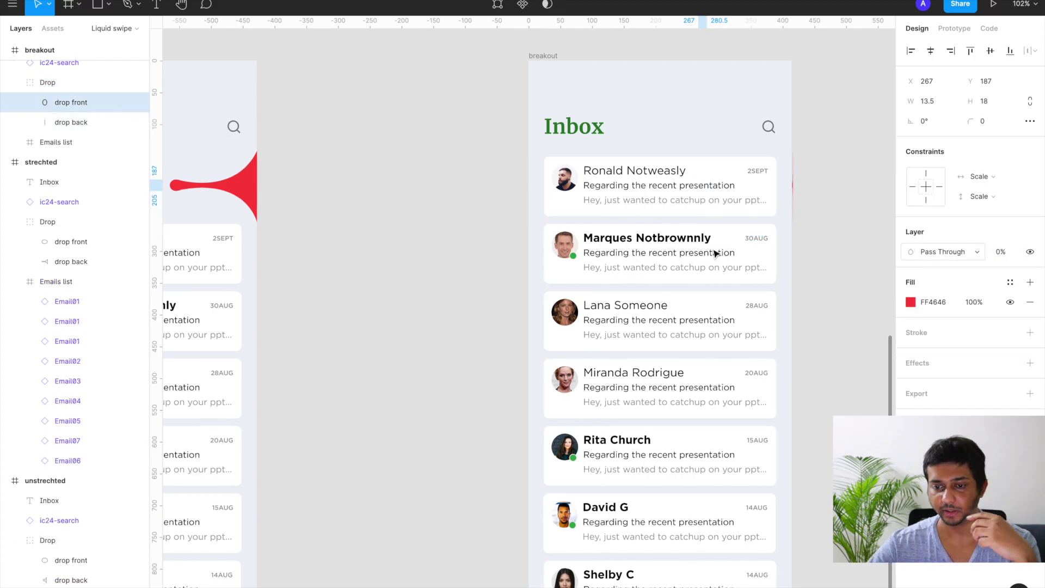
pyautogui.scroll(-5, 768, 180)
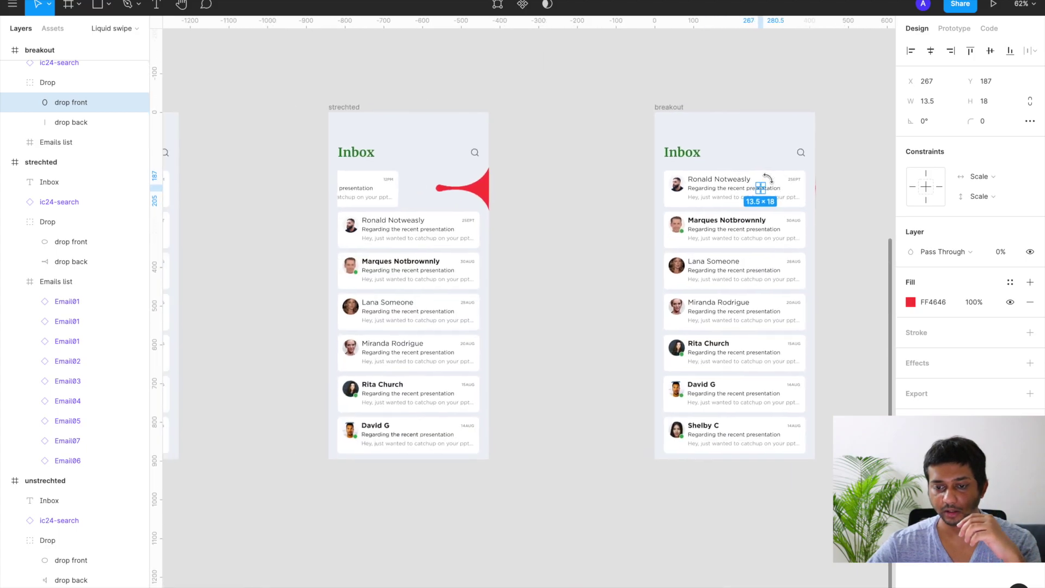
pyautogui.click(627, 214)
# Preview the prototype from the unstrechted frame again, swiping the first email away and scrolling the email list, and return to the design file
pyautogui.scroll(-4, 628, 215)
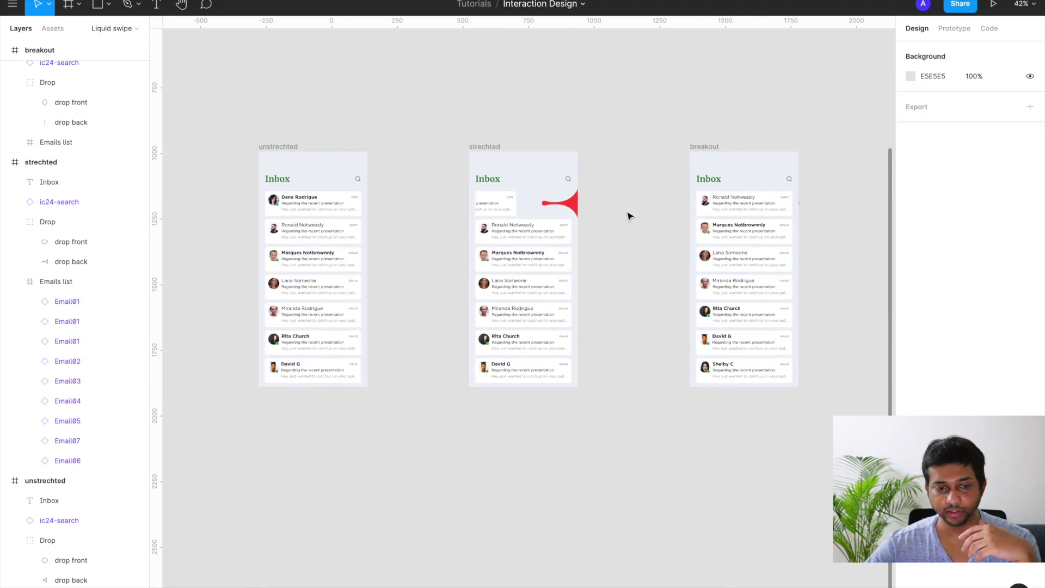
pyautogui.click(280, 147)
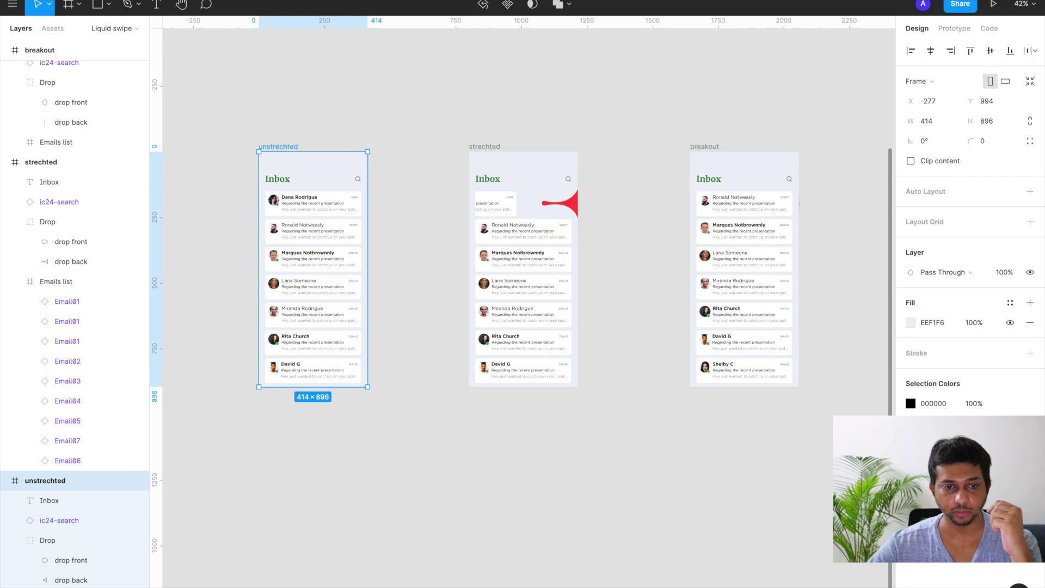
pyautogui.click(996, 6)
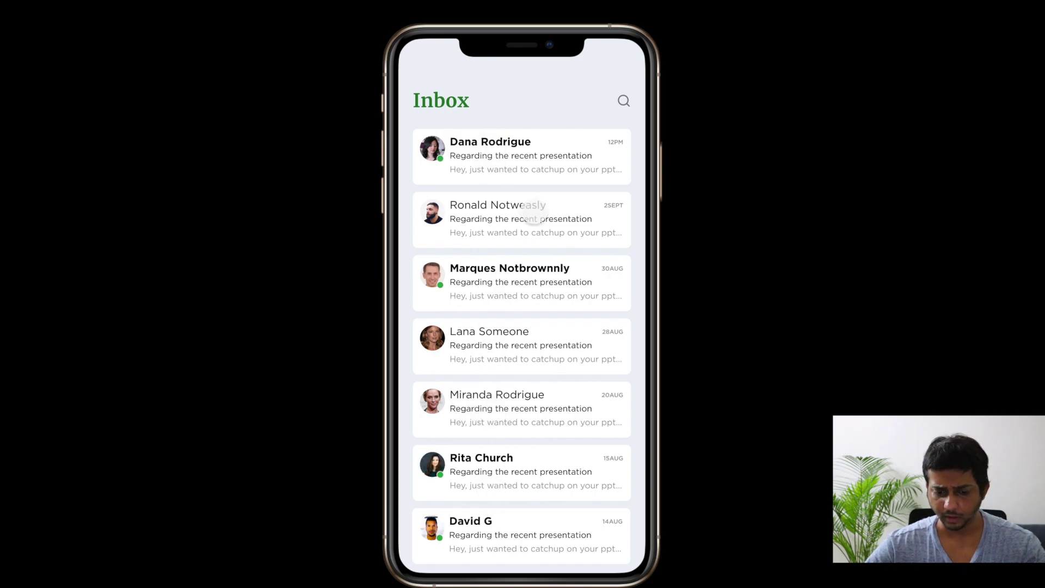
pyautogui.scroll(-3, 482, 400)
pyautogui.scroll(3, 477, 430)
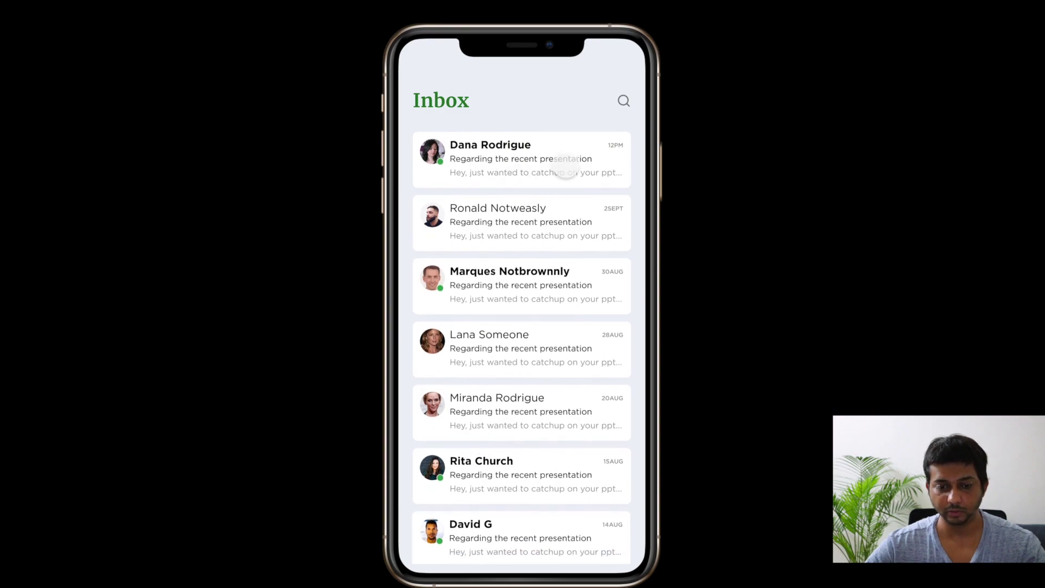
pyautogui.moveTo(566, 166); pyautogui.dragTo(384, 187)
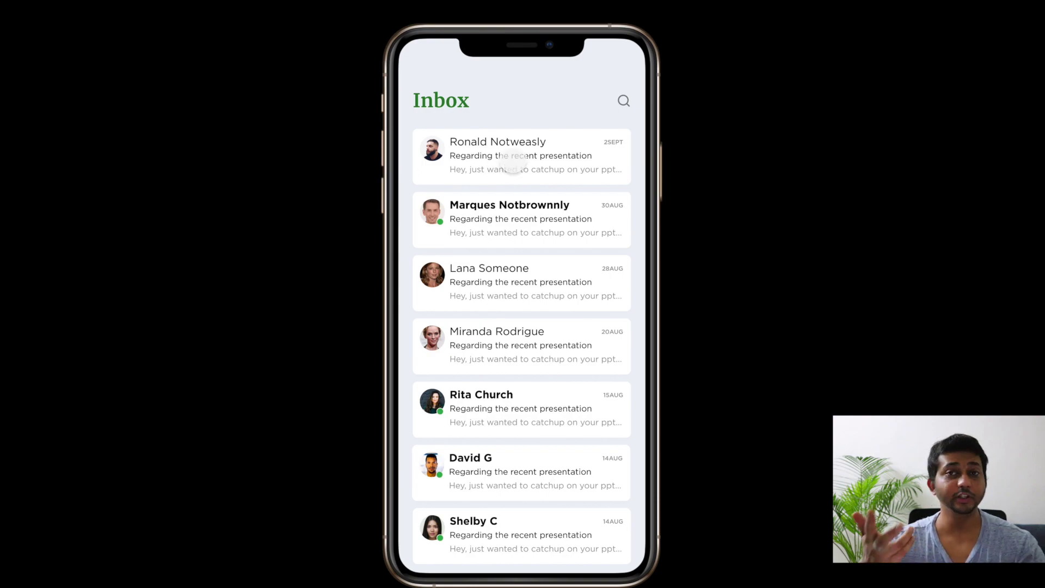
pyautogui.moveTo(516, 329); pyautogui.dragTo(511, 229)
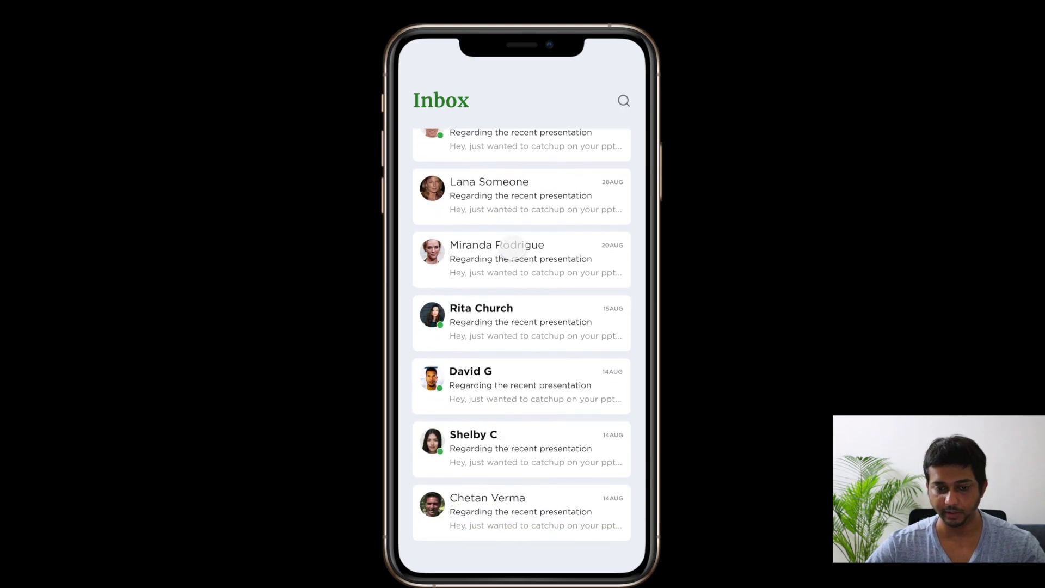
pyautogui.moveTo(513, 457); pyautogui.dragTo(512, 529)
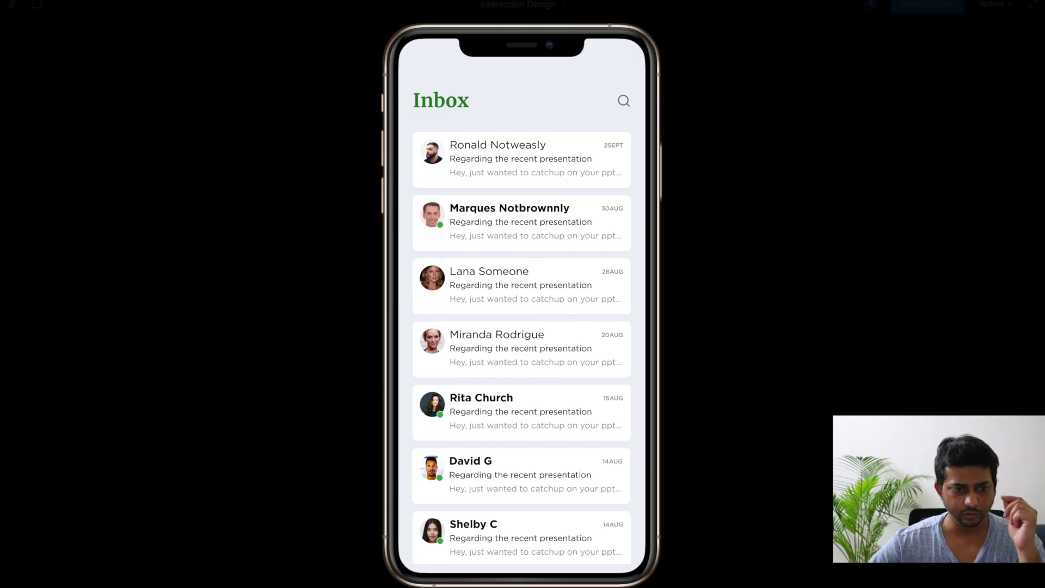
pyautogui.hotkey('alt', 'Tab')
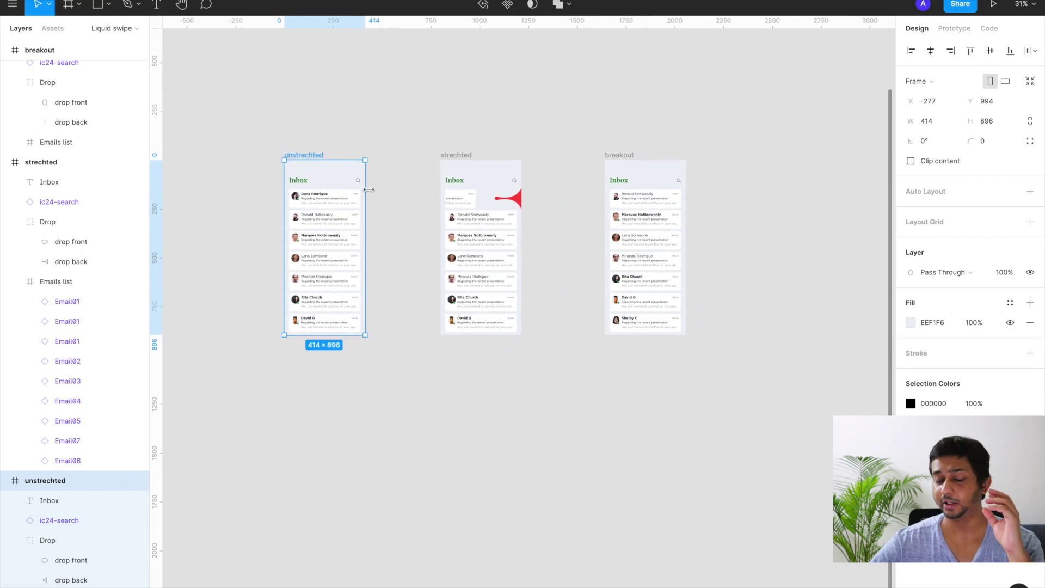
pyautogui.hscroll(-2, 373, 195)
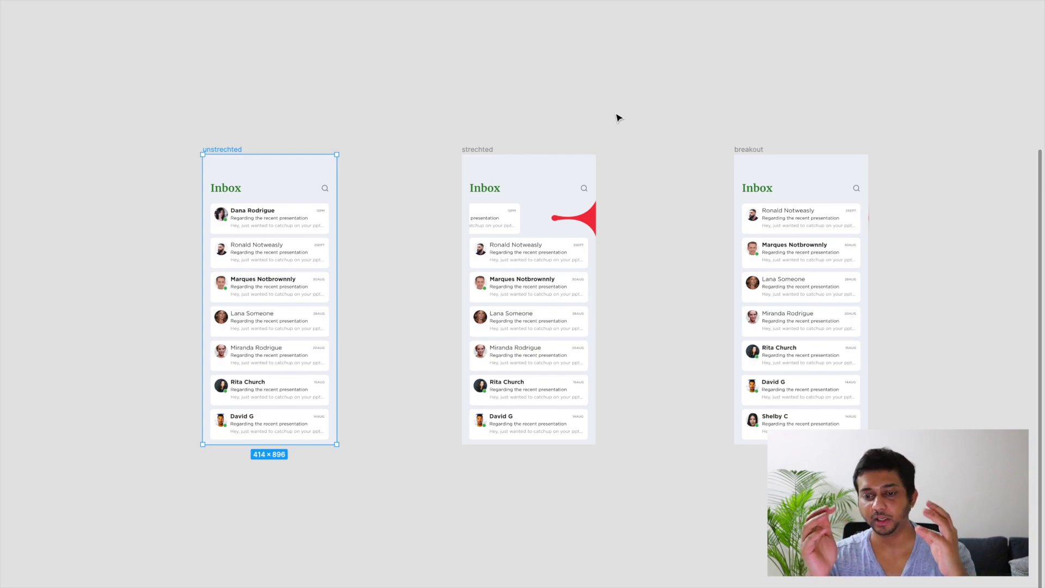
pyautogui.scroll(3, 617, 117)
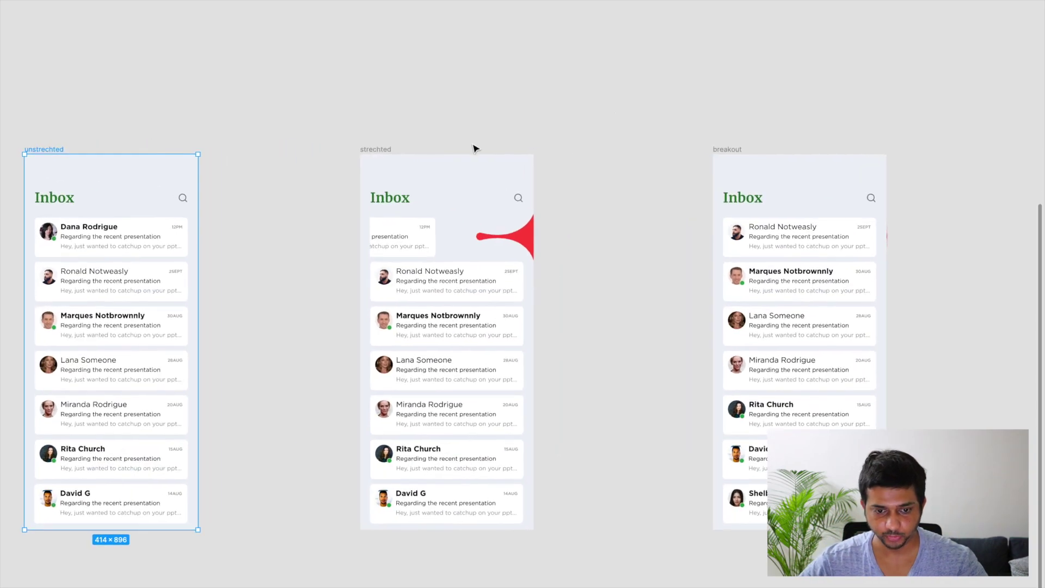
pyautogui.scroll(-2, 473, 148)
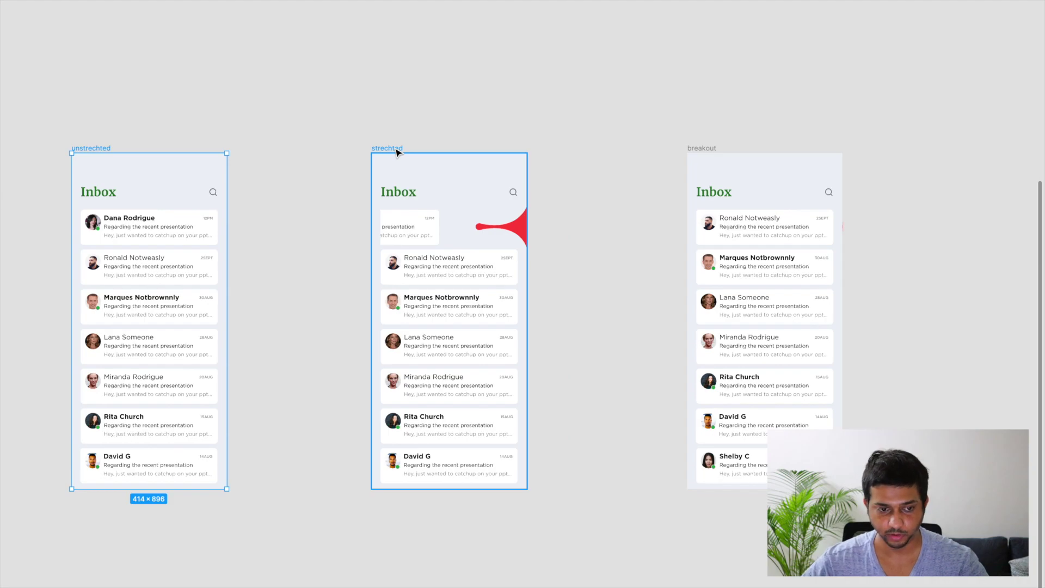
# Preview the prototype from the unstrechted frame, scroll the email list, repeatedly swipe the first email left, and return to the design file
pyautogui.hotkey('ctrl', '\\')
pyautogui.click(991, 7)
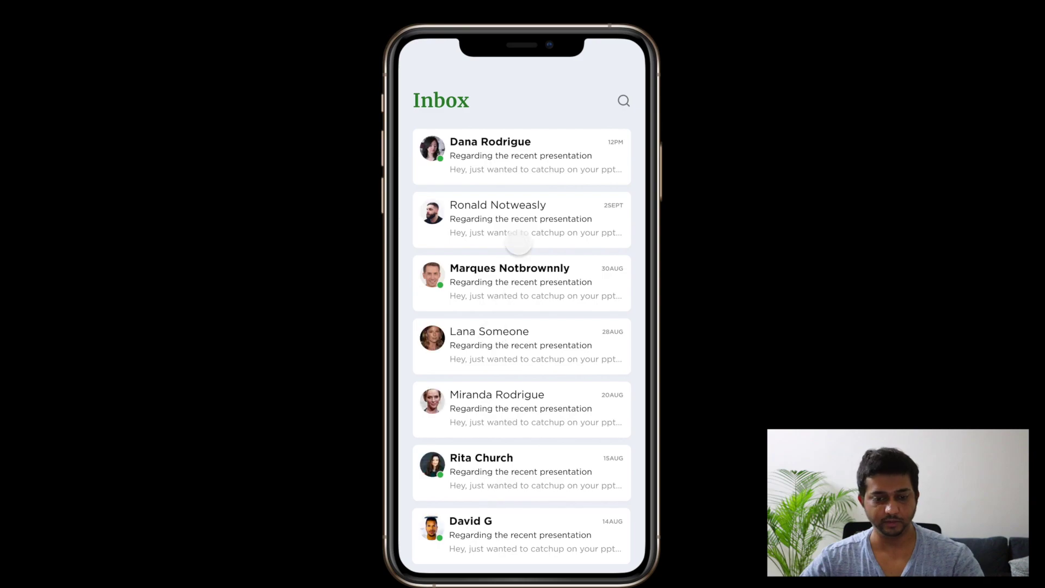
pyautogui.scroll(-3, 490, 256)
pyautogui.scroll(3, 466, 408)
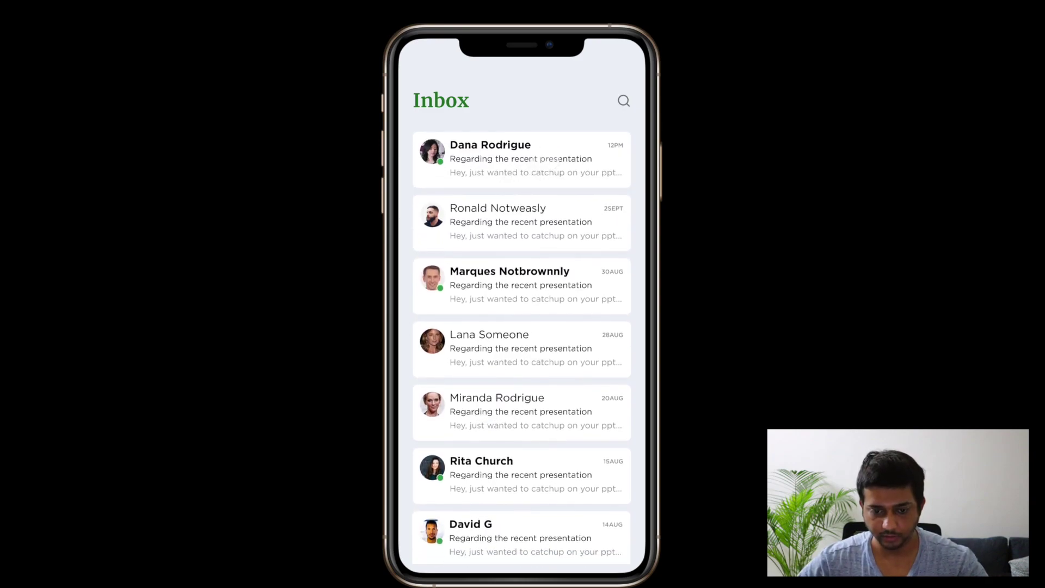
pyautogui.moveTo(557, 159); pyautogui.dragTo(375, 165)
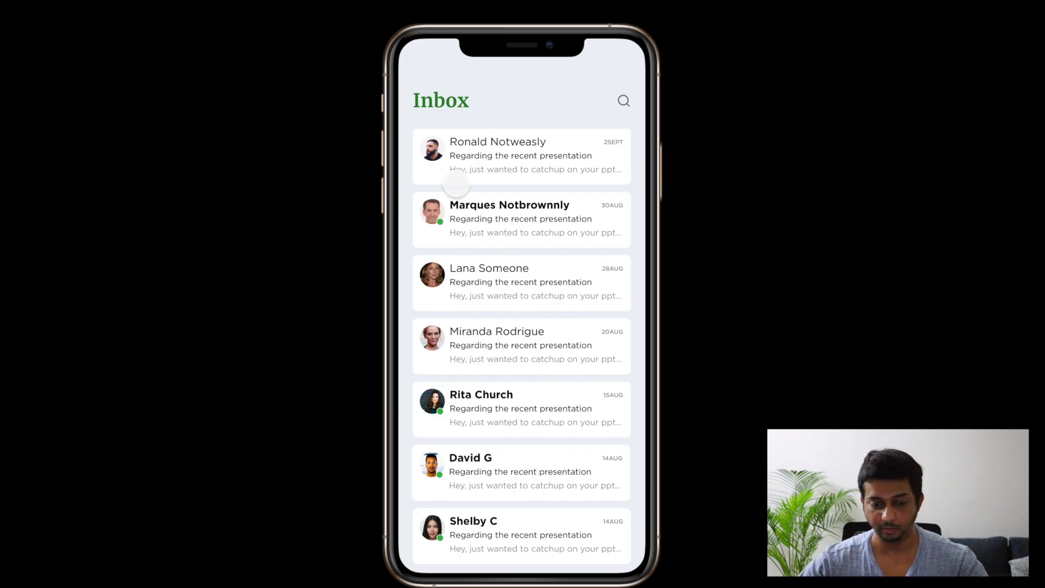
pyautogui.moveTo(566, 151); pyautogui.dragTo(492, 154)
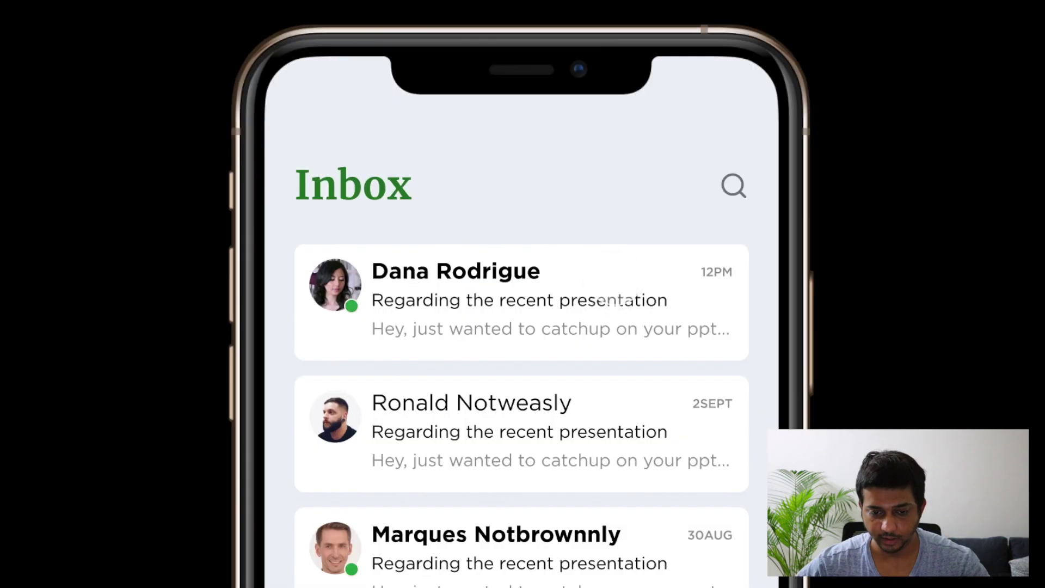
pyautogui.moveTo(463, 283); pyautogui.dragTo(261, 269)
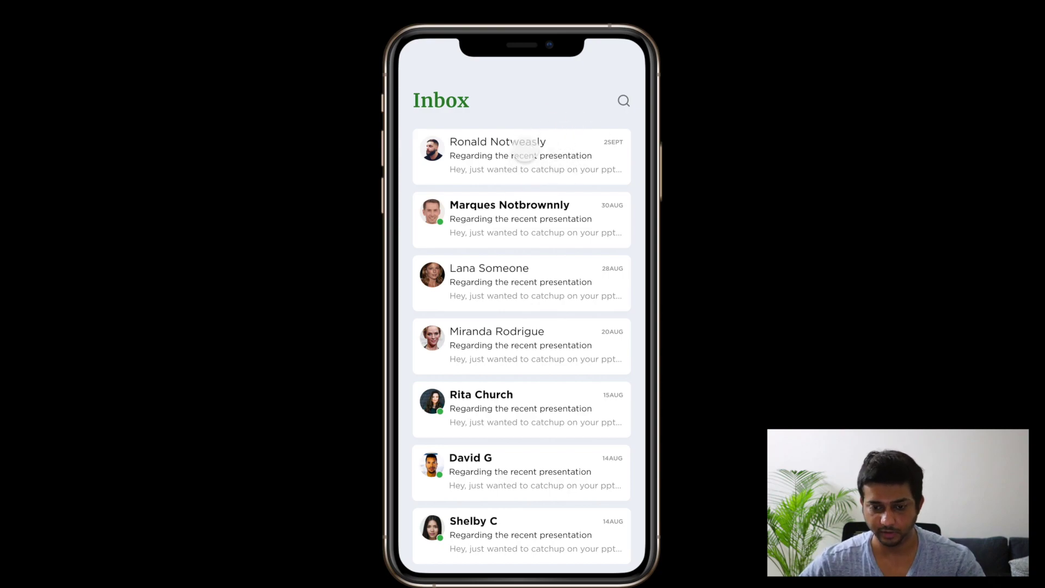
pyautogui.moveTo(133, 16)
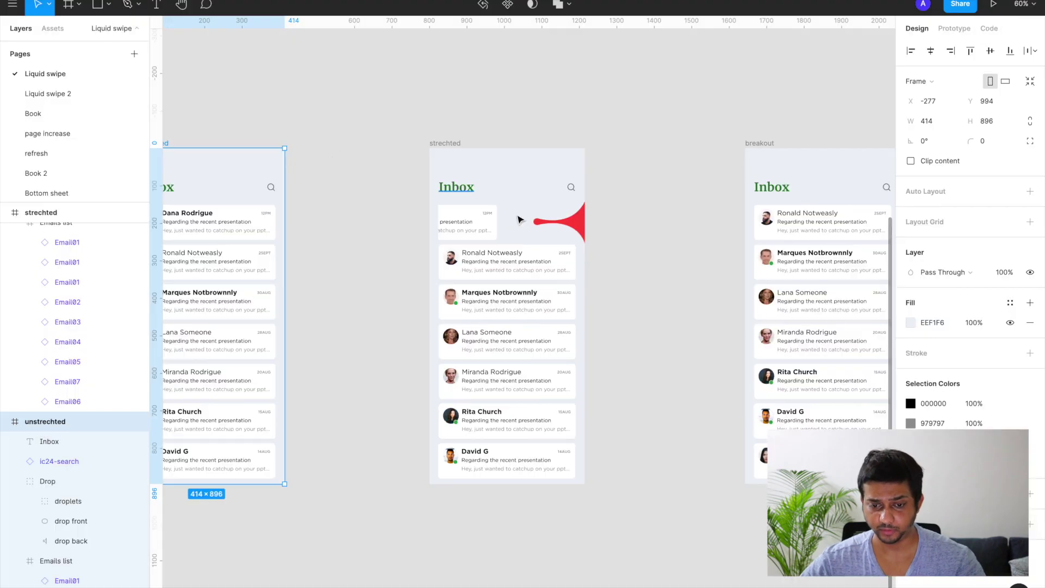
# Change the fill of all droplet ellipses, Ellipse 12 to Ellipse 20, in the strechted frame's Drop group to yellow FFC107
pyautogui.scroll(3, 517, 226)
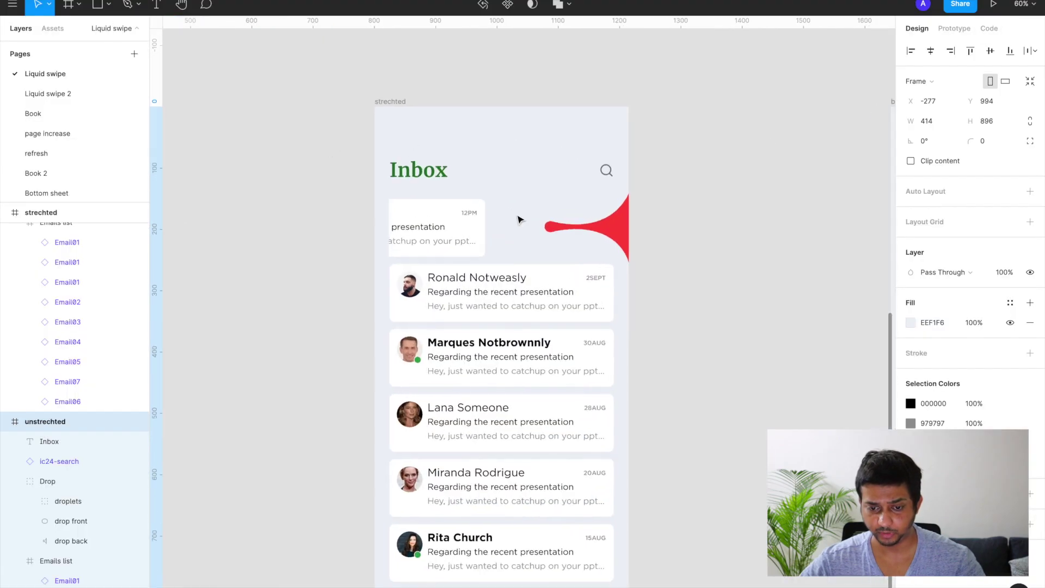
pyautogui.click(556, 228)
pyautogui.doubleClick(555, 226)
pyautogui.scroll(5, 554, 224)
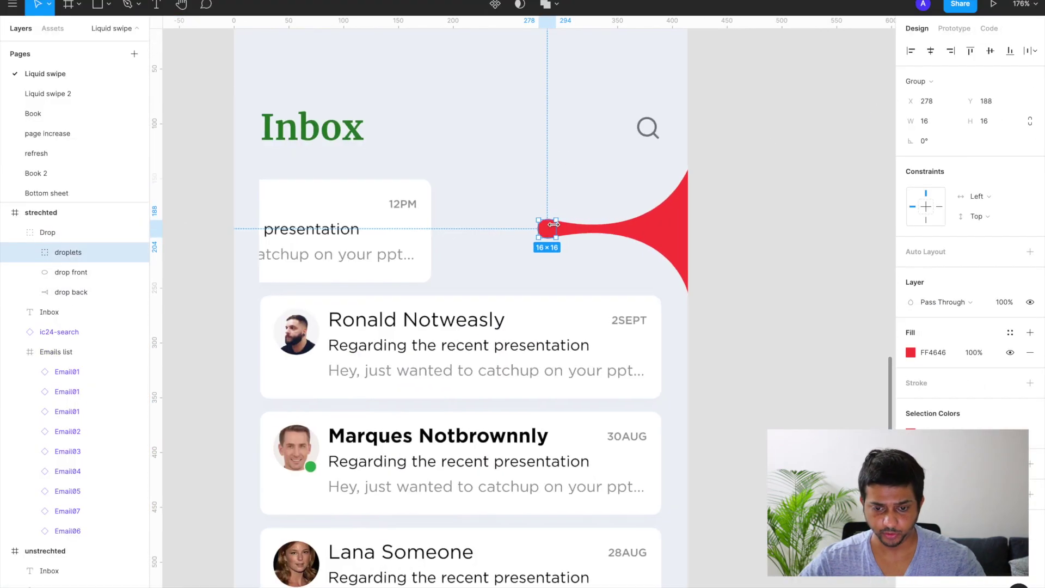
pyautogui.scroll(5, 554, 224)
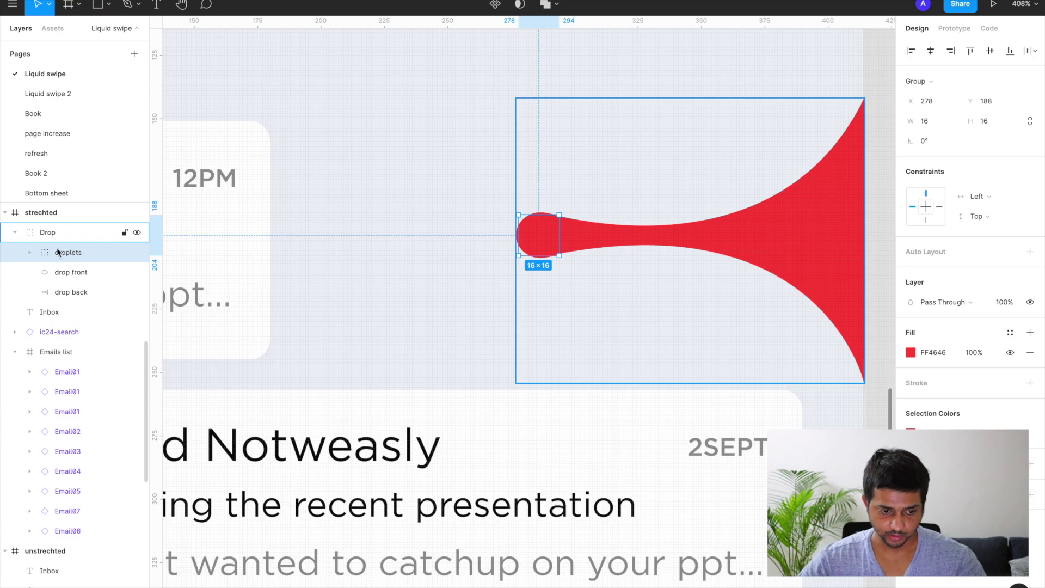
pyautogui.click(29, 254)
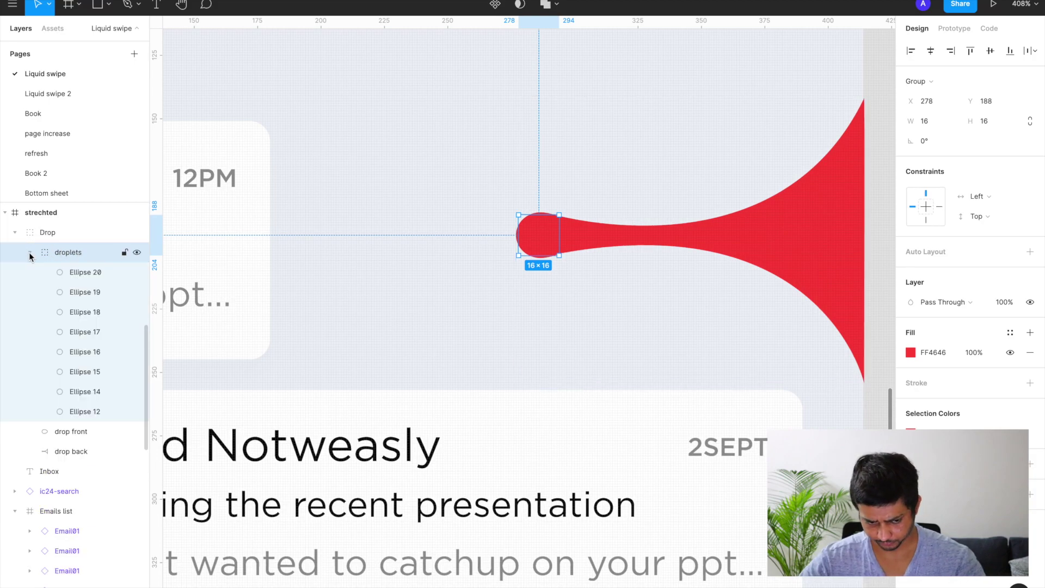
pyautogui.click(74, 273)
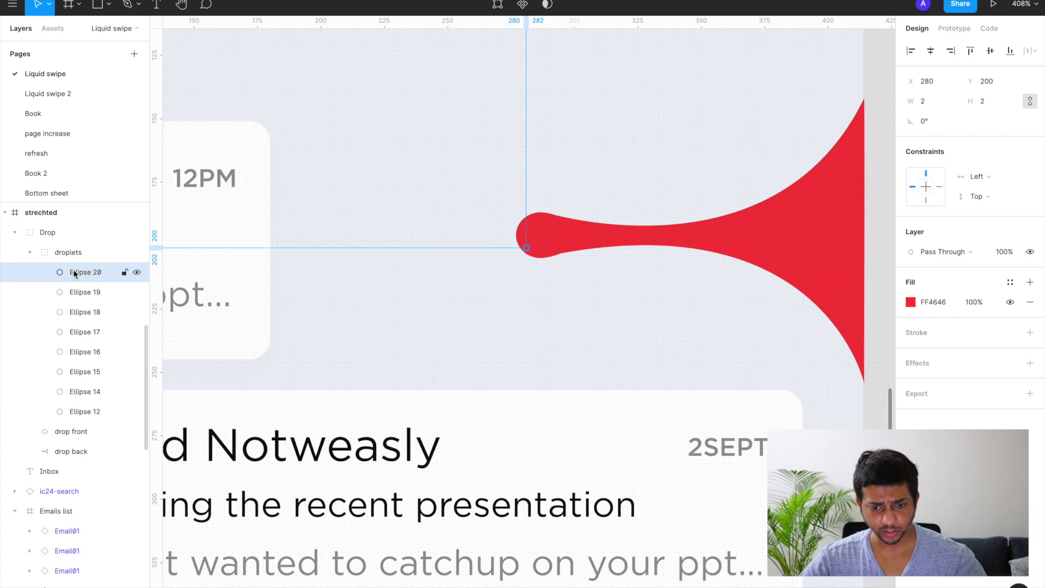
pyautogui.keyDown('shift'); pyautogui.click(82, 413); pyautogui.keyUp('shift')
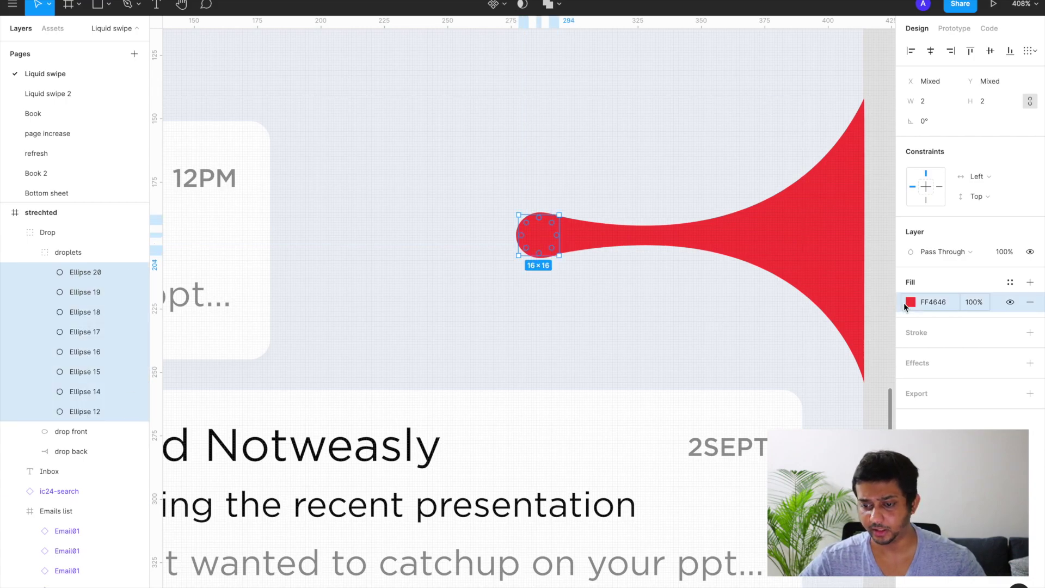
pyautogui.click(911, 303)
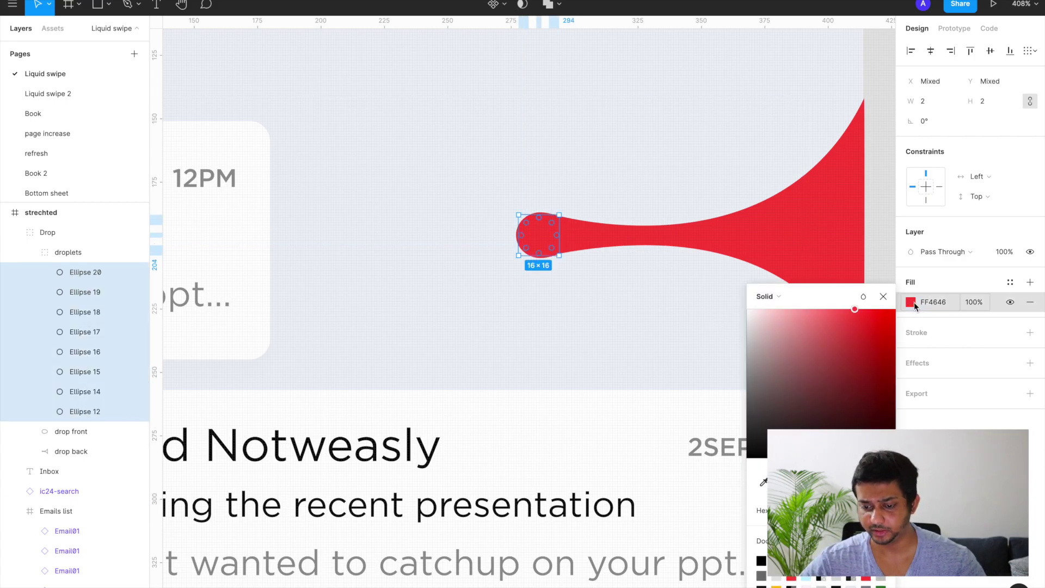
pyautogui.click(784, 582)
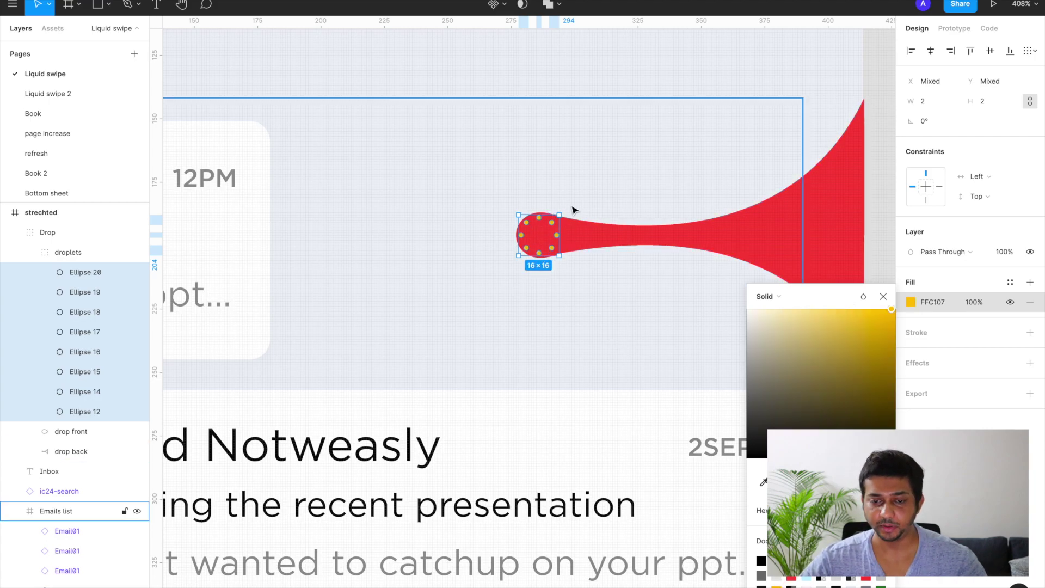
pyautogui.click(585, 194)
# Set the layer opacity of all droplet ellipses in the breakout frame's Drop group to 100%
pyautogui.scroll(-5, 586, 195)
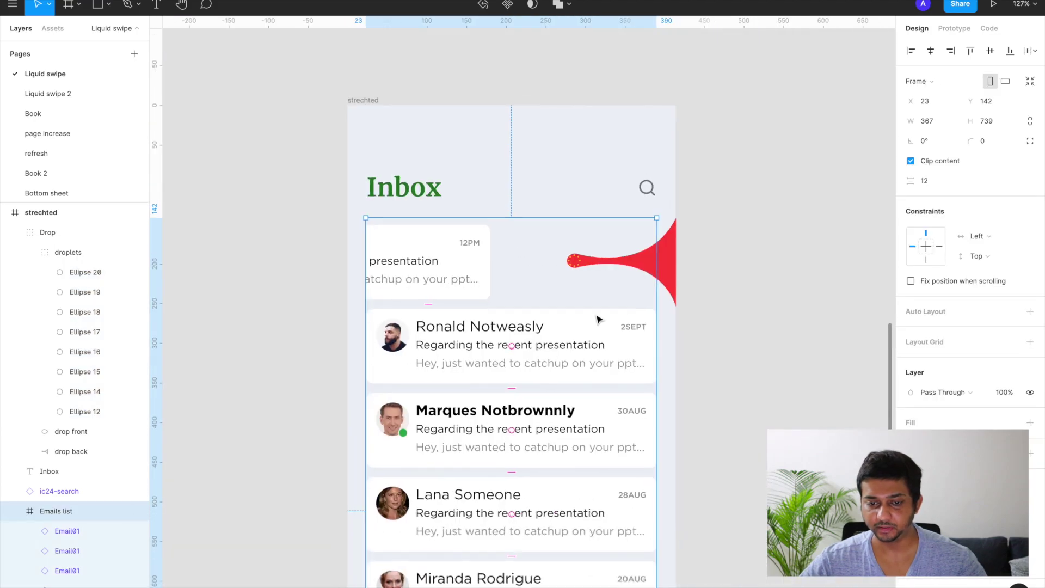
pyautogui.hscroll(10, 599, 319)
pyautogui.click(741, 293)
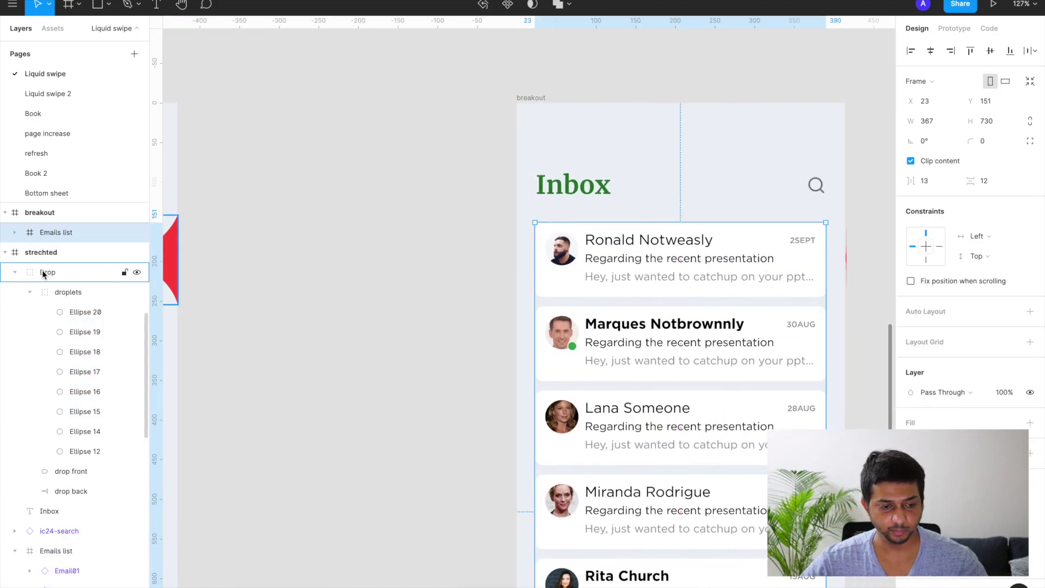
pyautogui.click(73, 290)
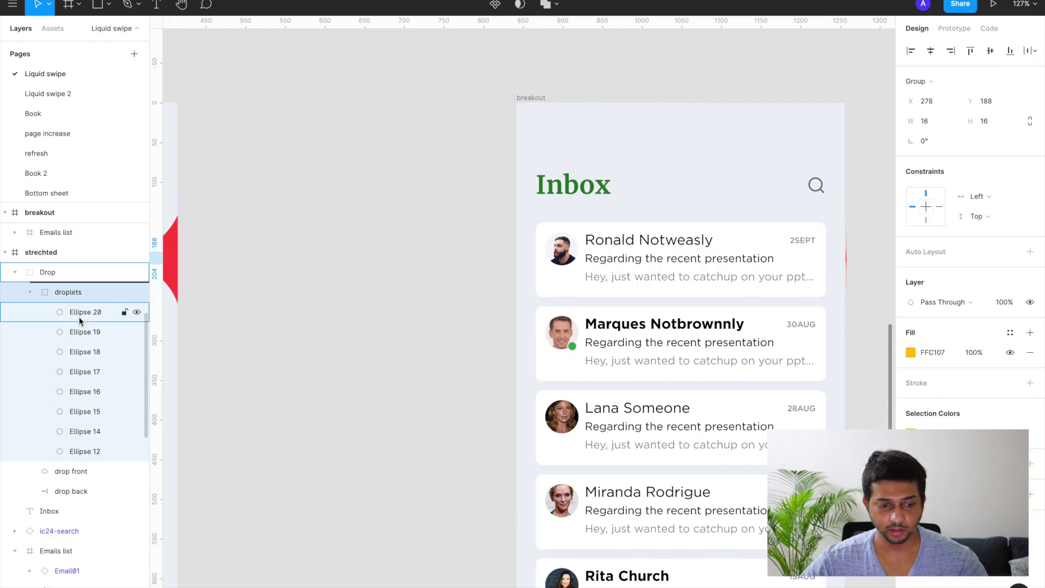
pyautogui.click(79, 315)
pyautogui.keyDown('shift'); pyautogui.click(80, 450); pyautogui.keyUp('shift')
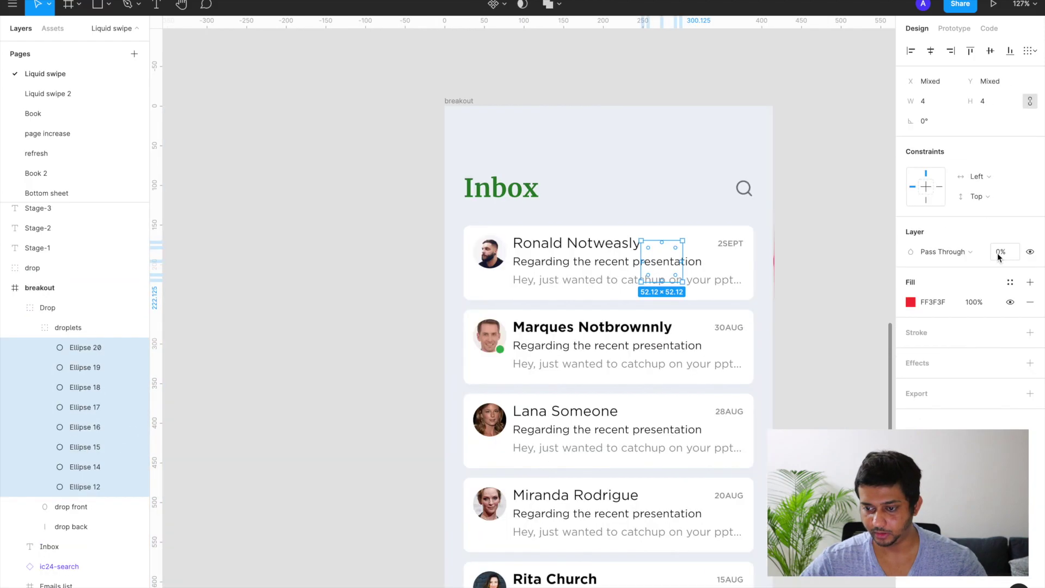
pyautogui.write('100')
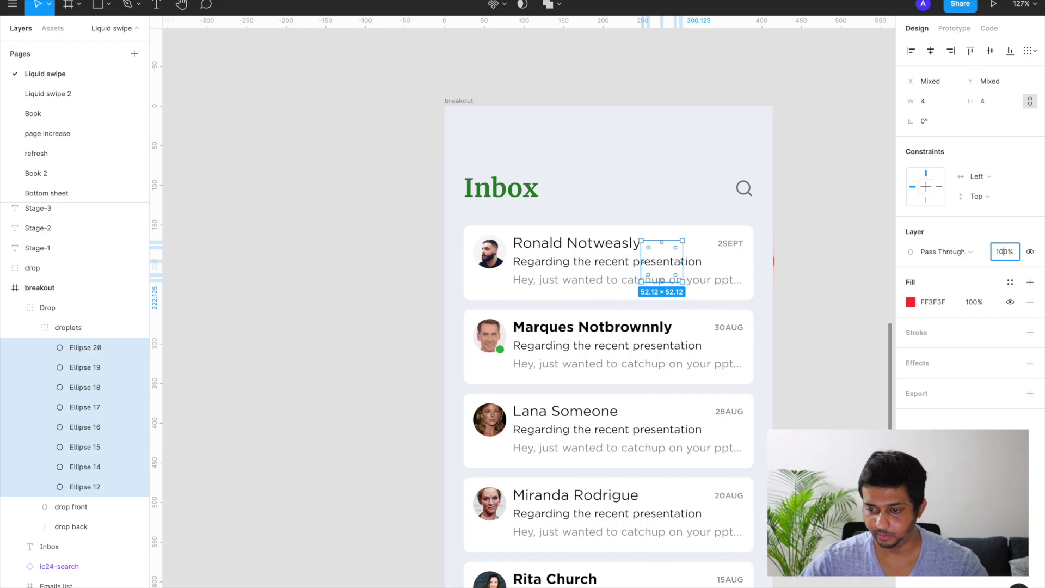
pyautogui.press('Return')
# Change the fill of the breakout frame's droplet ellipses to yellow FFC107
pyautogui.click(910, 302)
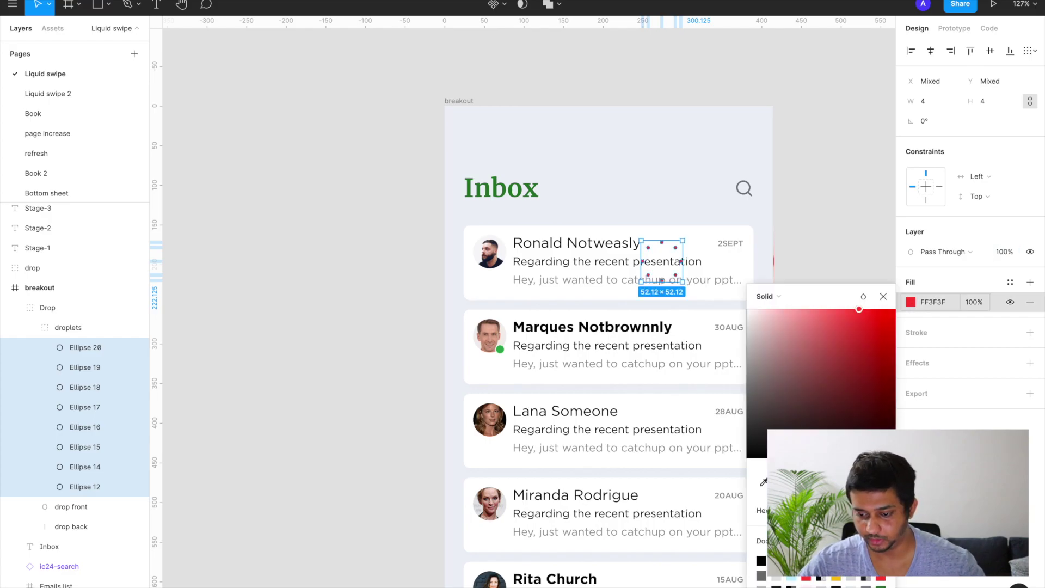
pyautogui.click(835, 578)
pyautogui.scroll(6, 696, 269)
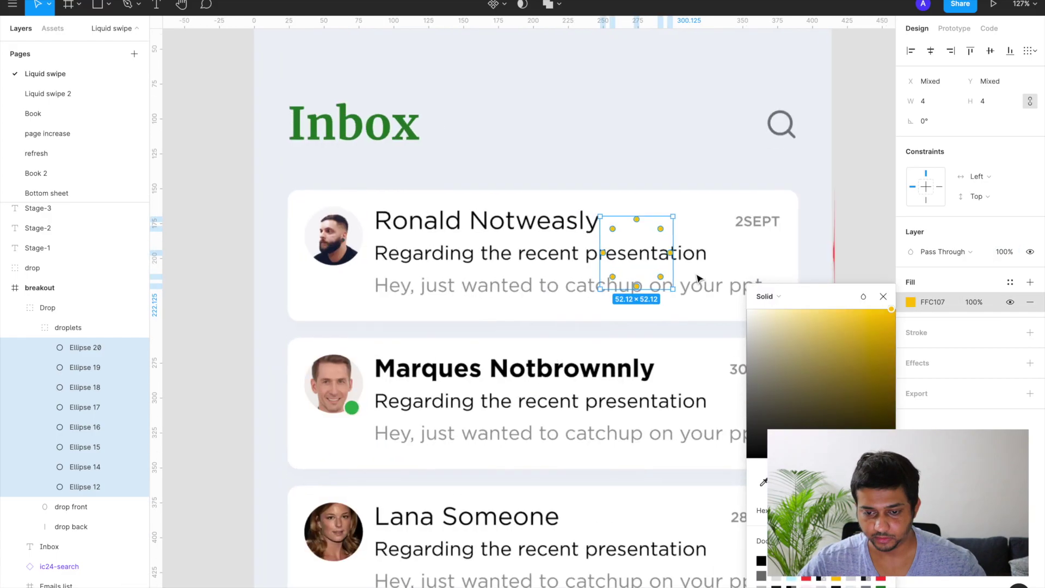
pyautogui.click(883, 296)
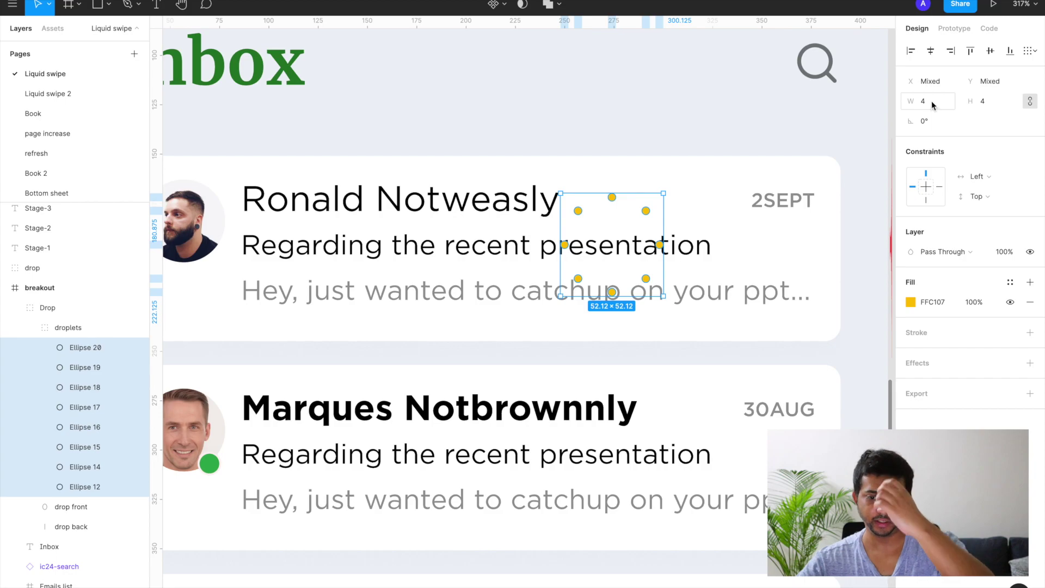
# Compare the droplets clustered at the drop's tip in the strechted frame with the spread-out droplets in the breakout frame
pyautogui.scroll(-5, 772, 238)
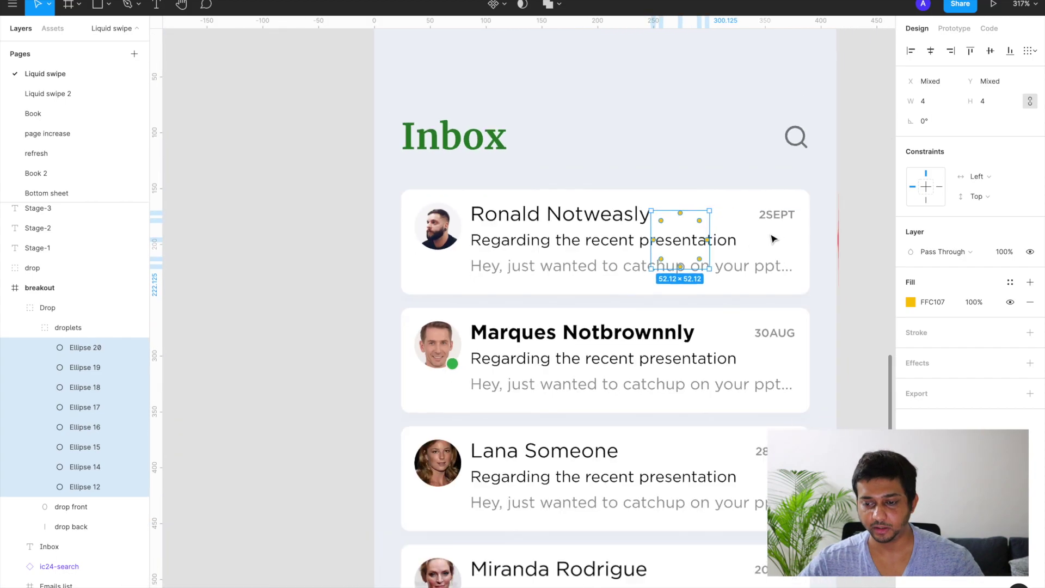
pyautogui.scroll(-5, 880, 307)
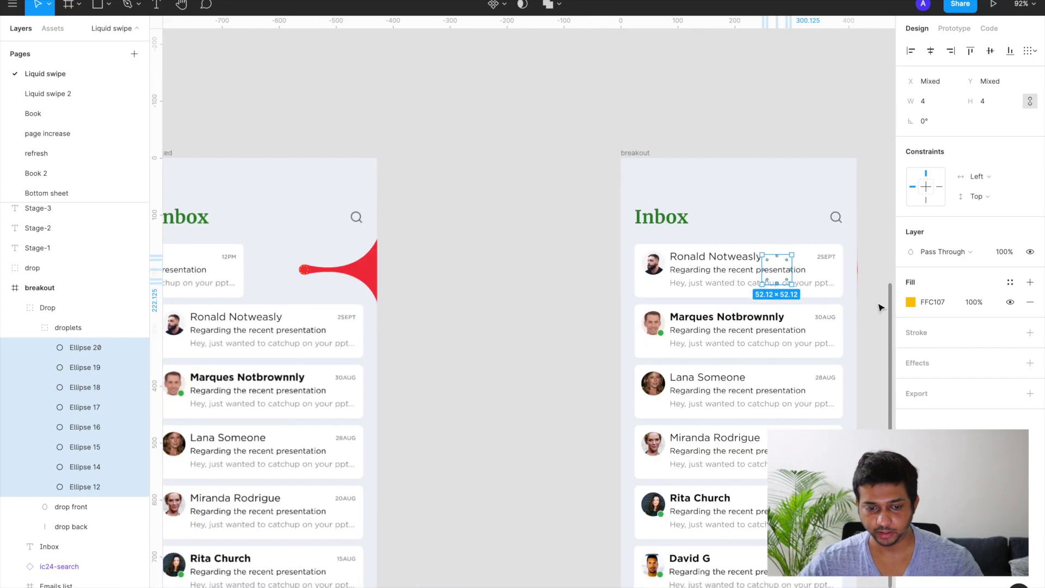
pyautogui.hscroll(-2, 450, 303)
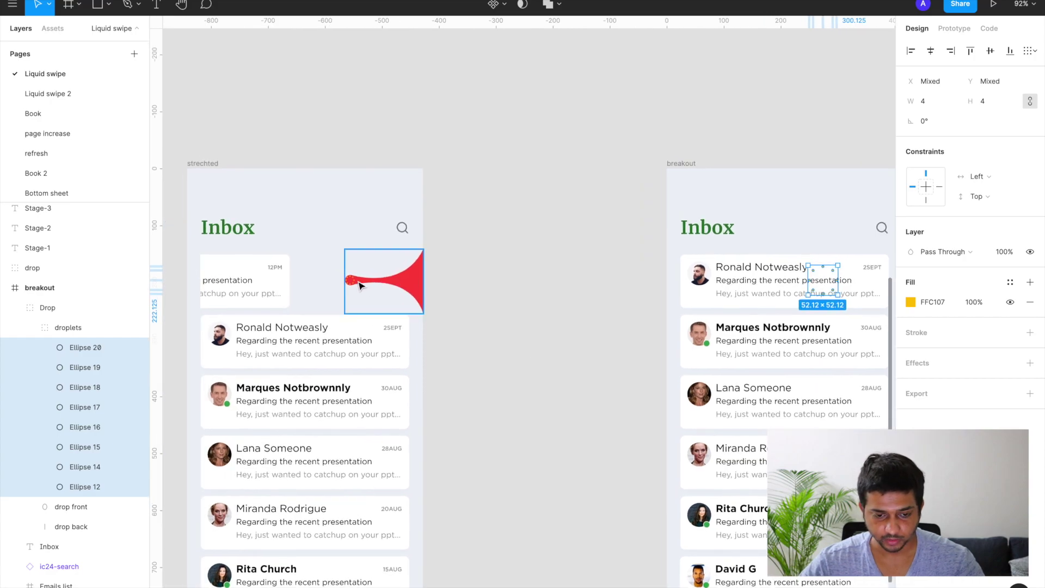
pyautogui.scroll(5, 359, 284)
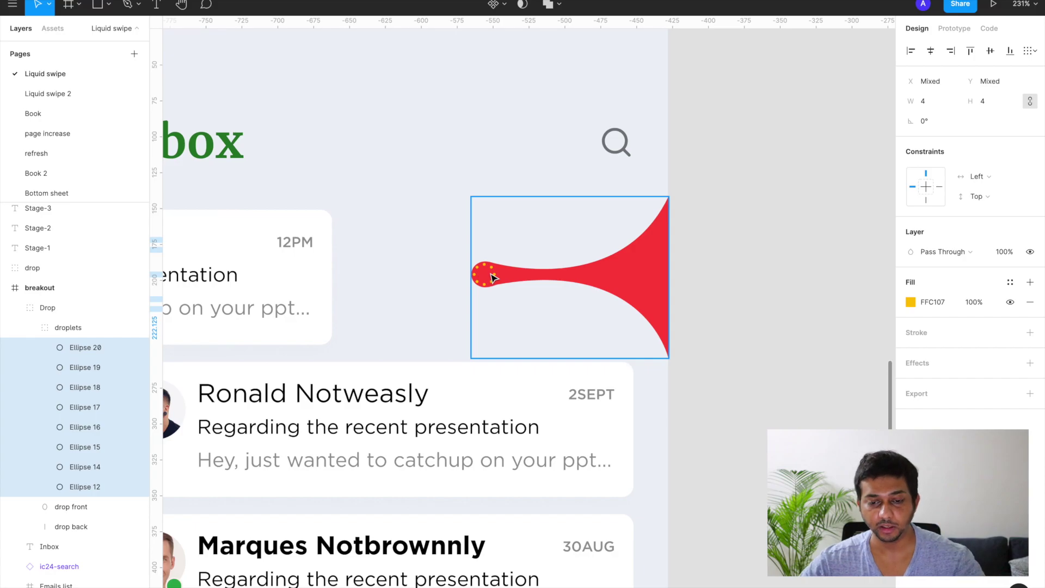
pyautogui.scroll(-5, 491, 278)
pyautogui.hscroll(-3, 491, 277)
pyautogui.hscroll(2, 489, 275)
pyautogui.scroll(5, 563, 289)
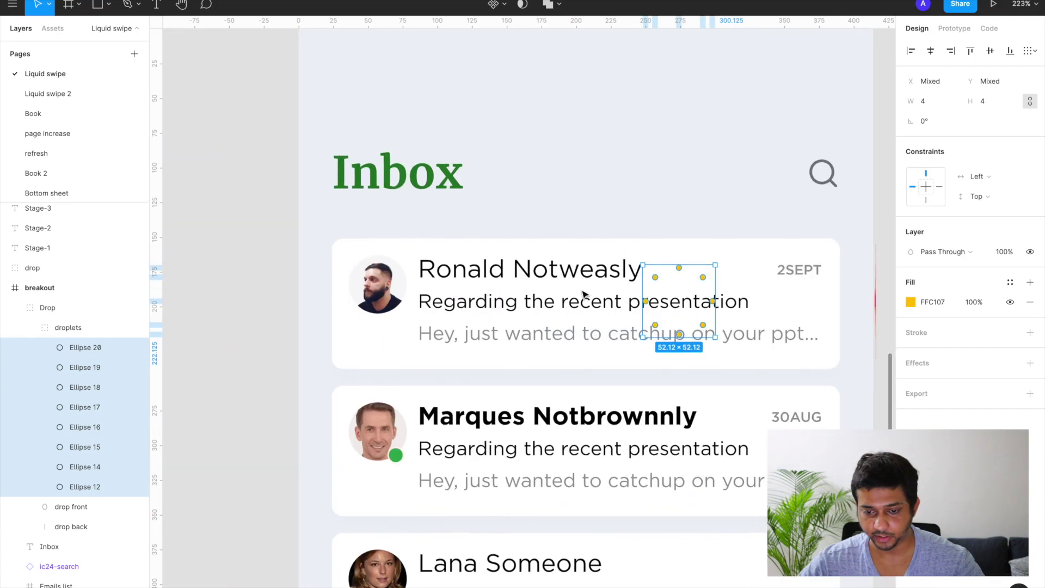
pyautogui.scroll(3, 587, 294)
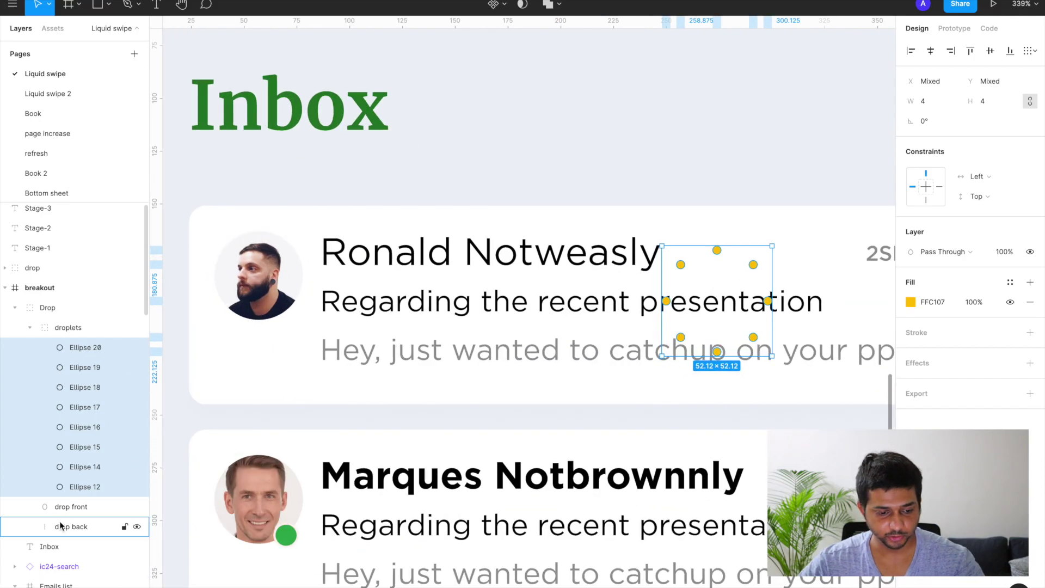
# Set the breakout frame's drop front opacity to 10% to reveal its position among the droplets, and return it to 0%
pyautogui.click(69, 507)
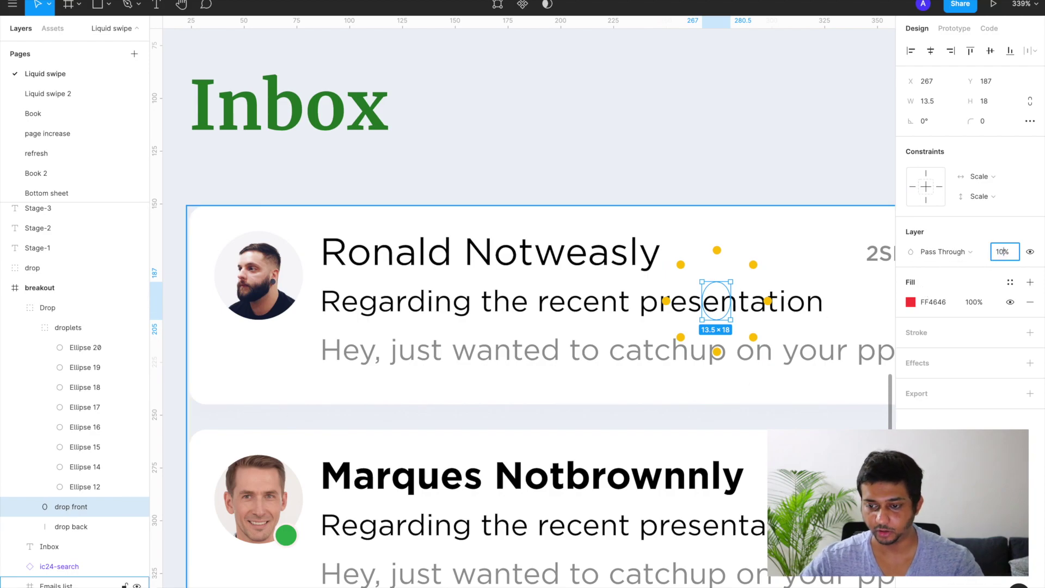
pyautogui.press('Return')
pyautogui.hscroll(3, 707, 283)
pyautogui.scroll(-1, 708, 283)
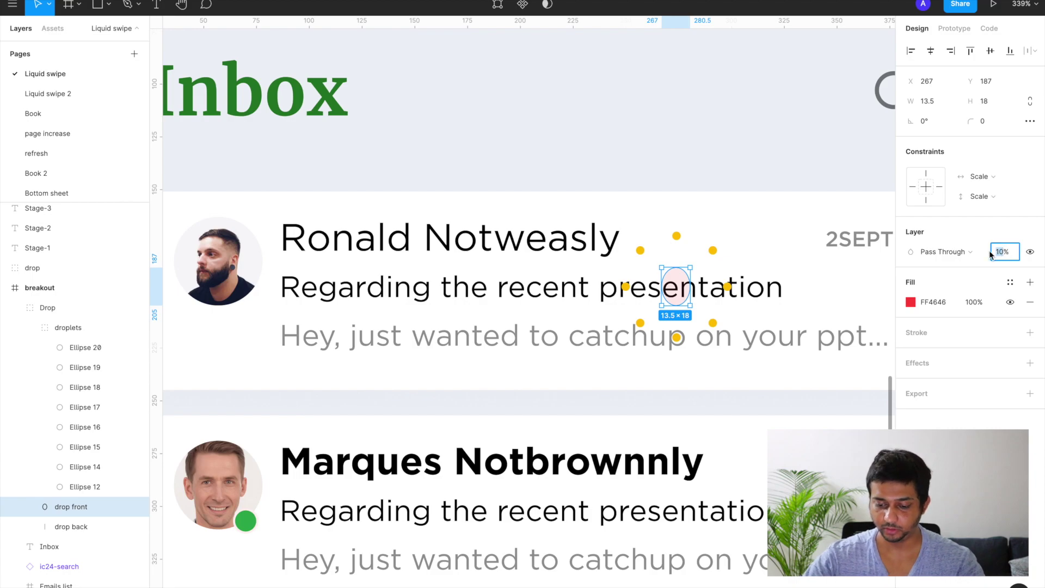
pyautogui.write('0')
pyautogui.press('Return')
# Change the fill of all eight droplet ellipses in the breakout frame from yellow back to red FF4646
pyautogui.click(718, 257)
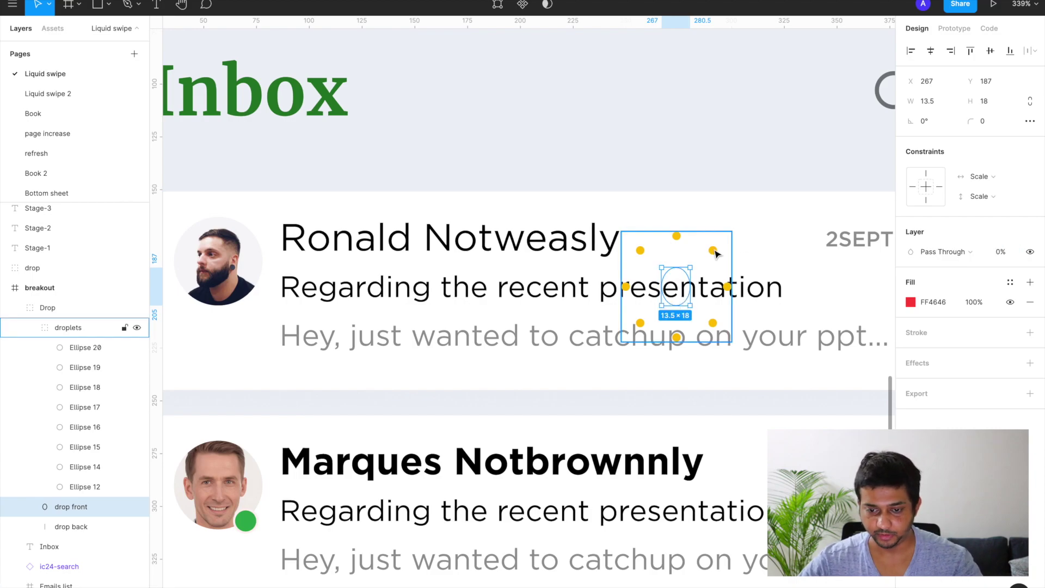
pyautogui.click(85, 349)
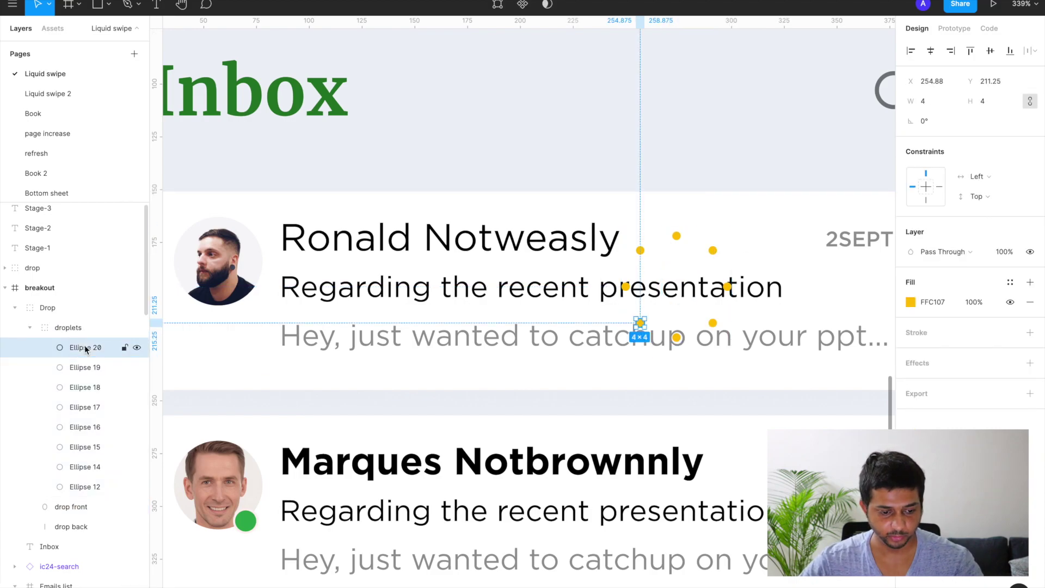
pyautogui.keyDown('shift'); pyautogui.click(85, 485); pyautogui.keyUp('shift')
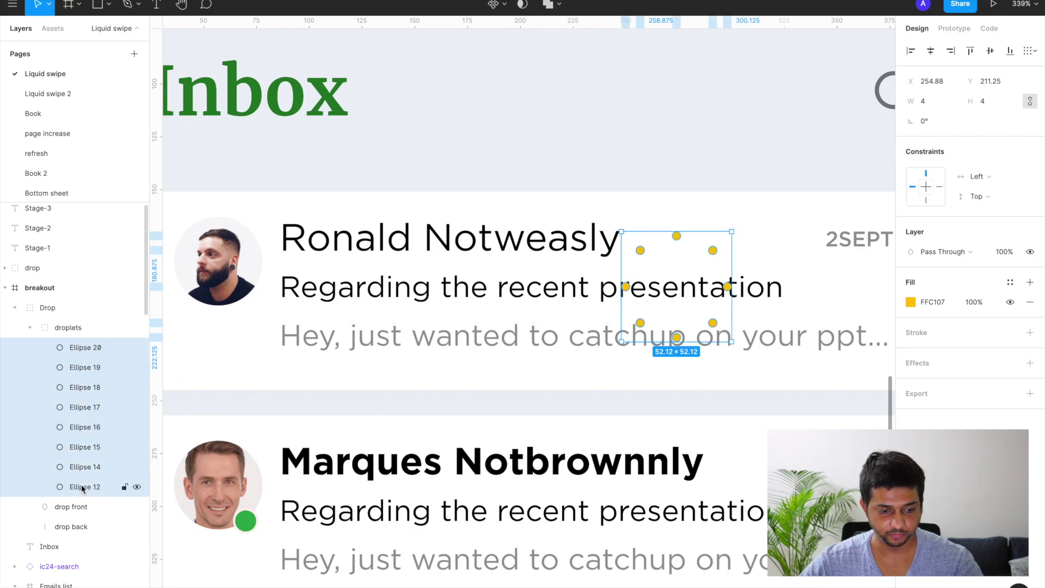
pyautogui.click(910, 302)
pyautogui.click(820, 578)
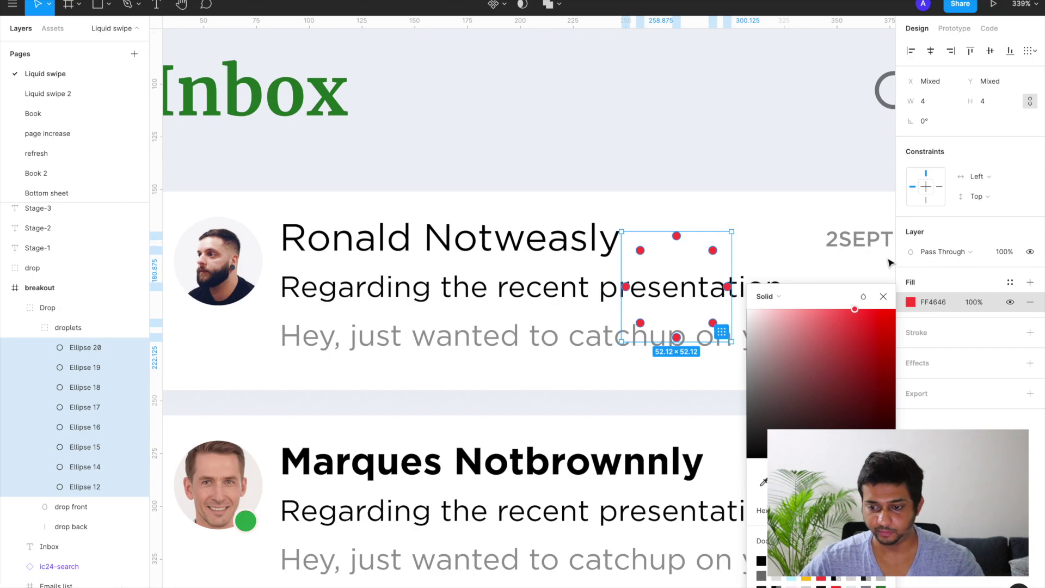
# Set the layer opacity of the breakout frame's droplet ellipses to 0%
pyautogui.click(1004, 252)
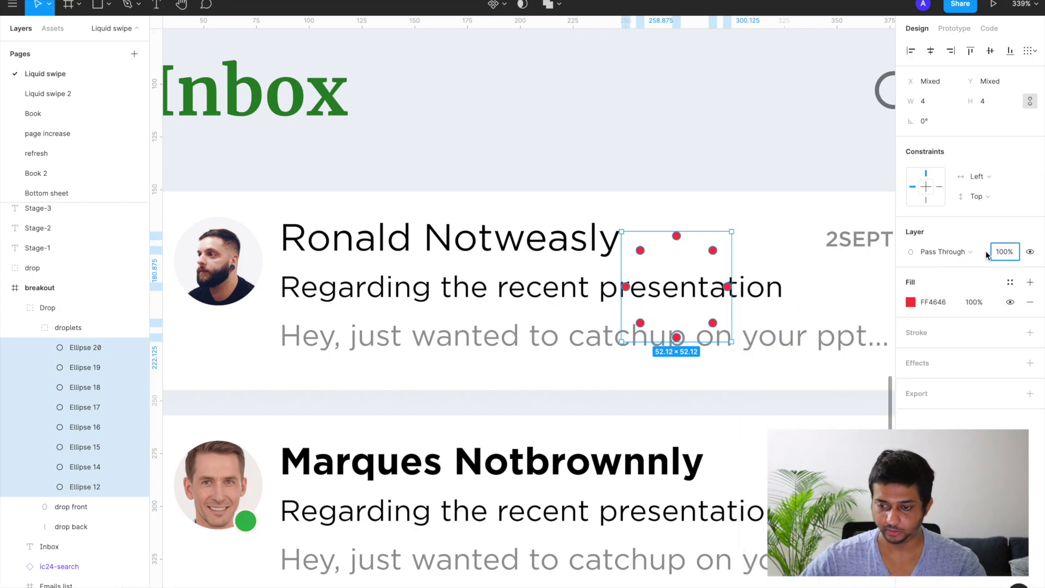
pyautogui.write('0')
pyautogui.press('Return')
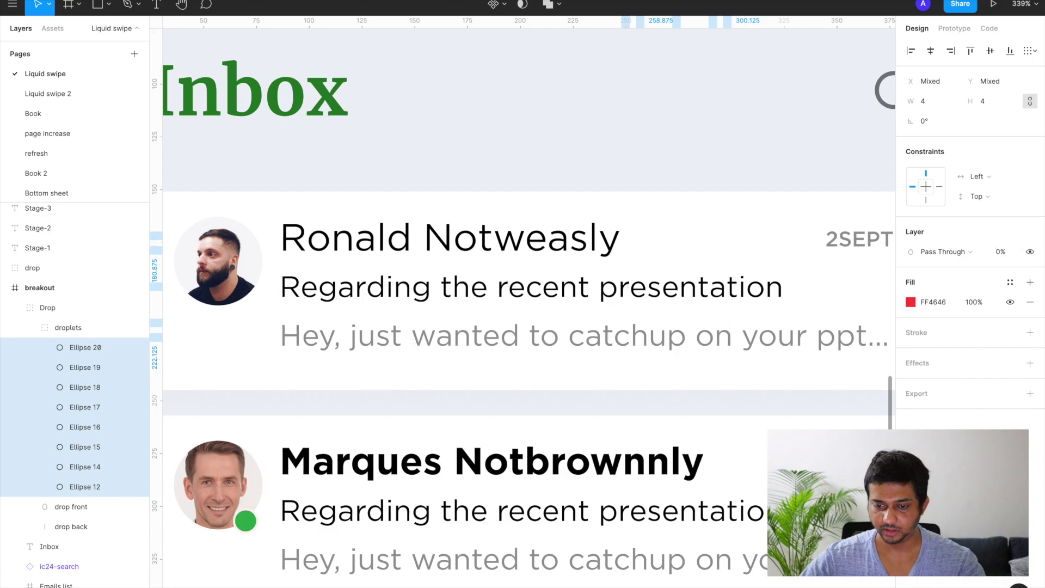
# Recolor all droplet ellipses in the strechted frame's droplets group with the red sampled from the drop
pyautogui.scroll(-5, 759, 252)
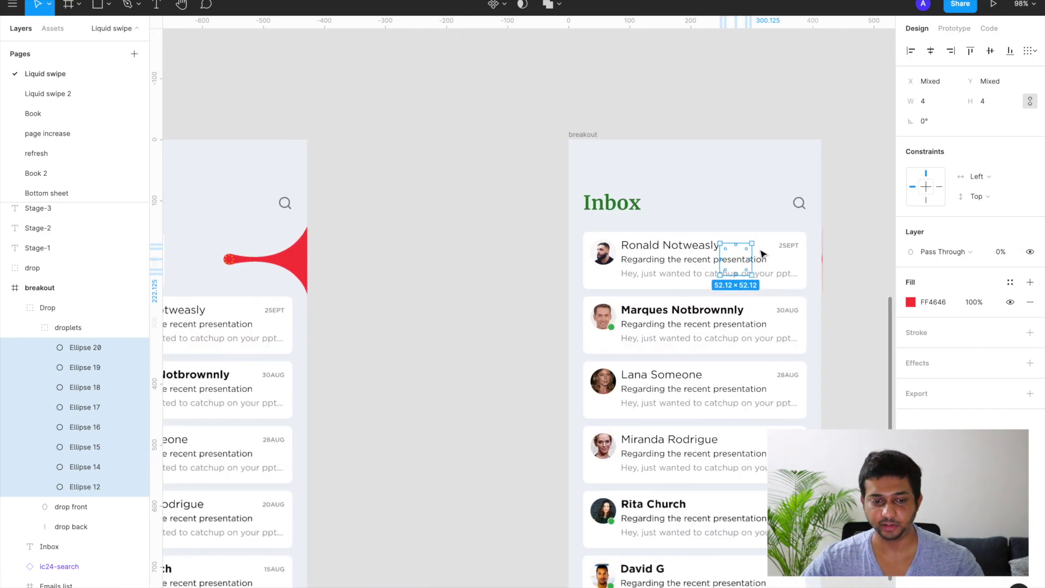
pyautogui.hscroll(-5, 599, 262)
pyautogui.click(383, 260)
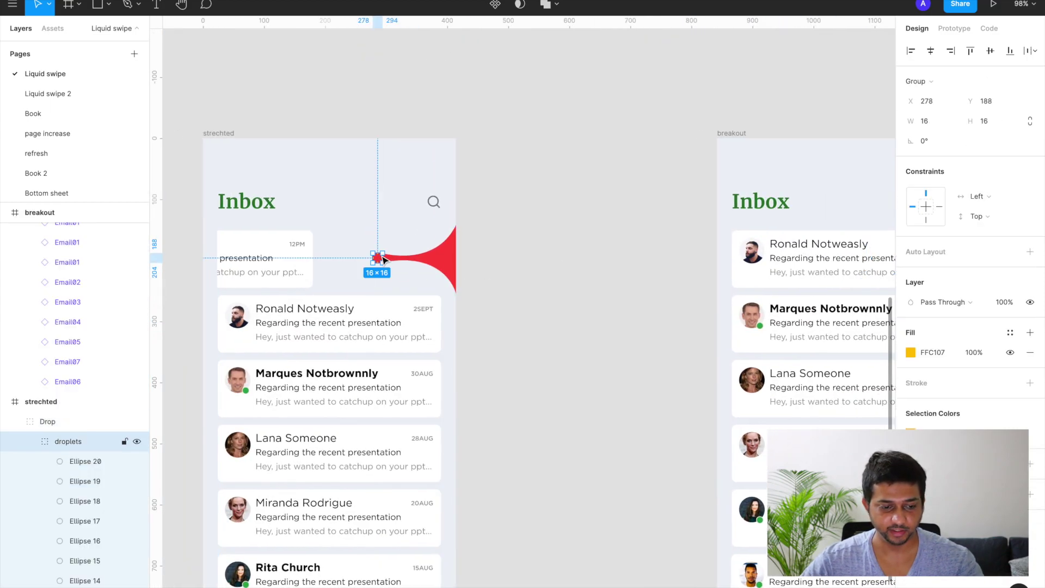
pyautogui.scroll(3, 377, 259)
pyautogui.click(90, 462)
pyautogui.scroll(-2, 91, 462)
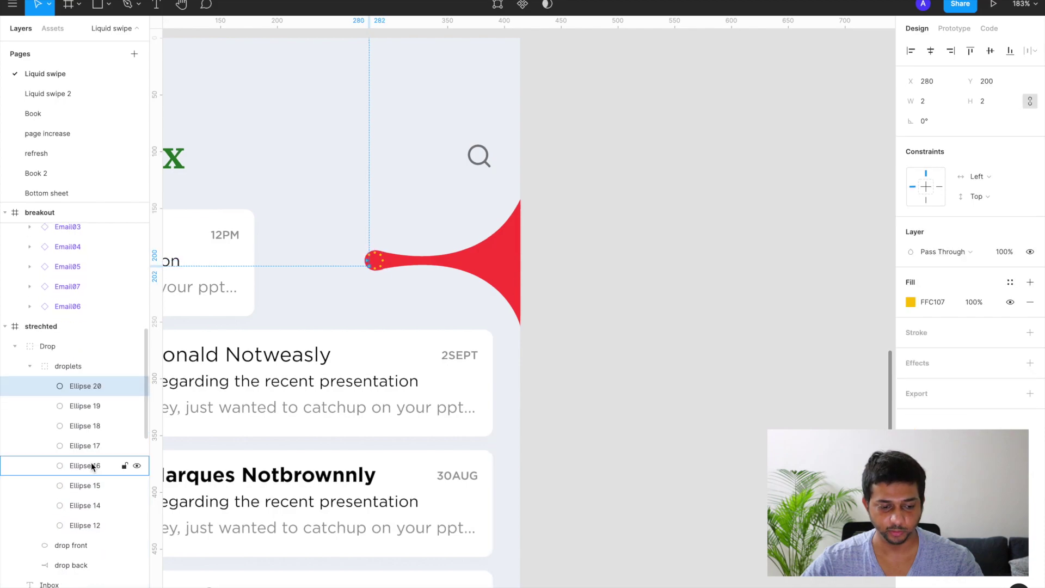
pyautogui.keyDown('shift'); pyautogui.click(77, 525); pyautogui.keyUp('shift')
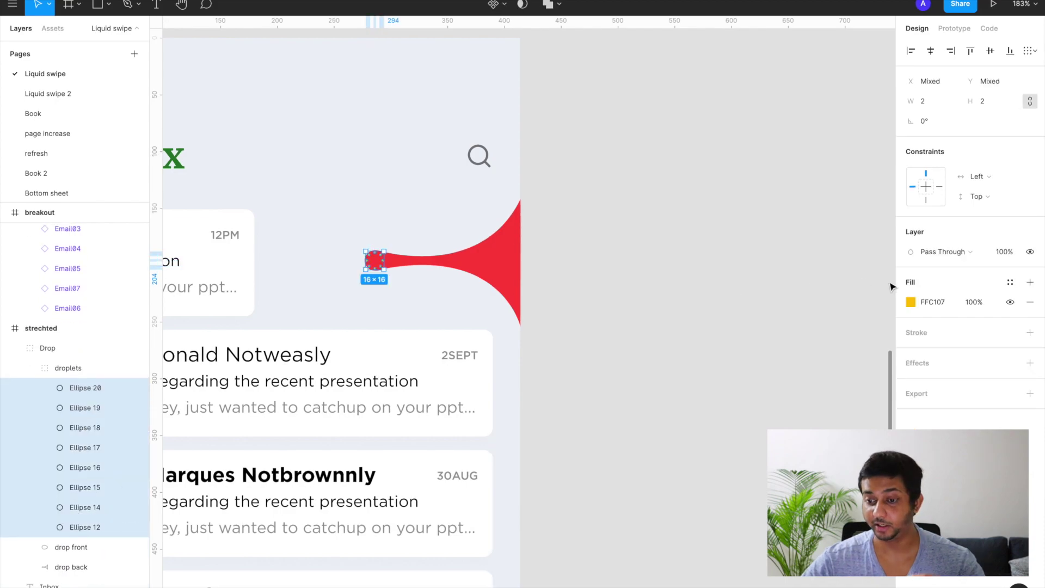
pyautogui.click(910, 301)
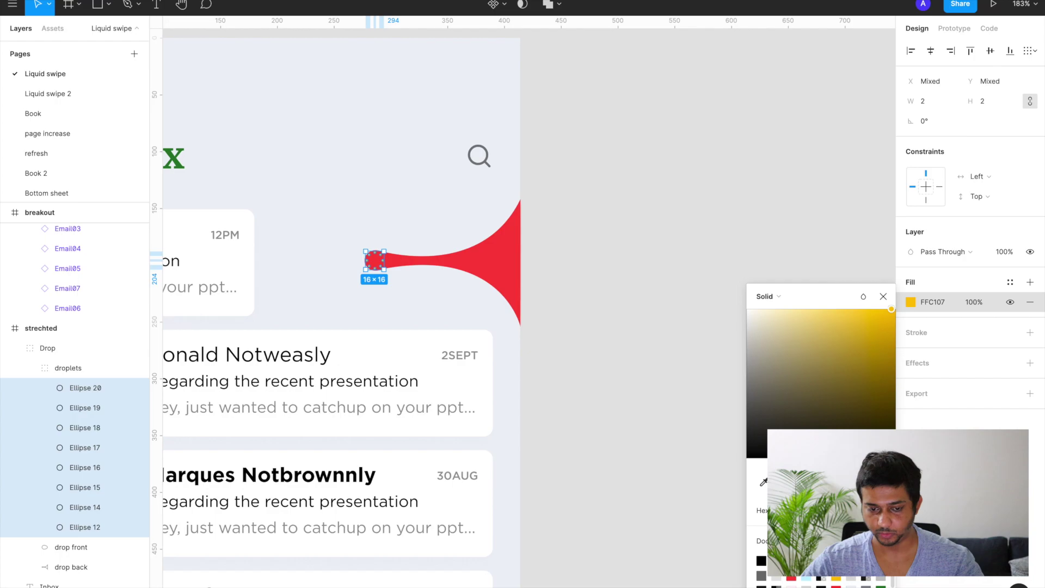
pyautogui.click(763, 481)
pyautogui.click(381, 261)
pyautogui.click(637, 295)
pyautogui.scroll(-10, 636, 295)
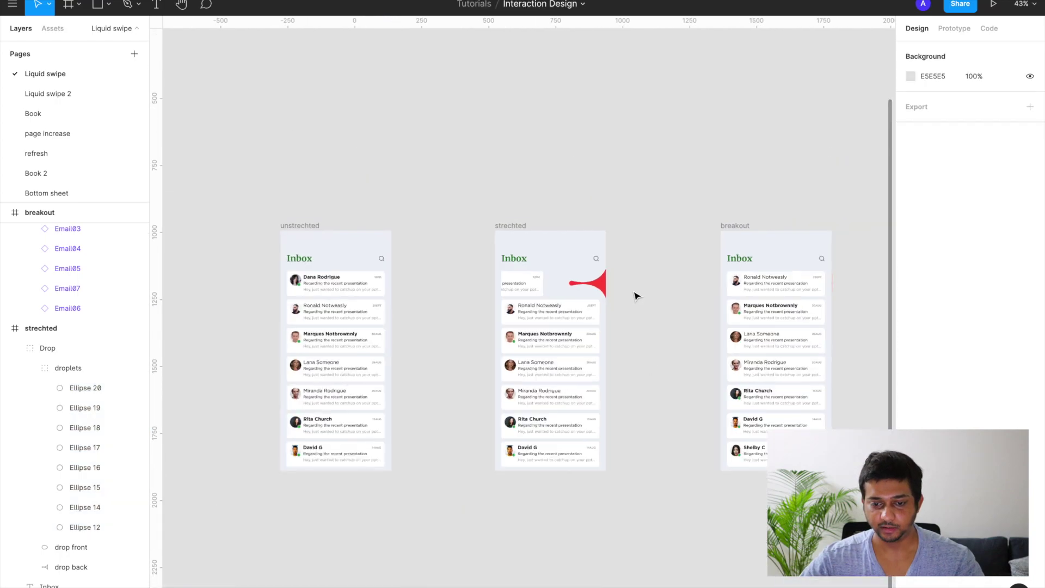
pyautogui.scroll(-3, 636, 294)
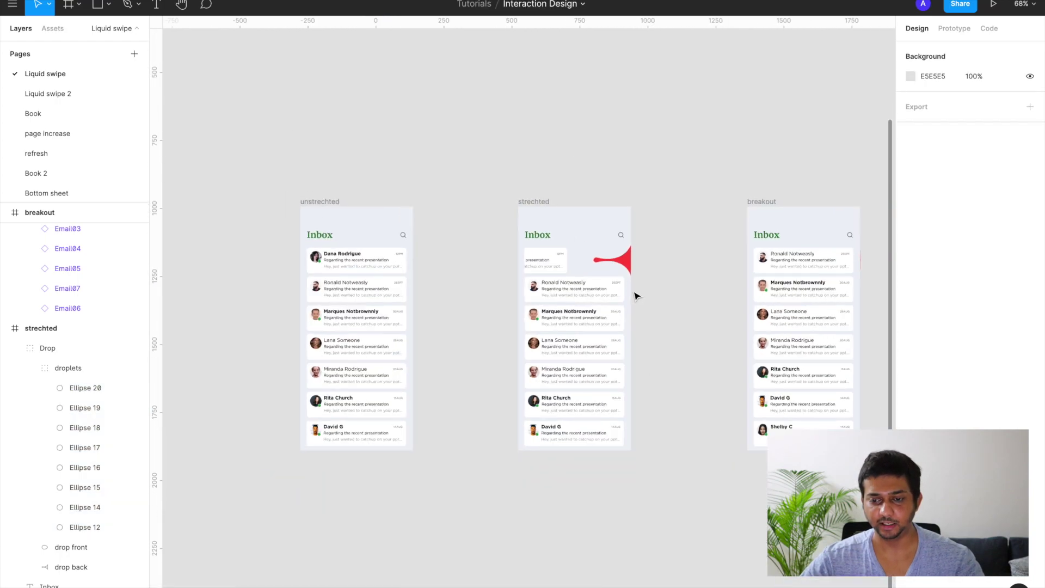